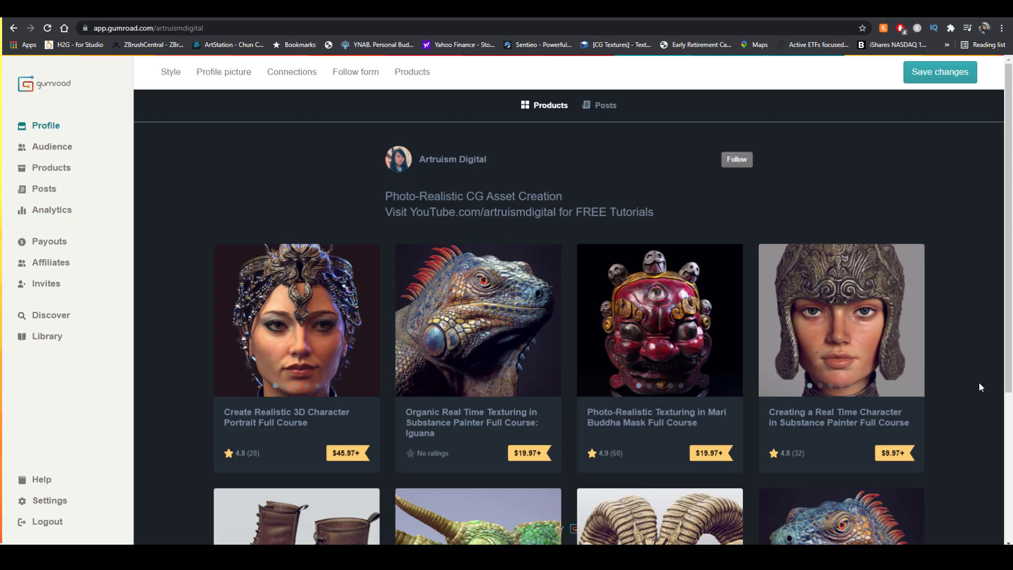
Find the Iguana Model FREE Download in the product list and read its description.
scroll(980, 388, "down", 4)
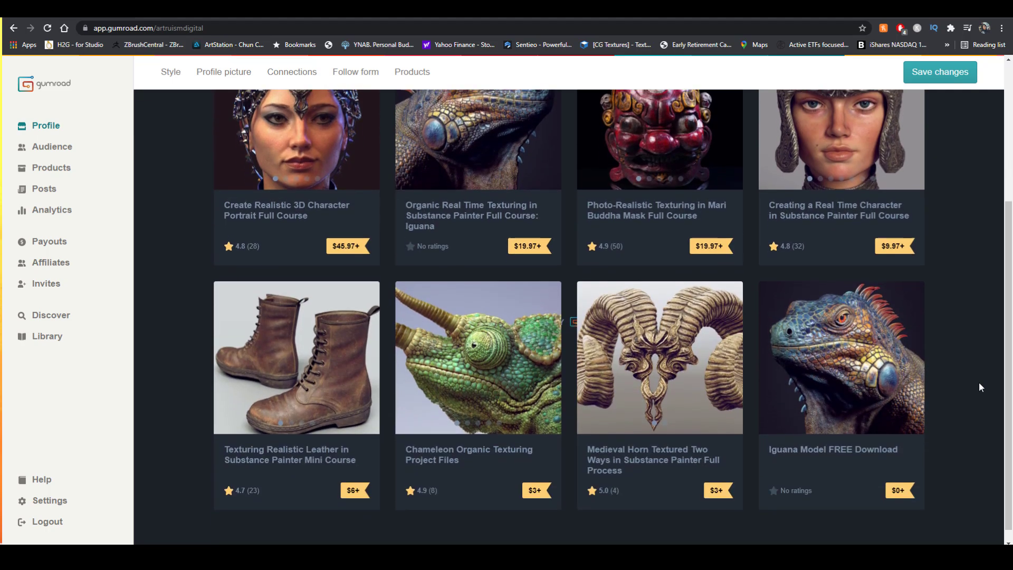
left_click(841, 337)
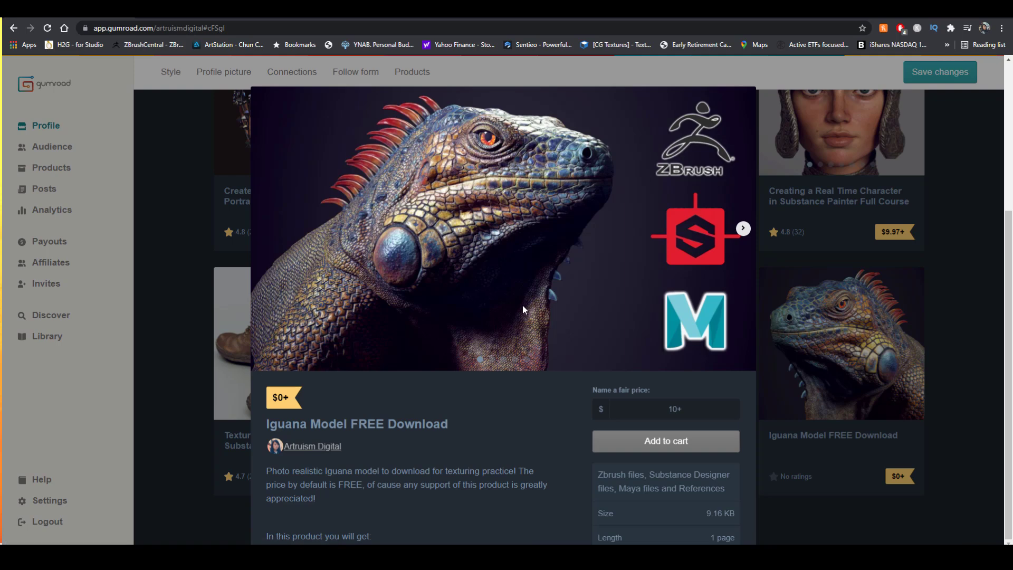
scroll(523, 306, "down", 3)
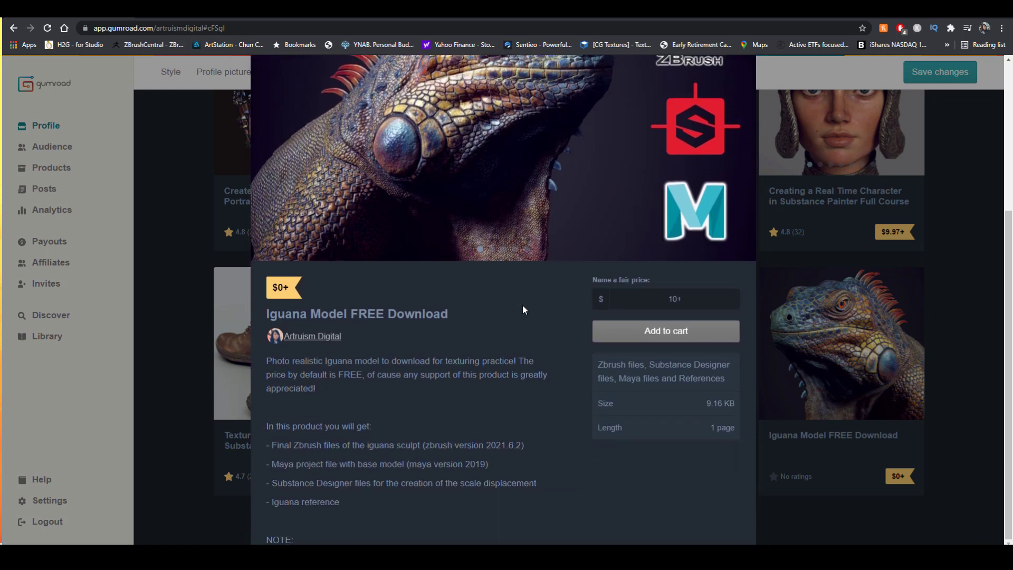
scroll(522, 309, "down", 1)
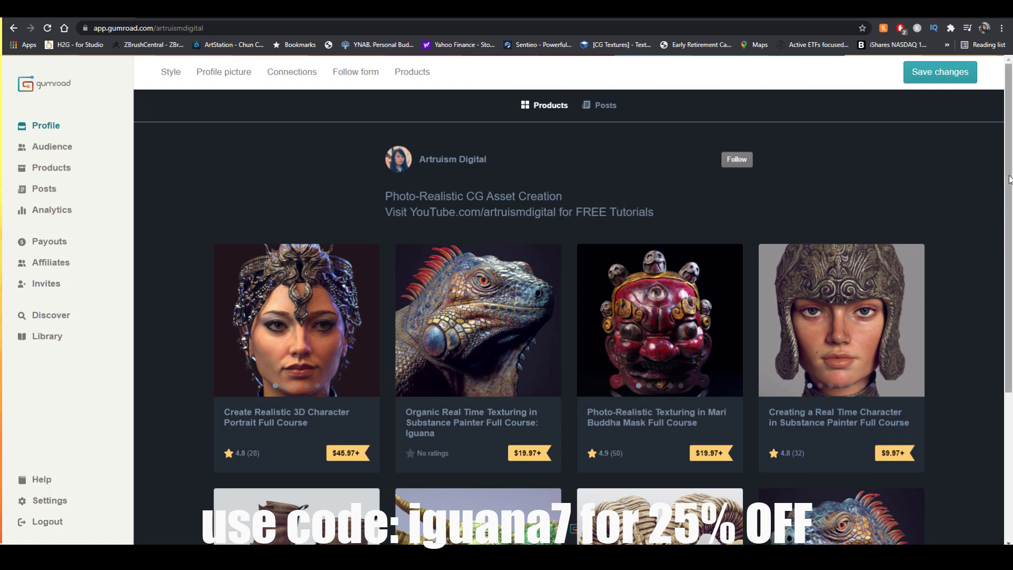
Open the Organic Real Time Texturing in Substance Painter Full Course: Iguana product and read its description.
scroll(1001, 186, "down", 2)
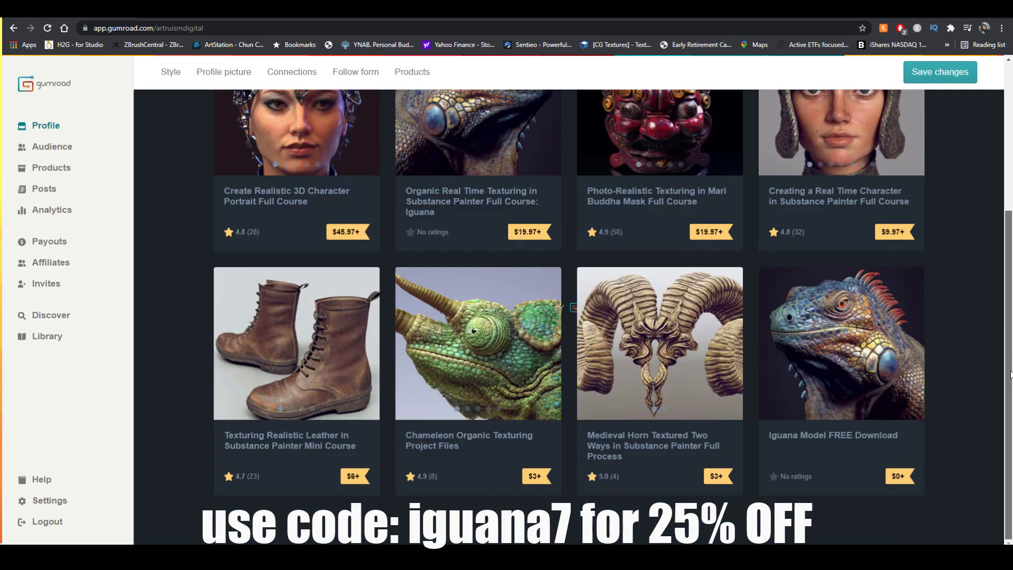
scroll(989, 196, "up", 3)
scroll(986, 191, "up", 1)
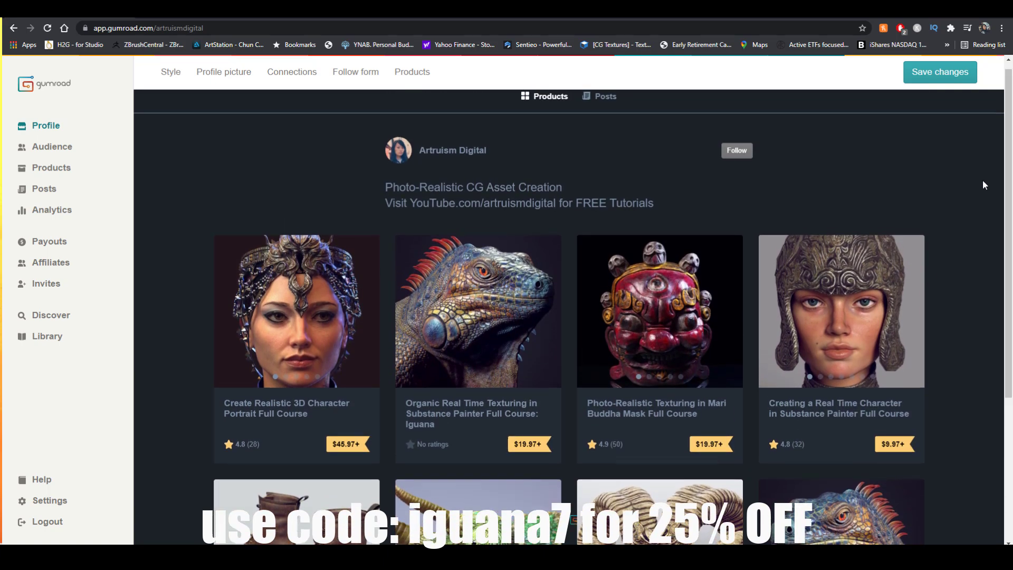
left_click(515, 298)
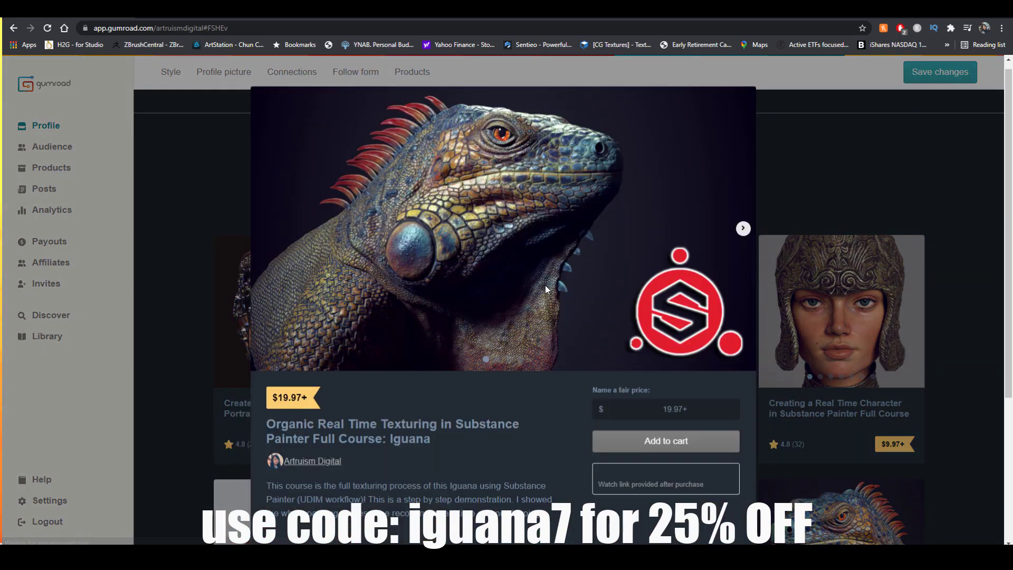
scroll(541, 287, "down", 3)
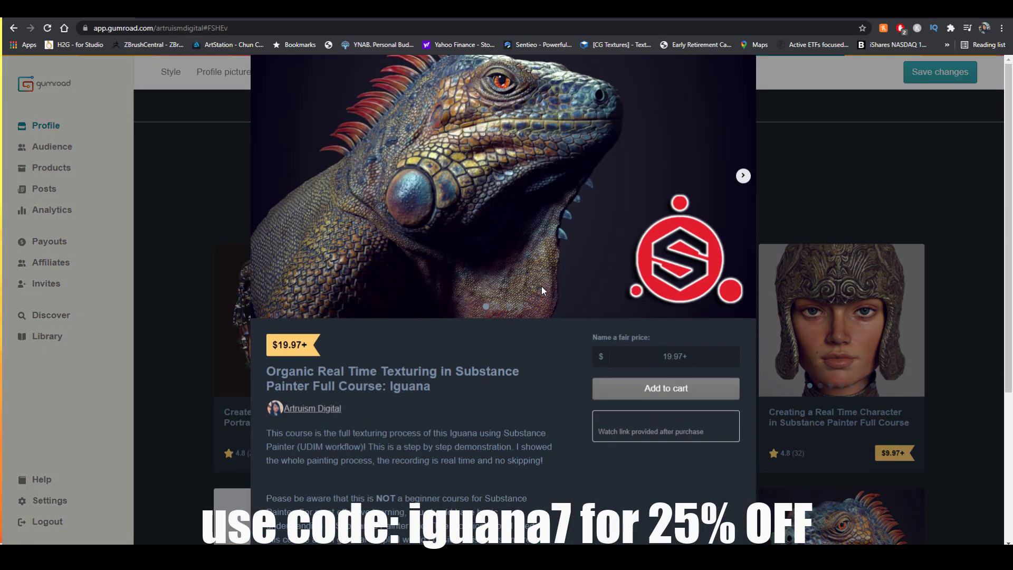
scroll(541, 286, "down", 4)
scroll(541, 286, "up", 7)
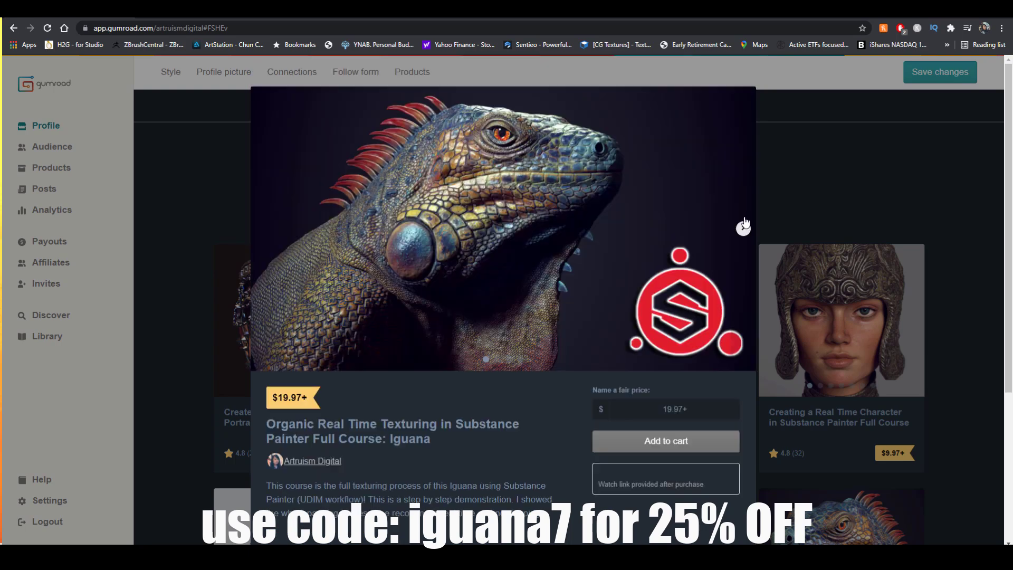
Play the Iguana course's preview video and skip ahead in it.
left_click(744, 229)
left_click(503, 230)
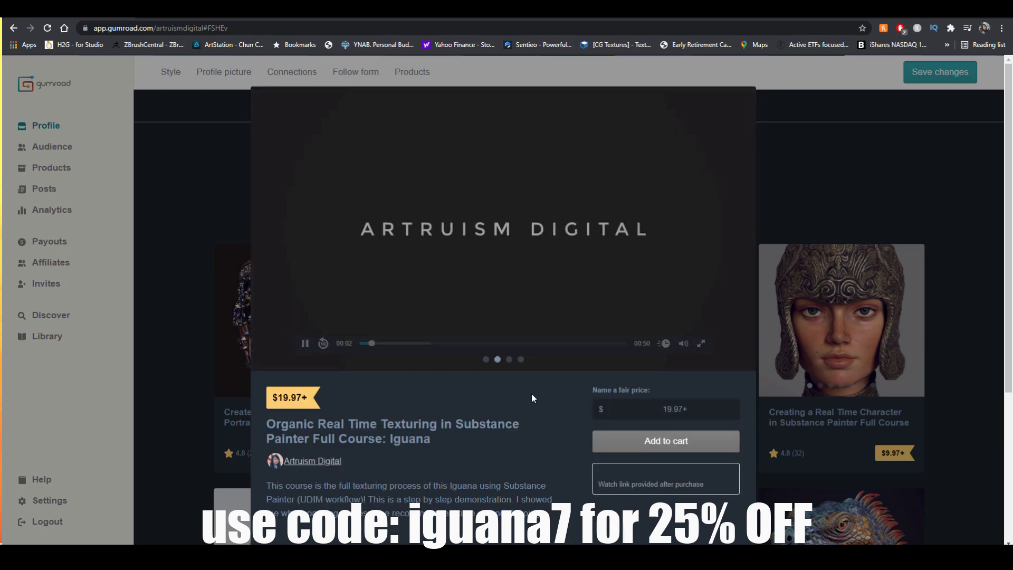
left_click_drag(499, 344, 608, 345)
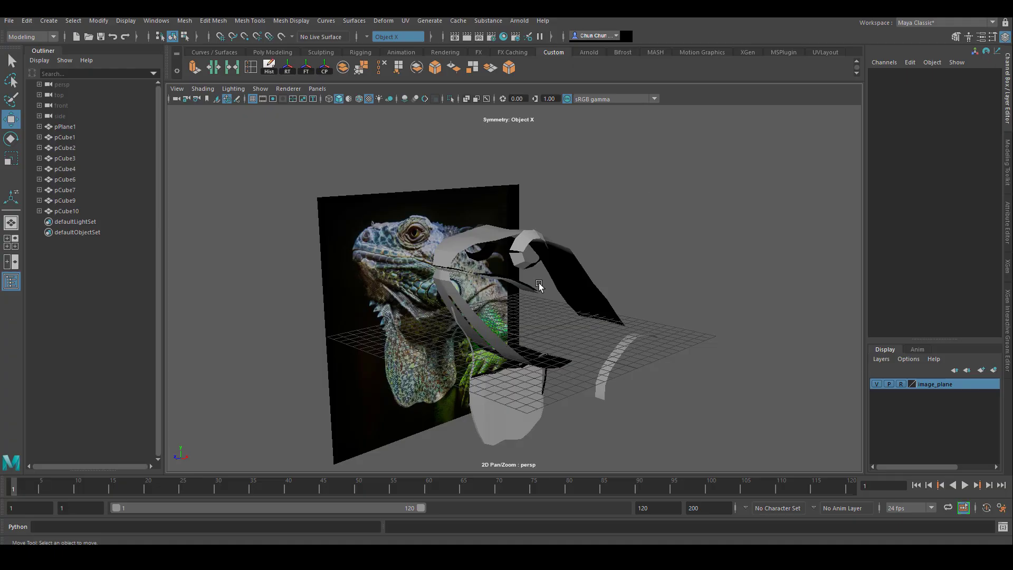
Switch to Maya and start vertex editing on the long strip over the iguana's head with Object X symmetry.
left_click_drag(520, 360, 423, 349, "alt")
right_click_drag(423, 348, 468, 303, "alt")
left_click_drag(468, 303, 295, 276, "alt")
left_click_drag(606, 311, 561, 317, "alt")
left_click(561, 254)
right_click_drag(561, 253, 509, 254)
right_click_drag(509, 253, 533, 258, "alt")
left_click(371, 37)
left_click(387, 51)
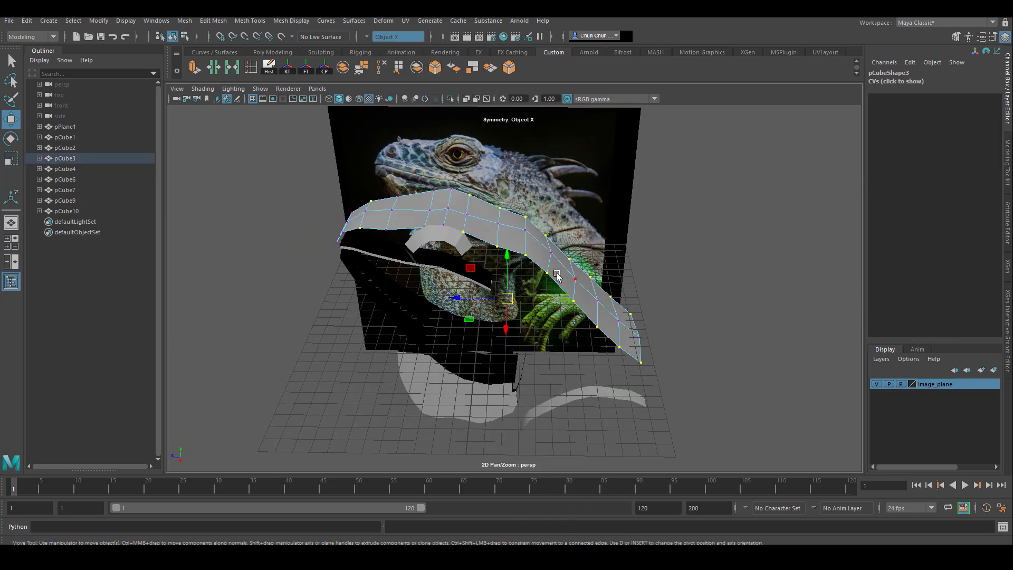
Move vertices along the head strip to shape its outline over the head and neck.
left_click_drag(557, 279, 490, 258, "alt")
left_click(527, 284)
mouse_move(627, 311)
left_mouse_down("alt")
mouse_move(502, 315)
mouse_move(628, 317)
left_mouse_up("alt")
left_click_drag(591, 343, 538, 287)
left_click_drag(645, 328, 654, 298, "alt")
left_click_drag(539, 301, 534, 302)
left_click(619, 345)
left_click_drag(581, 251, 550, 284)
Extrude the border edges of the head strip to extend the side of the snout downward.
left_click(644, 365, "shift")
double_click(621, 380, "shift")
mouse_move(570, 238)
left_mouse_down("alt")
mouse_move(479, 223)
mouse_move(573, 238)
left_mouse_up("alt")
key("ctrl+e")
left_click_drag(572, 311, 428, 258)
key("w")
key("ctrl+e")
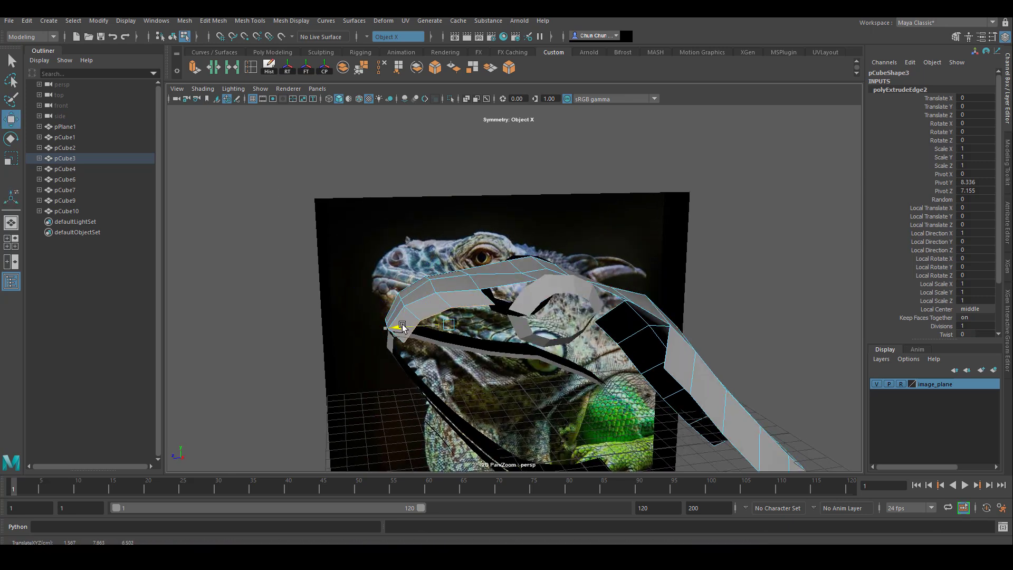
left_click_drag(392, 342, 392, 342)
Move the lower vertex at the tip of the snout to shape the front of the mouth.
right_click_drag(408, 285, 372, 284)
left_click(393, 350)
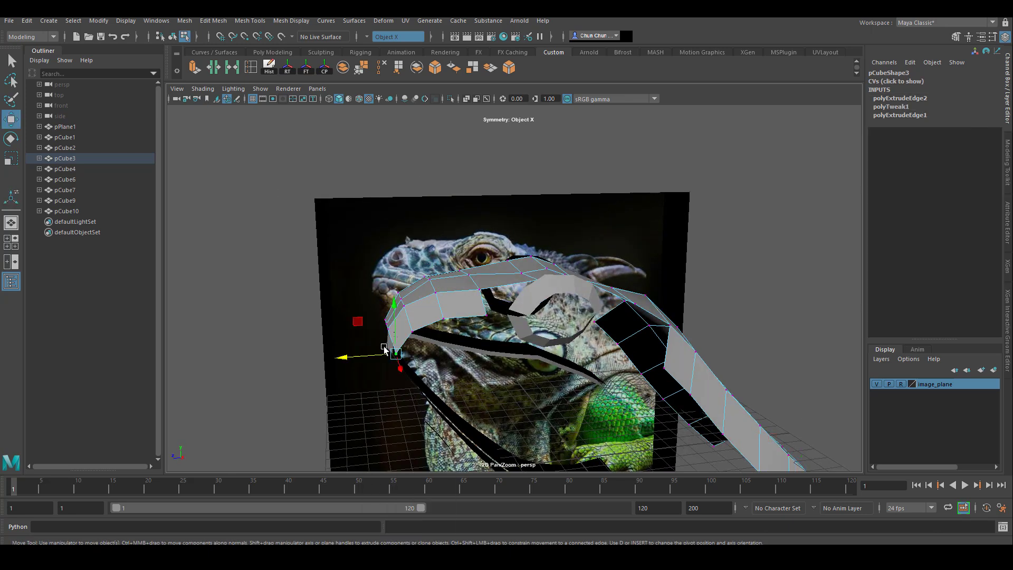
key("f")
left_click_drag(349, 290, 311, 264, "alt")
left_click_drag(563, 250, 565, 341, "alt")
left_click_drag(487, 330, 480, 331)
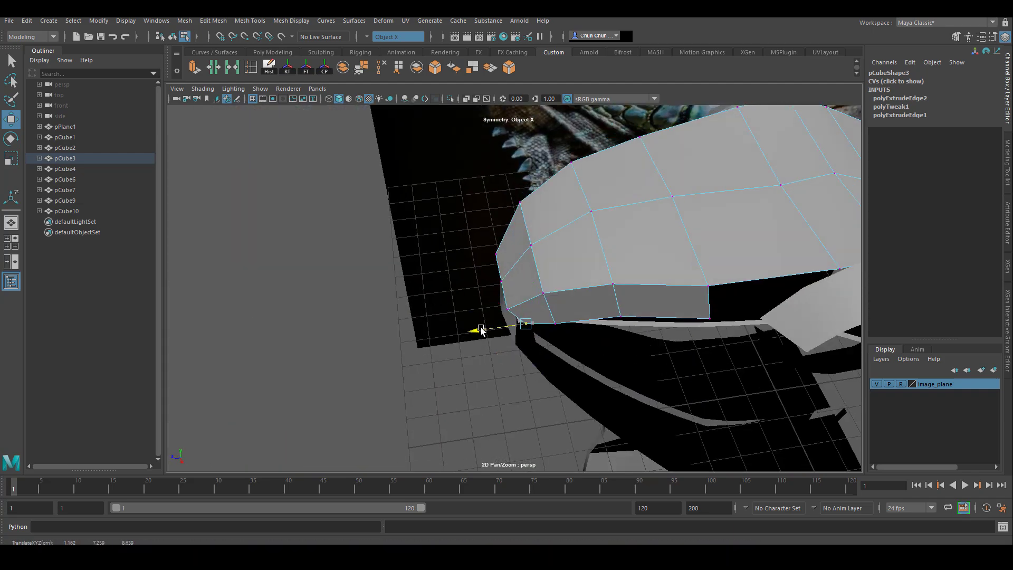
Adjust the vertices around the snout's front corner and side to round its outline symmetrically.
left_click_drag(678, 326, 607, 253, "alt")
left_click(608, 219)
left_click_drag(656, 224, 658, 226)
left_click(581, 293)
left_click_drag(597, 311, 581, 317, "alt")
left_click_drag(569, 332, 567, 335)
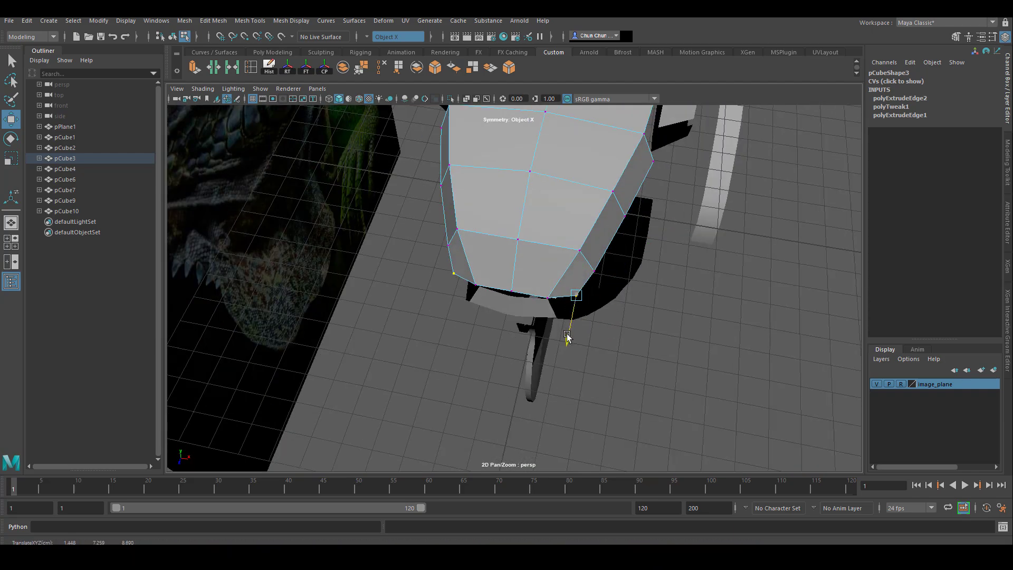
left_click_drag(638, 278, 641, 278)
left_click_drag(628, 316, 560, 285, "alt")
left_click(538, 270)
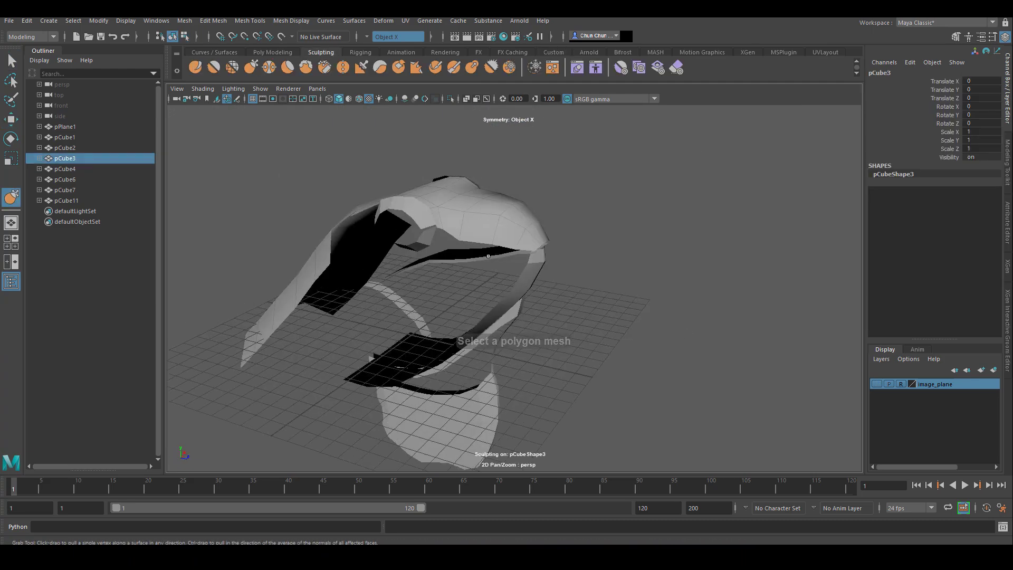
Set up the Grab sculpting tool with Object X symmetry for the head strip.
scroll(488, 256, "up", 3)
left_click(11, 62)
left_click(251, 67)
left_click(367, 37)
left_click(404, 55)
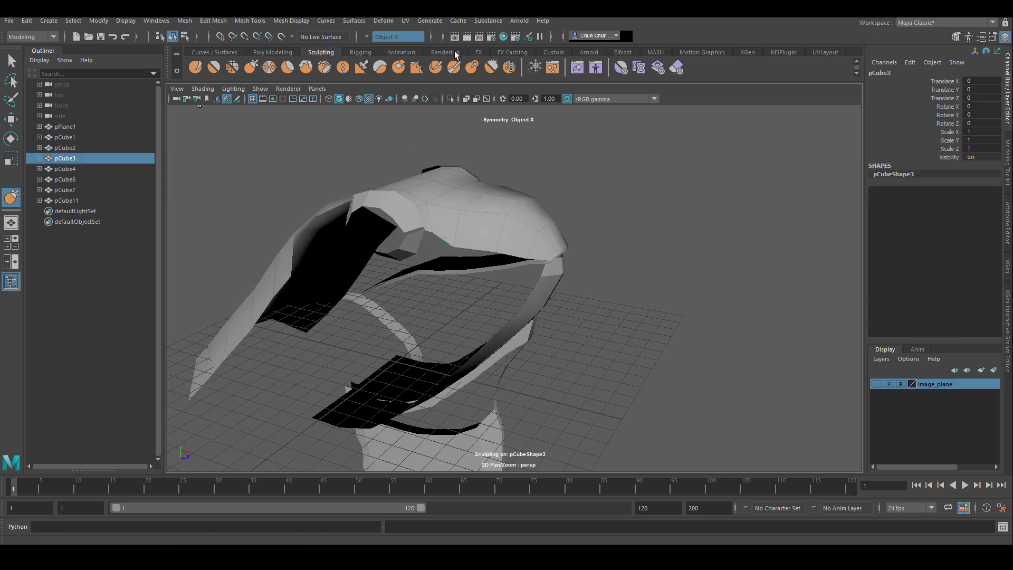
Examine the head strip's shape from the side, around the eye and from above.
mouse_move(462, 126)
left_mouse_down("alt")
mouse_move(464, 154)
mouse_move(430, 181)
mouse_move(504, 192)
mouse_move(428, 197)
mouse_move(362, 419)
mouse_move(466, 192)
mouse_move(415, 198)
mouse_move(441, 215)
mouse_move(561, 199)
left_mouse_up("alt")
mouse_move(634, 192)
left_mouse_down("alt")
mouse_move(625, 180)
mouse_move(491, 198)
mouse_move(478, 222)
mouse_move(479, 176)
mouse_move(459, 193)
mouse_move(490, 210)
left_mouse_up("alt")
mouse_move(431, 195)
left_mouse_down("alt")
mouse_move(436, 222)
mouse_move(420, 235)
mouse_move(462, 252)
mouse_move(445, 244)
left_mouse_up("alt")
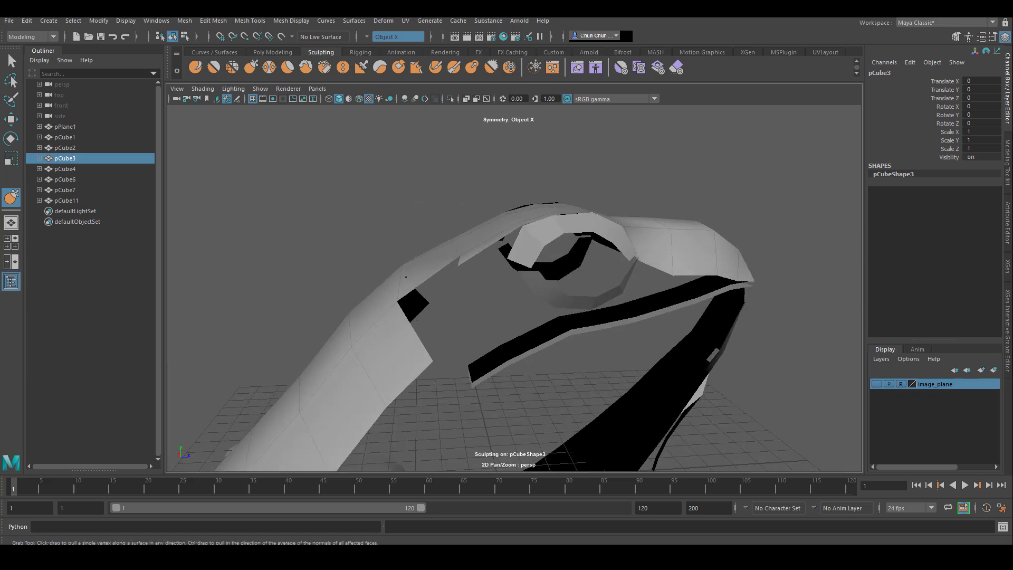
mouse_move(406, 276)
left_mouse_down("alt")
mouse_move(427, 285)
mouse_move(475, 224)
mouse_move(468, 306)
mouse_move(487, 247)
mouse_move(473, 232)
mouse_move(502, 226)
mouse_move(475, 253)
mouse_move(418, 192)
mouse_move(550, 214)
left_mouse_up("alt")
left_click_drag(449, 233, 500, 167, "alt")
right_click_drag(500, 168, 475, 200, "alt")
left_click_drag(475, 201, 488, 258, "alt")
right_click_drag(488, 258, 502, 282, "alt")
left_click_drag(502, 282, 476, 253, "alt")
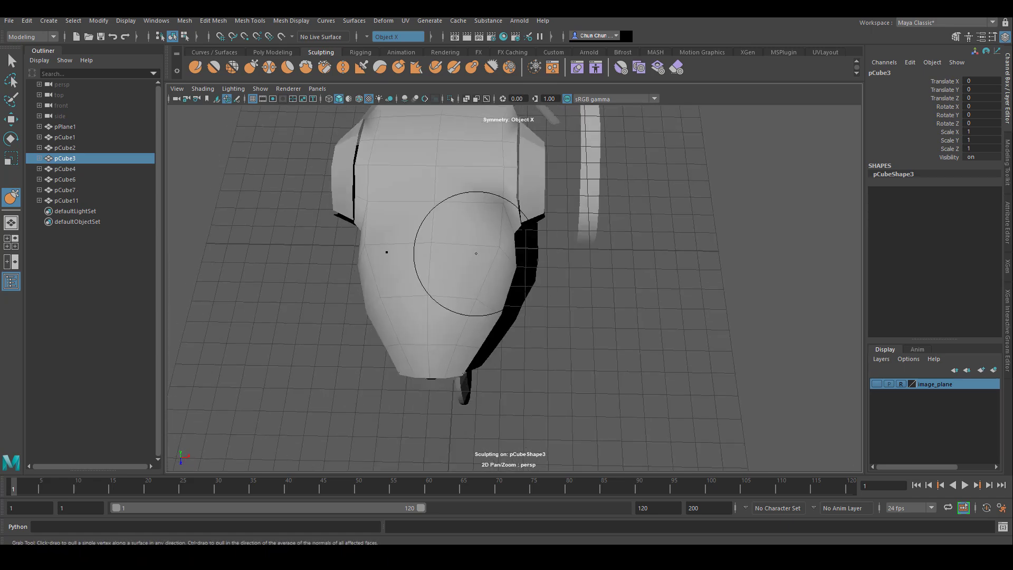
left_click_drag(467, 292, 459, 211, "alt")
Switch to the side view and show the image_plane layer behind the head strip.
key("space")
key("space")
left_click(877, 384)
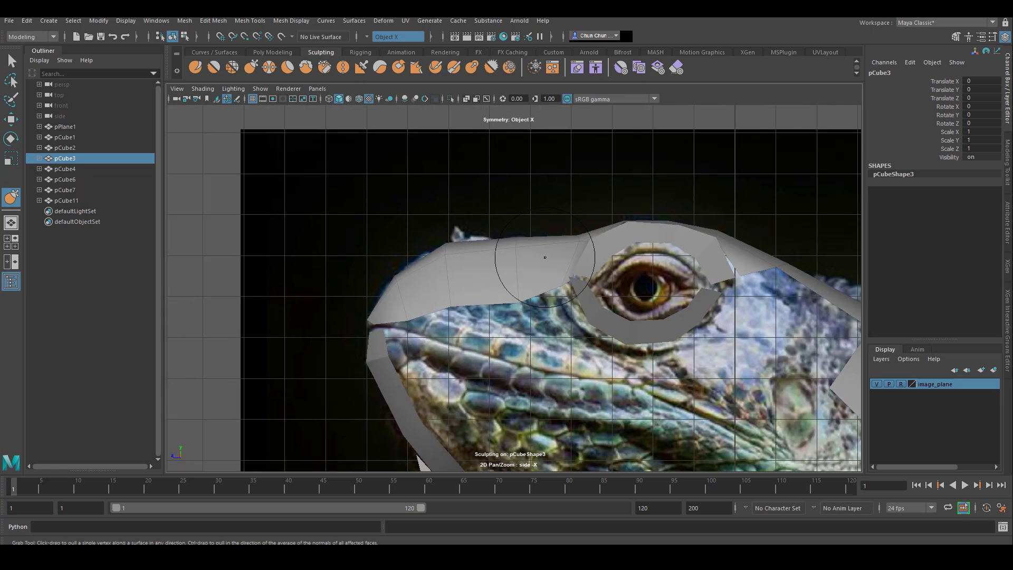
Compare the strip's outline with the iguana reference photo from the snout over the eye to the neck.
right_click_drag(543, 258, 572, 258, "alt")
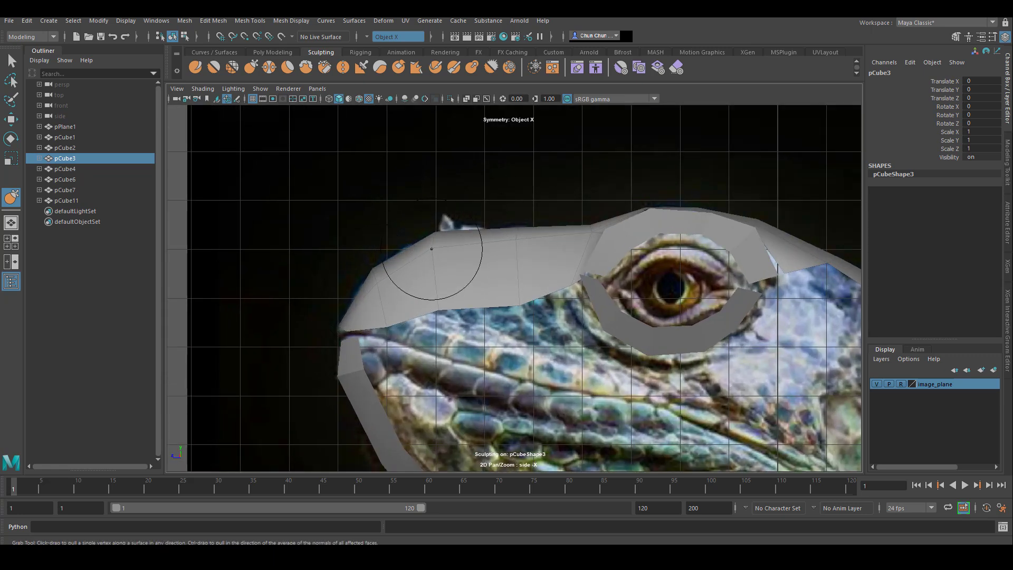
middle_click_drag(526, 278, 501, 301, "alt")
right_click_drag(501, 301, 569, 270, "alt")
middle_click_drag(570, 260, 270, 236, "alt")
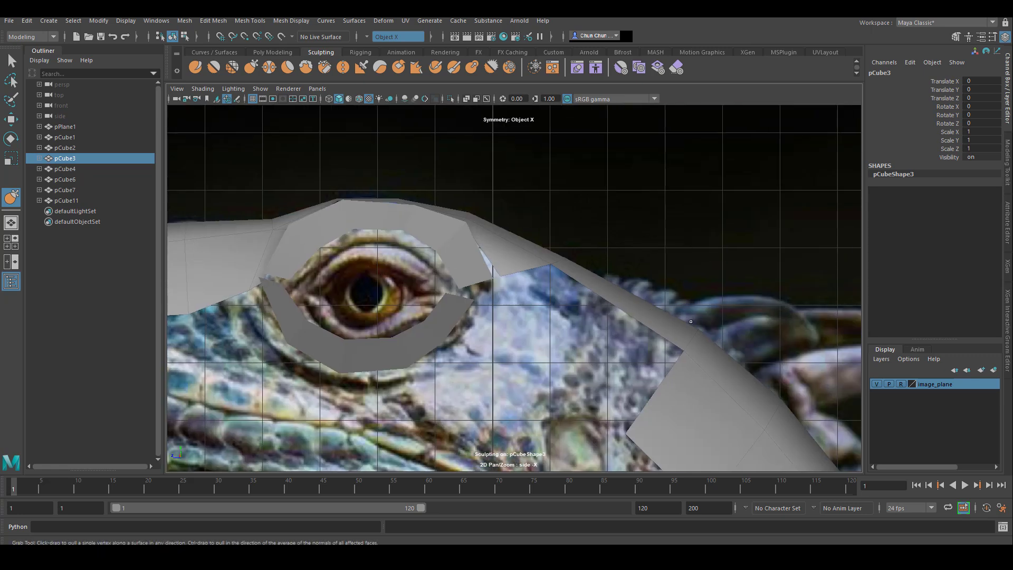
middle_click_drag(477, 217, 823, 146, "alt")
right_click_drag(448, 288, 533, 284, "alt")
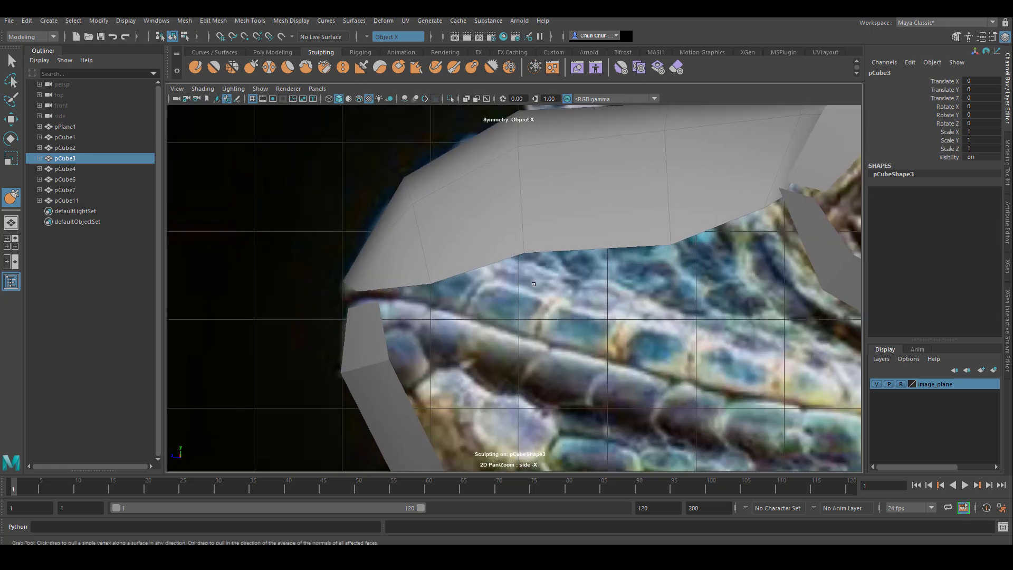
scroll(393, 286, "down", 8)
scroll(439, 256, "up", 6)
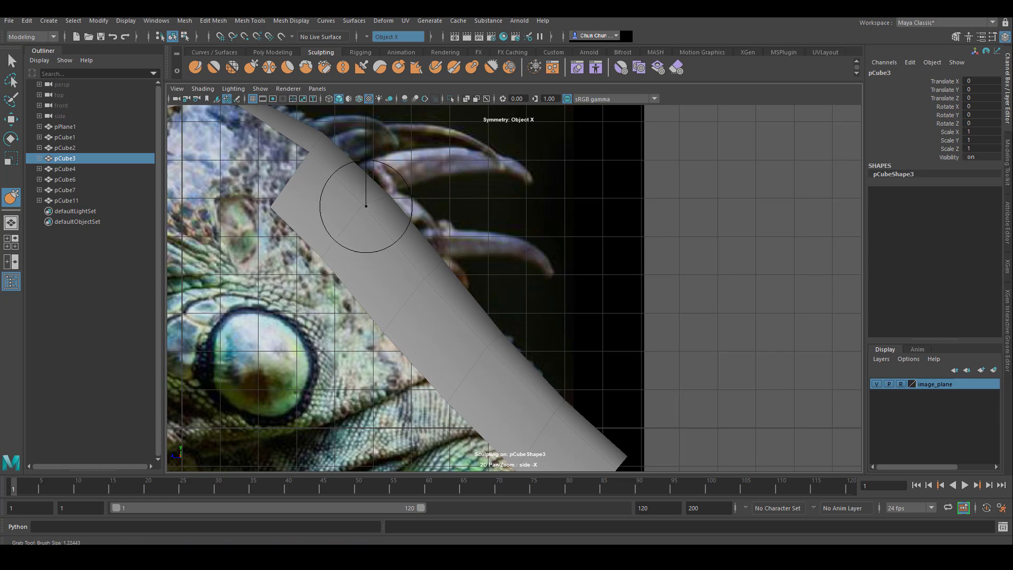
middle_click_drag(429, 284, 390, 251, "alt")
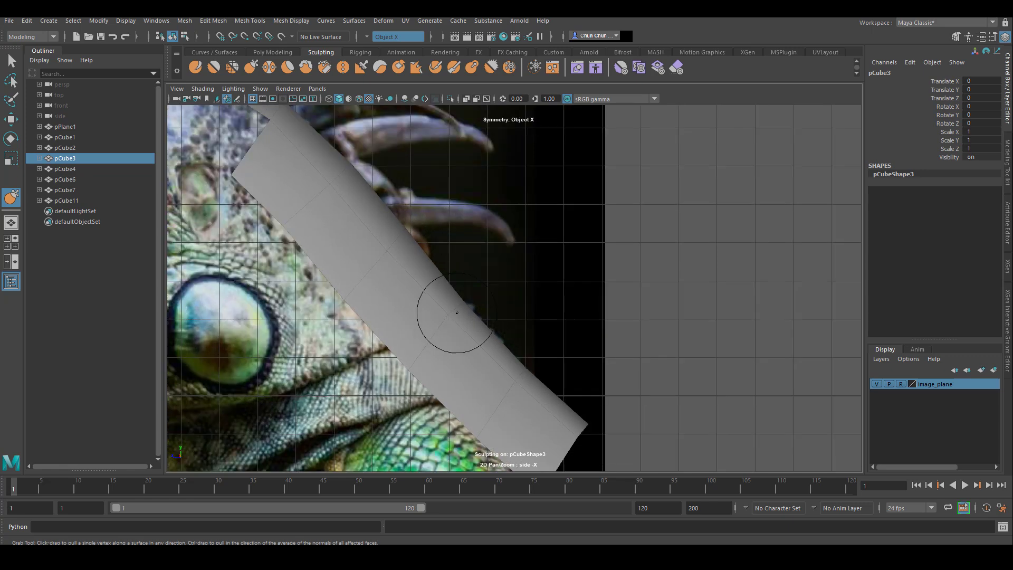
middle_click_drag(522, 325, 463, 203, "alt")
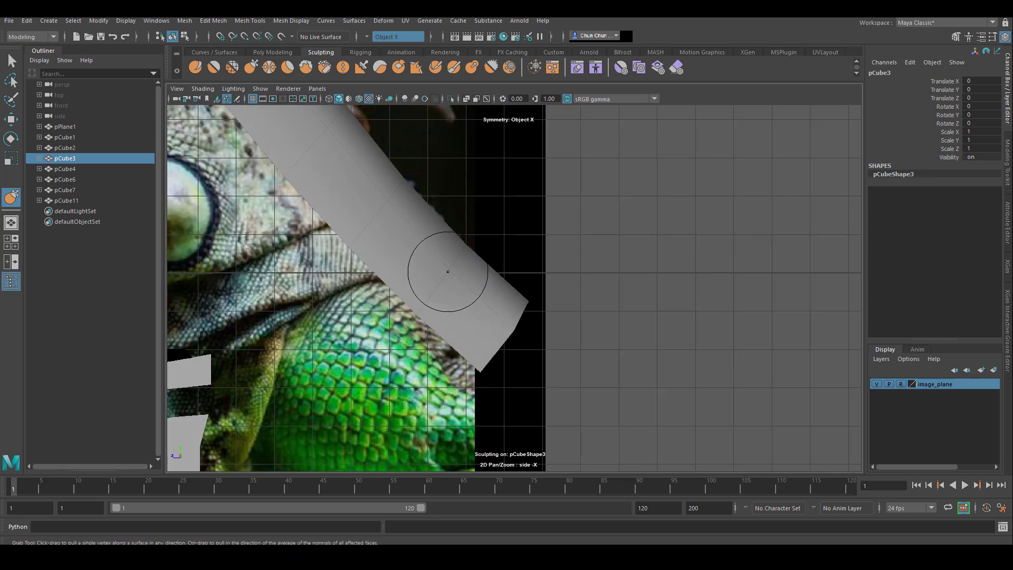
middle_click_drag(324, 159, 403, 256, "alt")
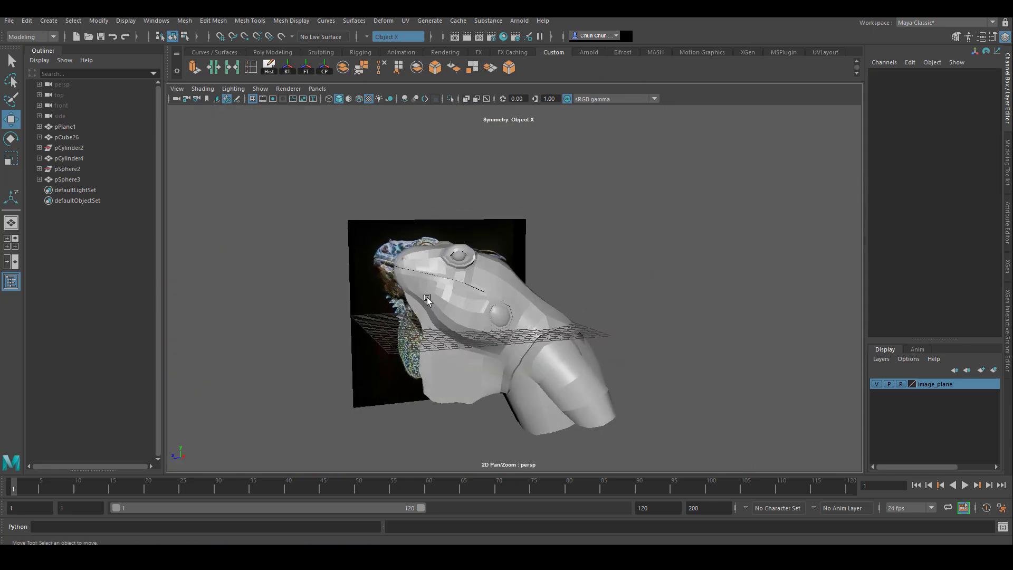
Examine the blocked-out iguana's topology in perspective around the eye, ear and body by selecting individual meshes.
left_click(428, 300)
left_click_drag(421, 335, 488, 389, "alt")
left_click_drag(378, 295, 452, 299, "alt")
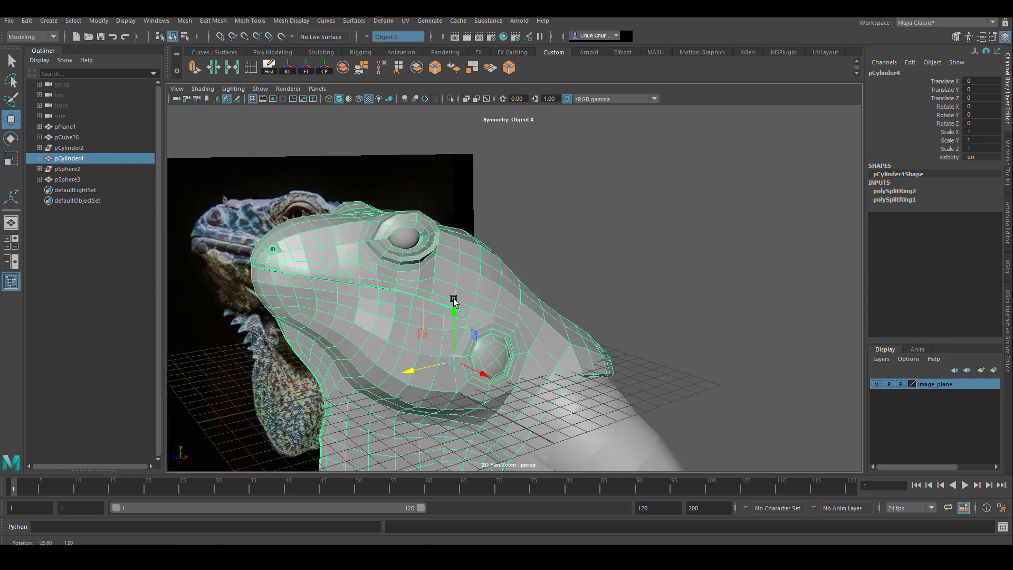
left_click(411, 241)
left_click_drag(623, 243, 588, 246, "alt")
left_click(588, 247)
right_click_drag(588, 247, 488, 283, "alt")
left_click_drag(489, 283, 448, 279, "alt")
left_click(536, 359)
left_click_drag(579, 364, 655, 307, "alt")
left_click(655, 307)
Show the side view at full size and compare the iguana's wireframe with the reference image.
left_click(11, 246)
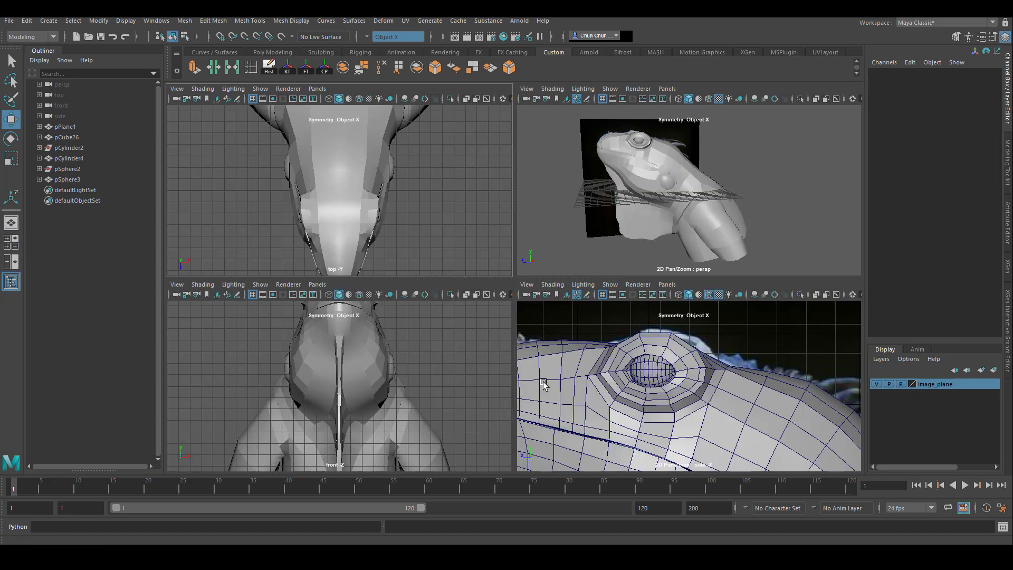
scroll(735, 393, "down", 5)
key("space")
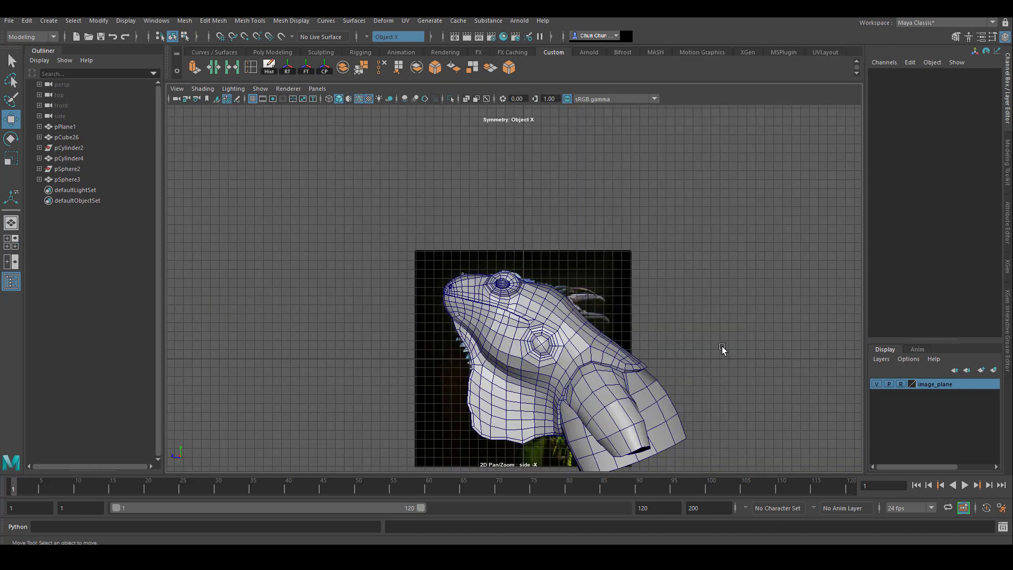
scroll(723, 350, "up", 6)
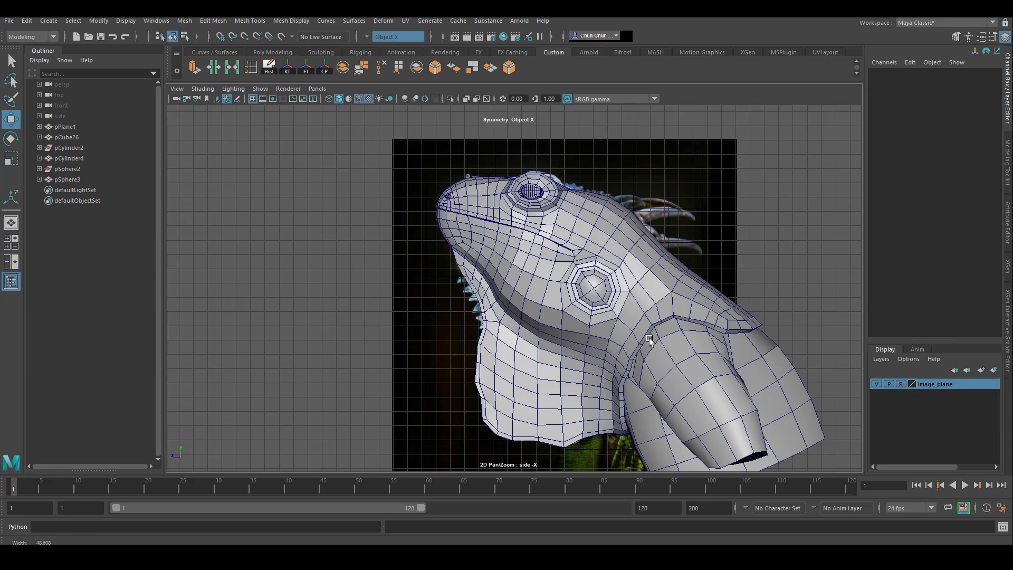
right_click_drag(649, 338, 712, 378, "alt")
middle_click_drag(712, 379, 779, 355, "alt")
right_click_drag(778, 356, 706, 383, "alt")
scroll(681, 369, "up", 1)
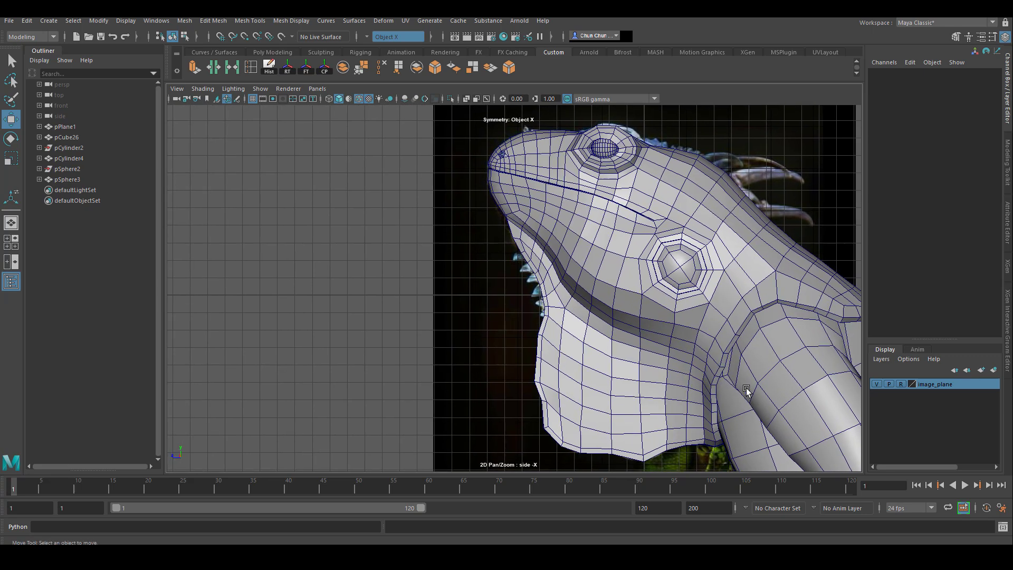
Return to the perspective view and examine the complete iguana base mesh from several angles.
left_click(11, 227)
left_click_drag(483, 299, 531, 295, "alt")
middle_click_drag(531, 296, 618, 323, "alt")
right_click_drag(452, 268, 310, 291, "alt")
left_click_drag(528, 337, 467, 333, "alt")
middle_click_drag(467, 334, 407, 338, "alt")
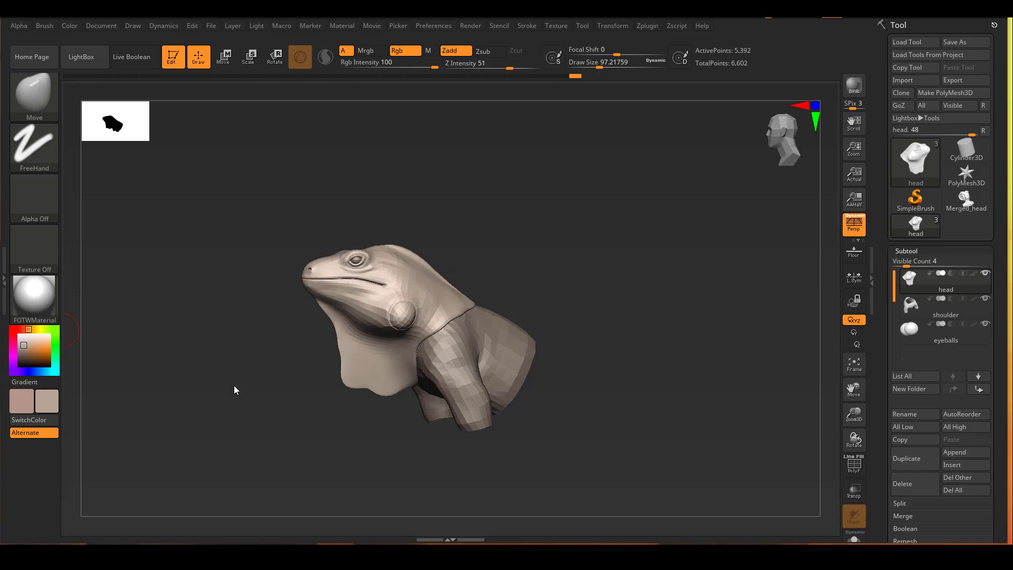
Examine the iguana base mesh in ZBrush from the side and closer up.
left_click_drag(248, 428, 182, 456)
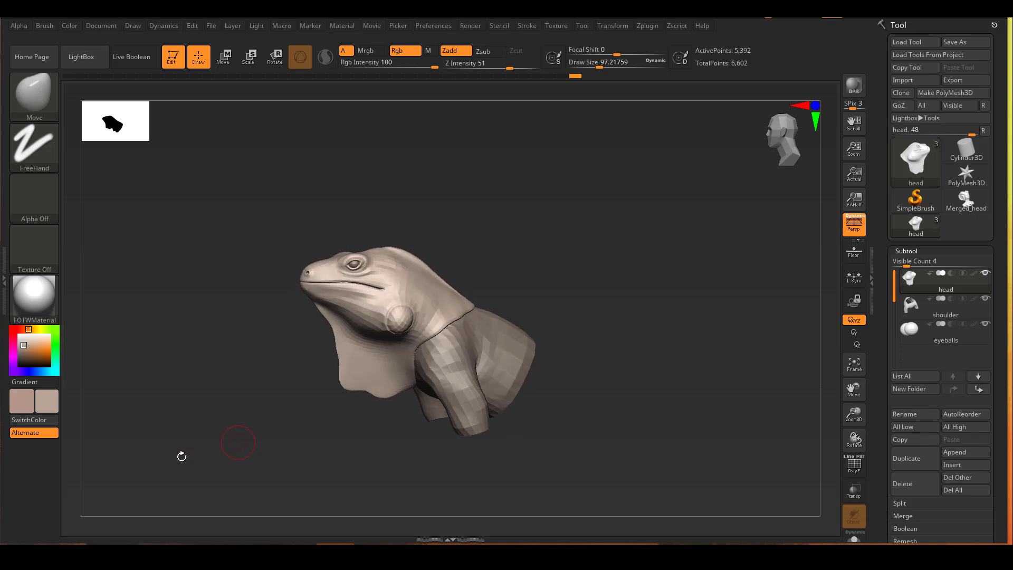
right_click_drag(0, 341, 214, 331)
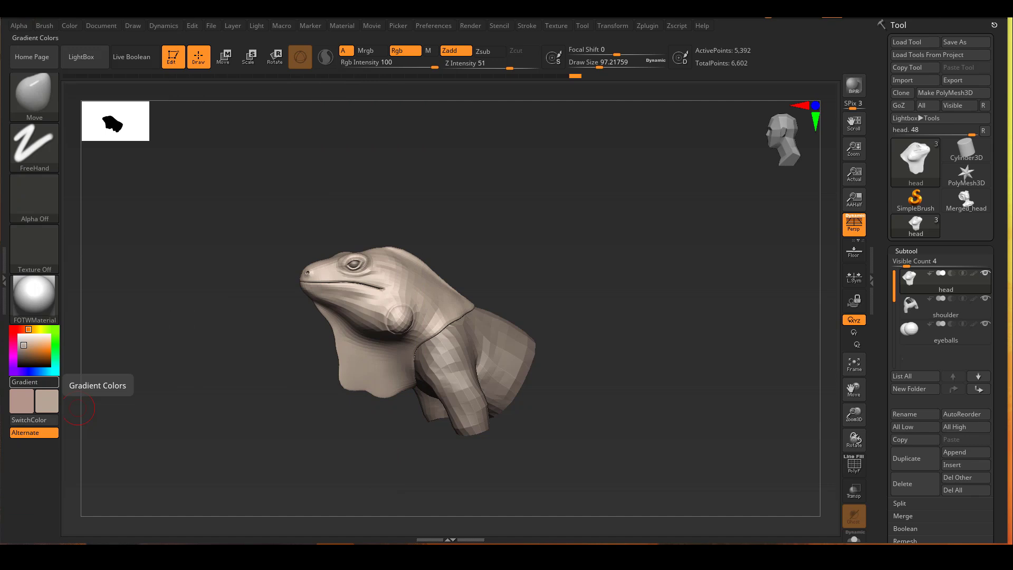
left_click_drag(655, 395, 700, 425)
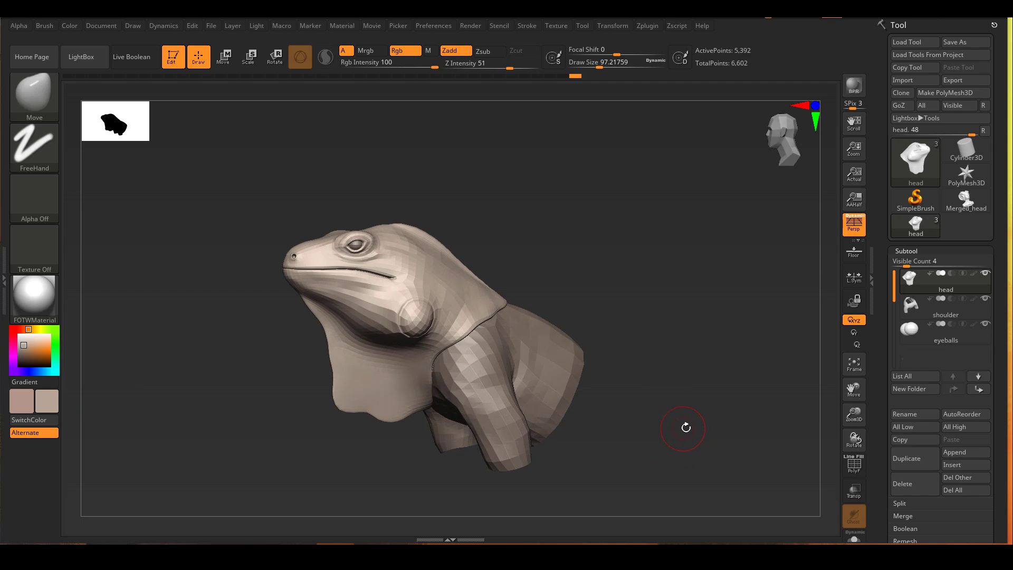
Sculpt the skin folds around the iguana's eye with the Standard brush at a small draw size.
right_click_drag(366, 232, 360, 301, "alt")
key("space")
left_click_drag(361, 295, 345, 295)
key("b")
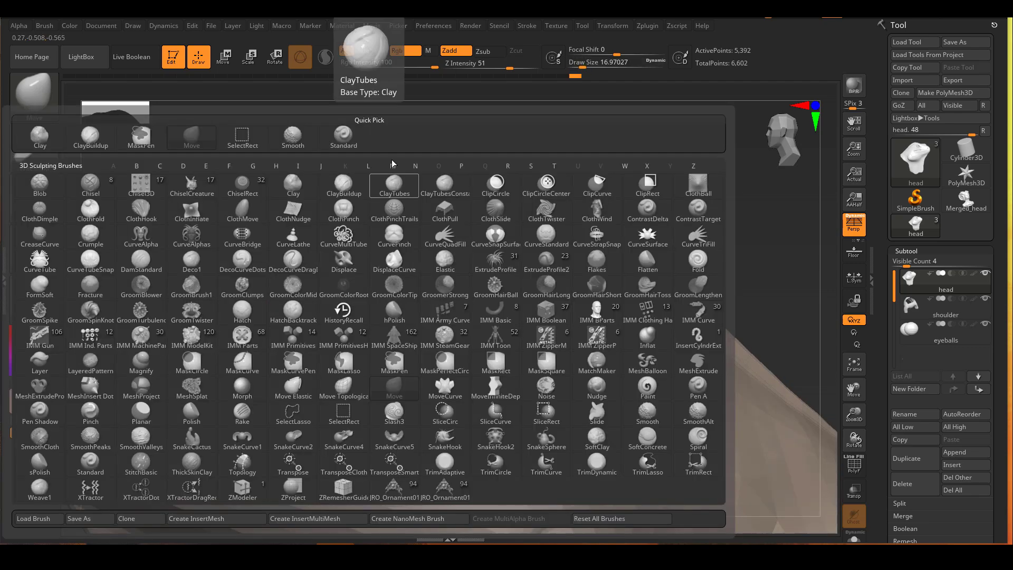
key("s")
key("t")
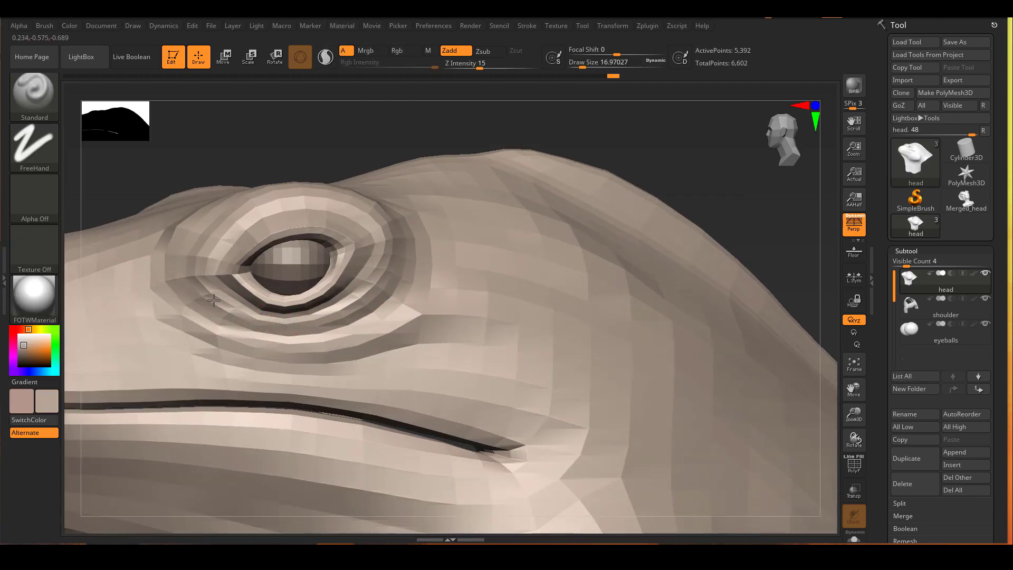
mouse_move(279, 204)
right_mouse_down()
mouse_move(309, 206)
mouse_move(296, 211)
right_mouse_up()
left_click_drag(241, 238, 285, 216)
mouse_move(288, 216)
right_mouse_down()
mouse_move(385, 209)
mouse_move(232, 240)
right_mouse_up()
key("f")
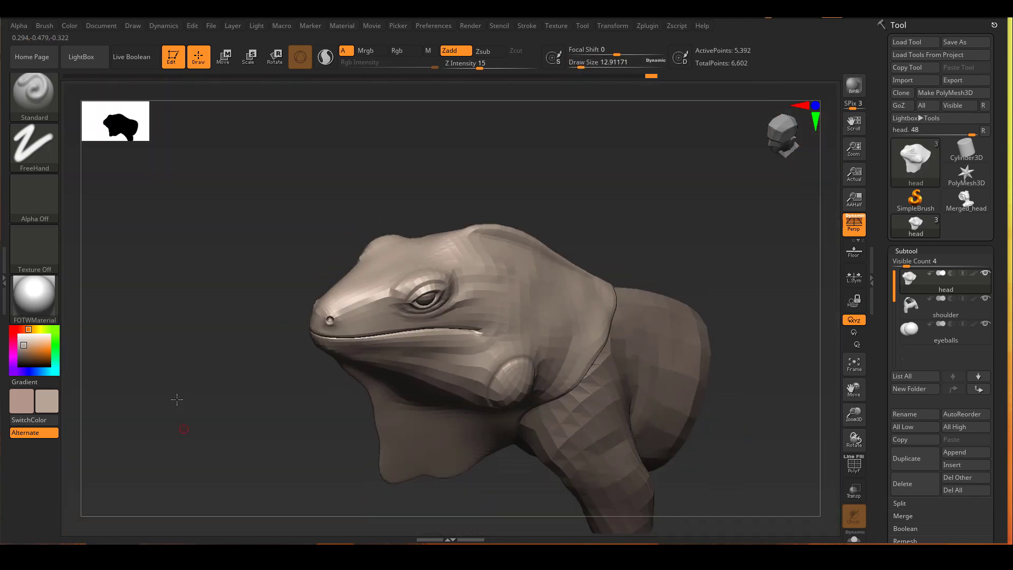
mouse_move(176, 399)
right_mouse_down()
mouse_move(204, 443)
mouse_move(502, 443)
mouse_move(371, 182)
mouse_move(362, 123)
right_mouse_up()
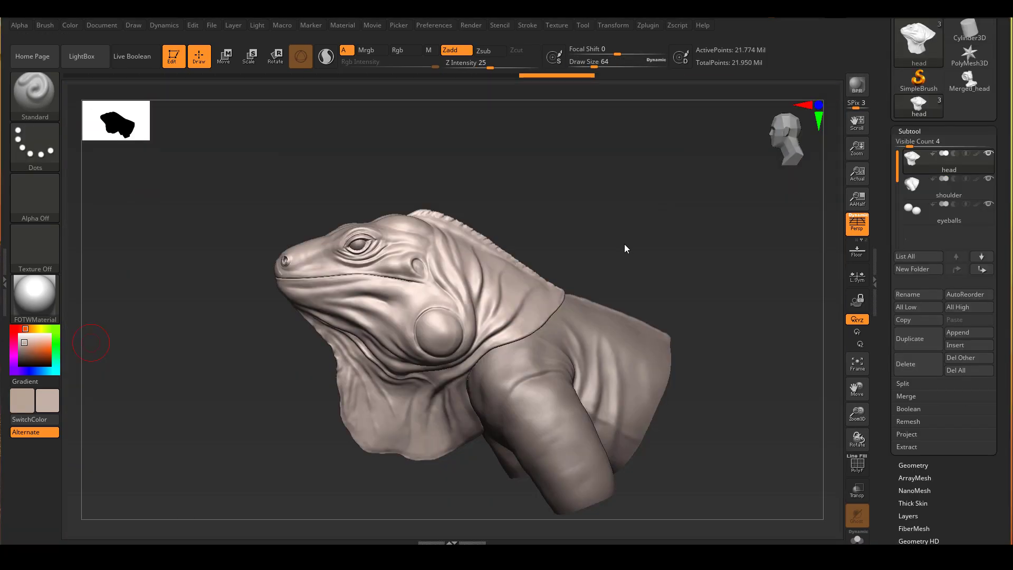
Examine the detailed iguana sculpt from the side and three-quarter views.
right_click_drag(625, 248, 751, 226)
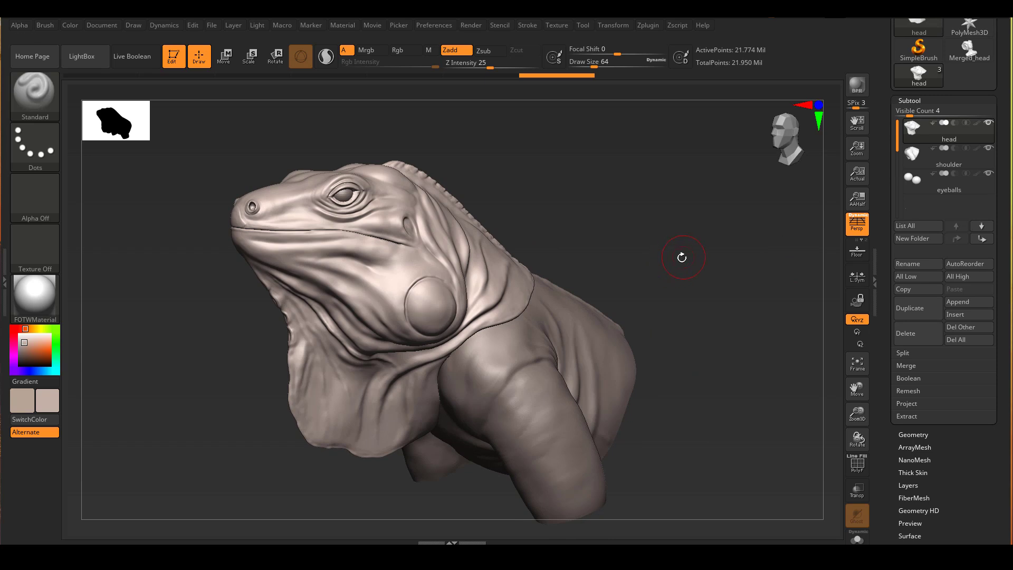
right_click_drag(678, 255, 694, 239)
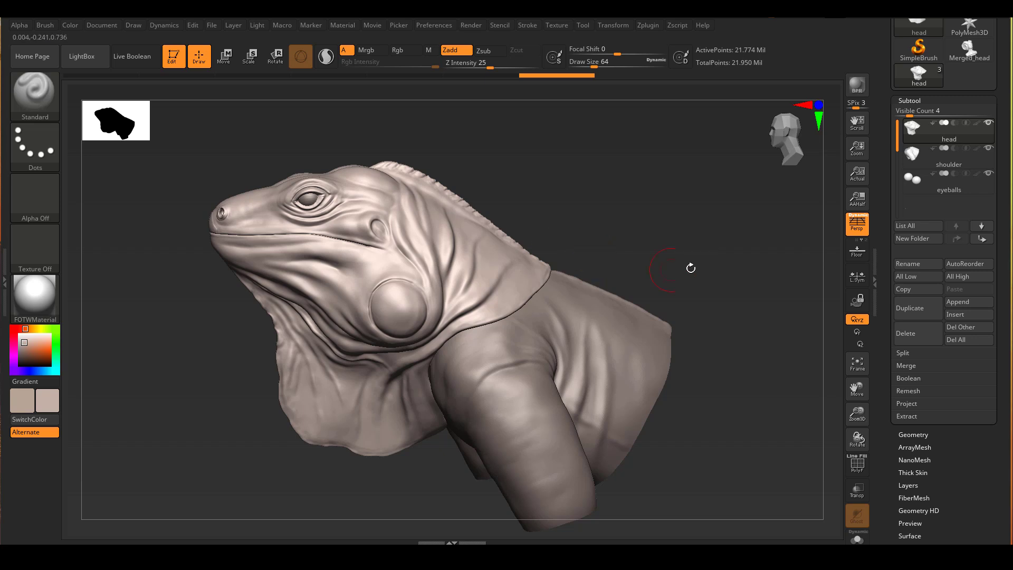
Lower the head subtool to its lowest subdivision level.
scroll(895, 285, "down", 3)
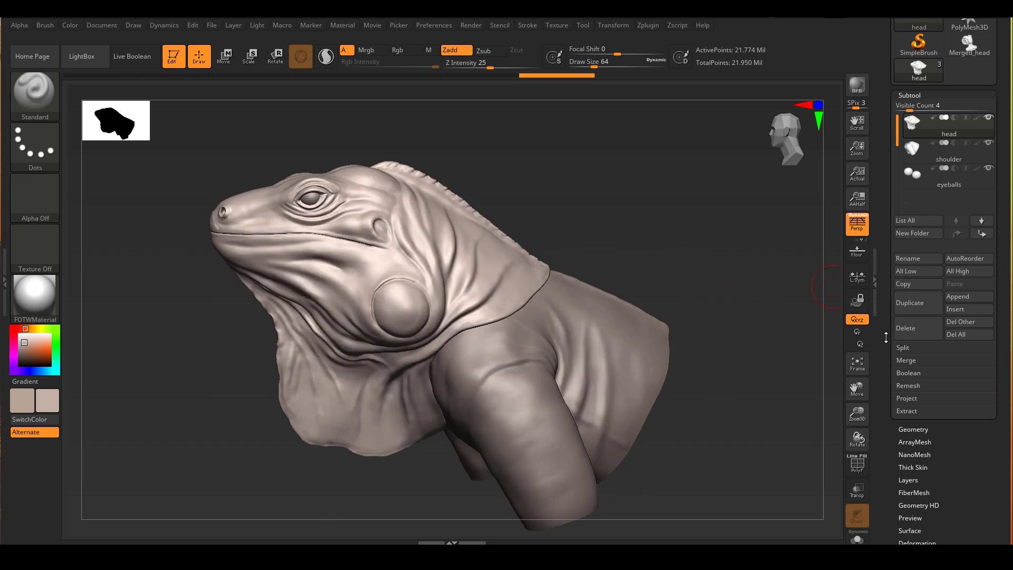
scroll(895, 285, "up", 8)
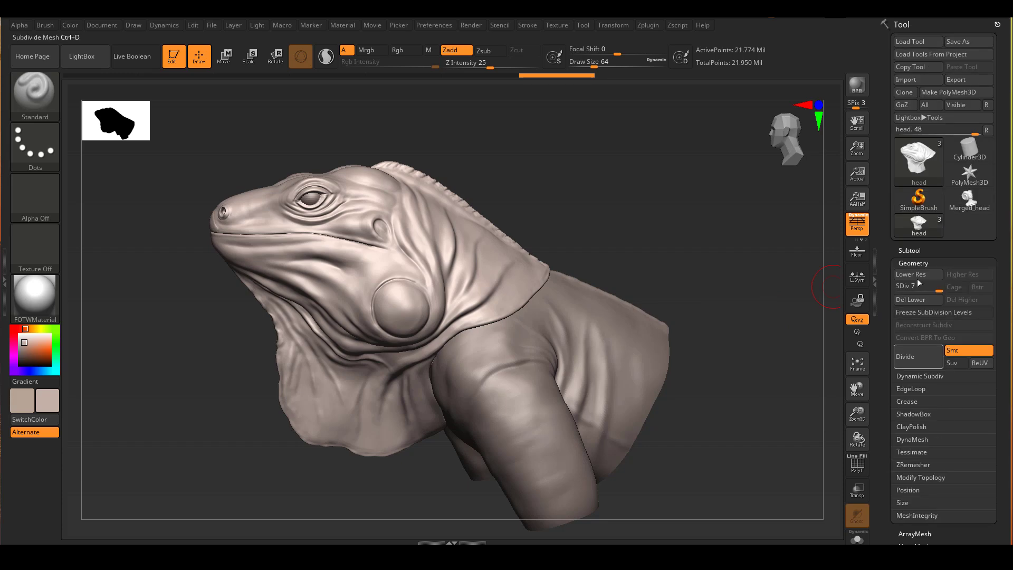
left_click(920, 429)
left_click_drag(882, 428, 884, 342)
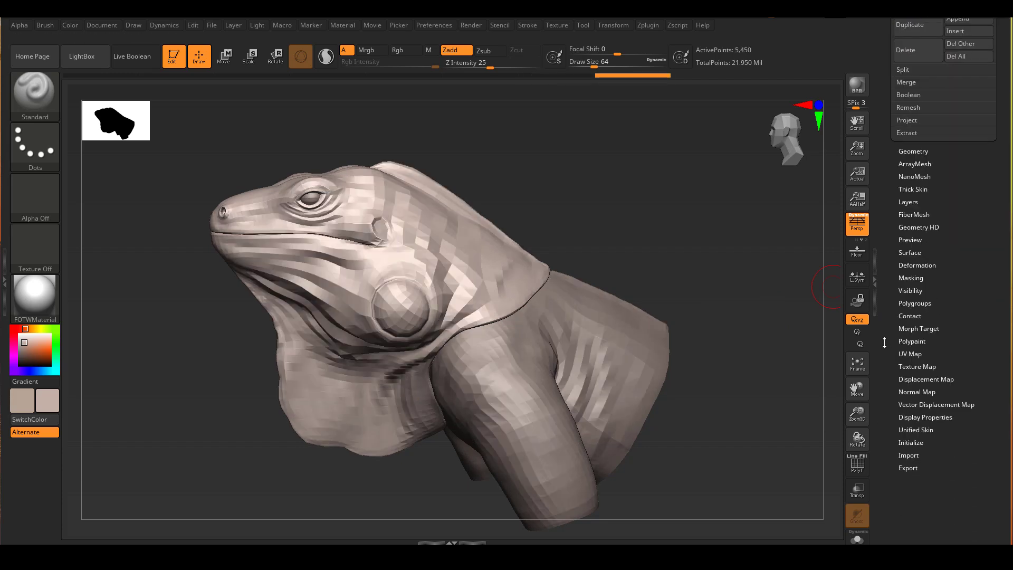
Check the head's UV layout by morphing the mesh to its UVs and back.
left_click(913, 354)
scroll(912, 354, "up", 3)
left_click(918, 277)
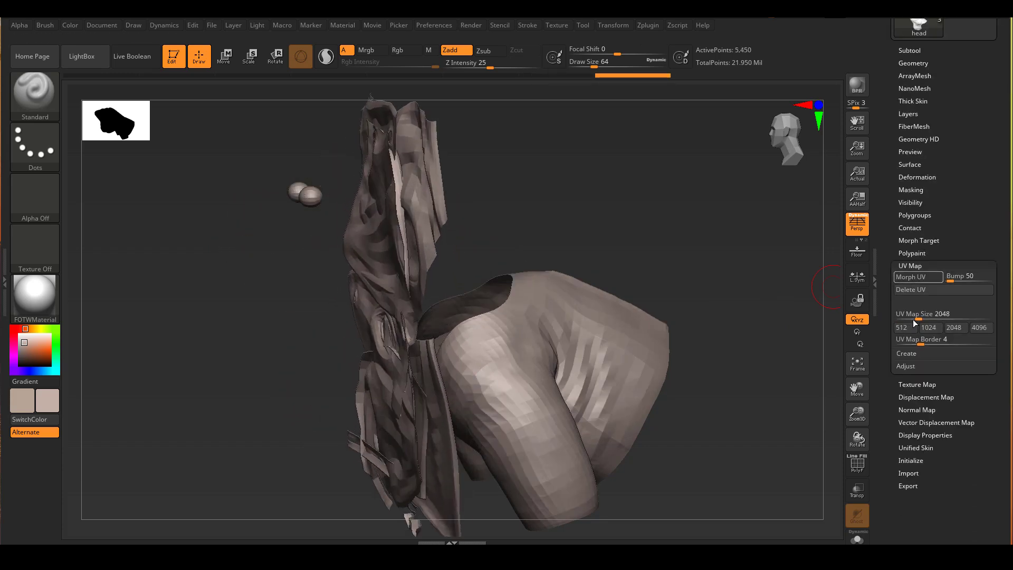
left_click_drag(705, 266, 803, 277)
left_click(919, 276)
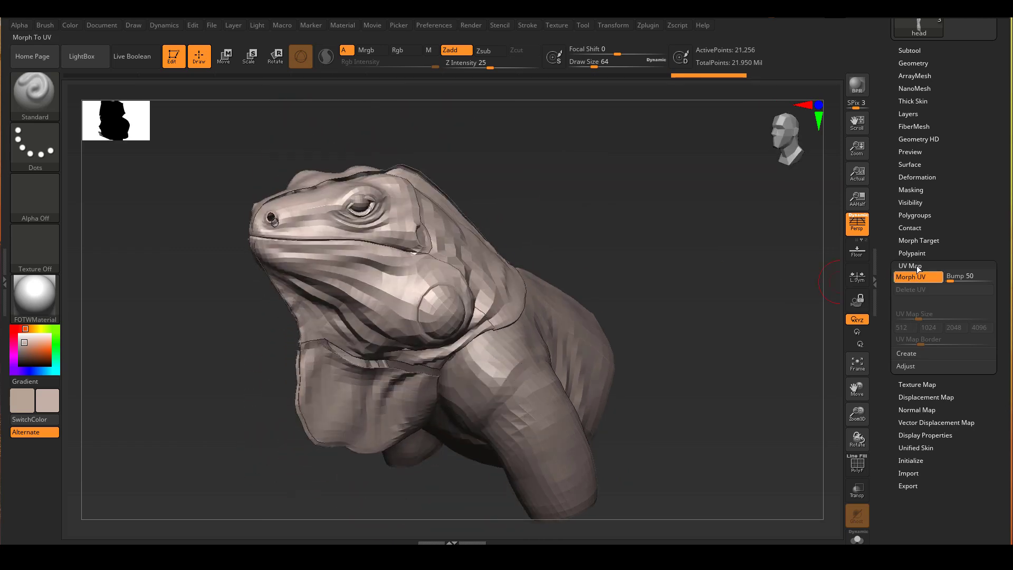
left_click(917, 266)
Select the shoulder subtool and check its UV layout by morphing it to its UVs and back.
left_click_drag(892, 205, 893, 237)
left_click(909, 163)
left_click(914, 217)
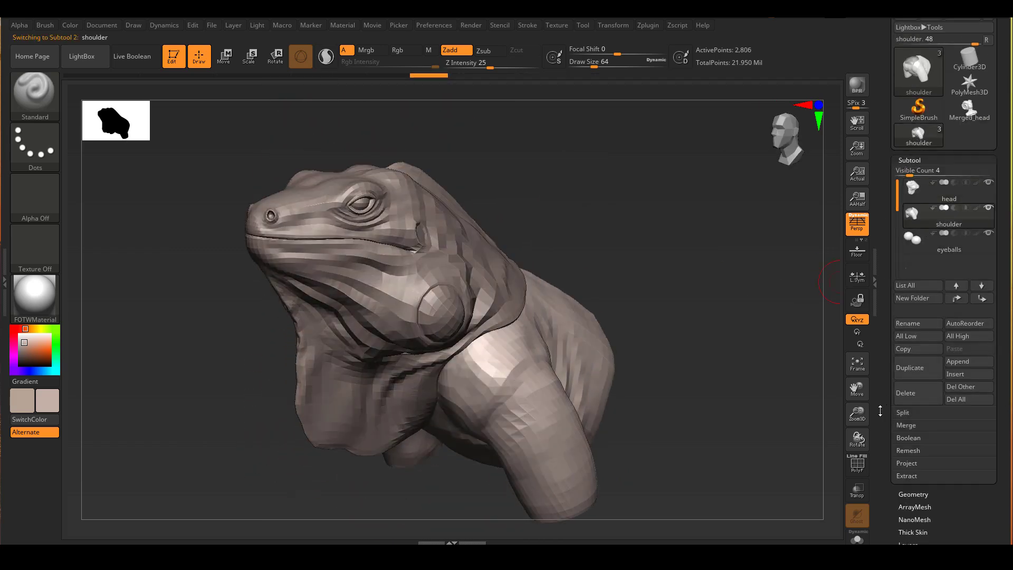
left_click_drag(882, 411, 898, 320)
left_click(900, 355)
left_click(910, 270)
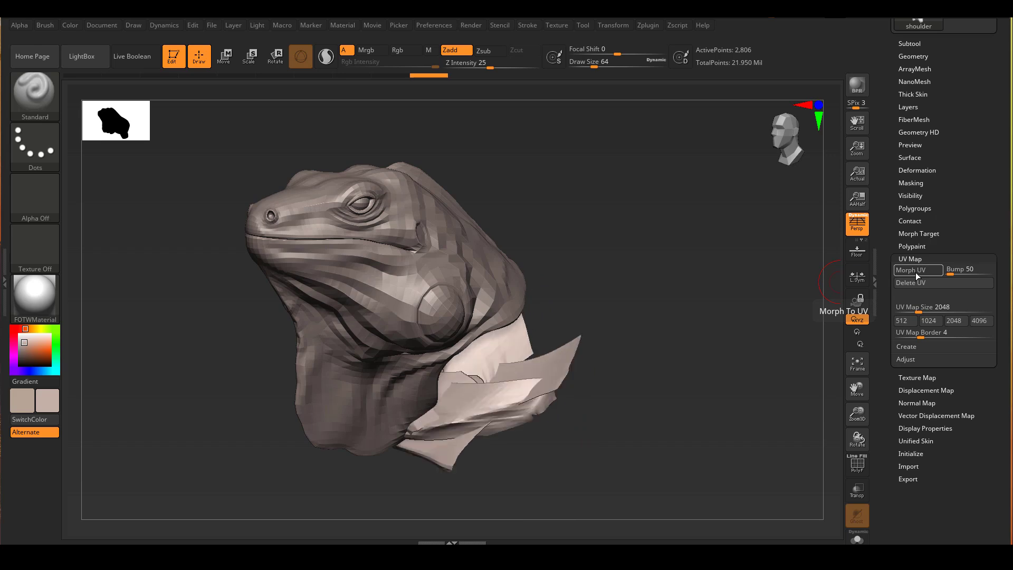
left_click(918, 270)
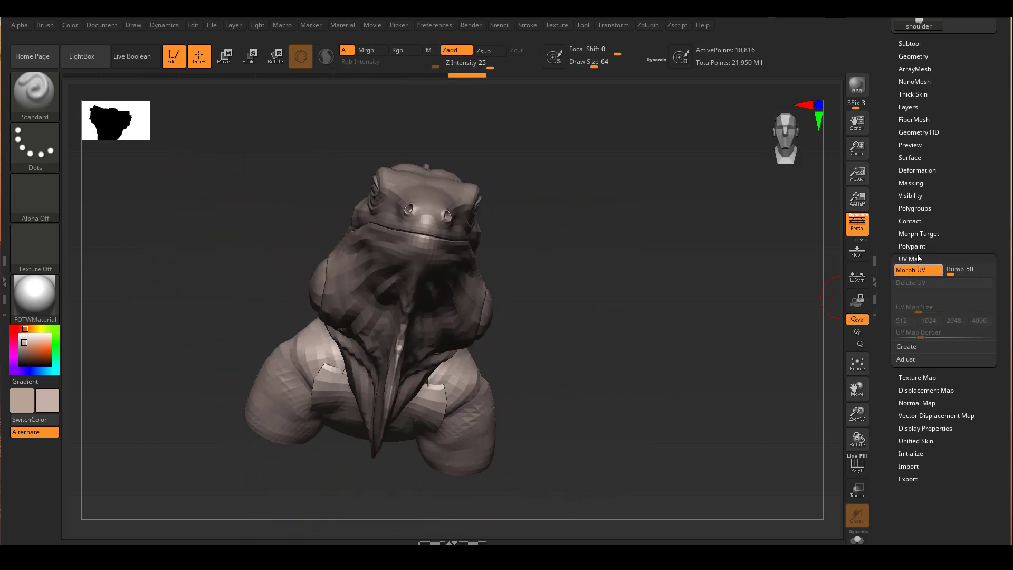
left_click(893, 259)
Switch all subtools to their highest subdivision level.
left_click_drag(892, 260, 878, 365)
left_click_drag(771, 361, 630, 327)
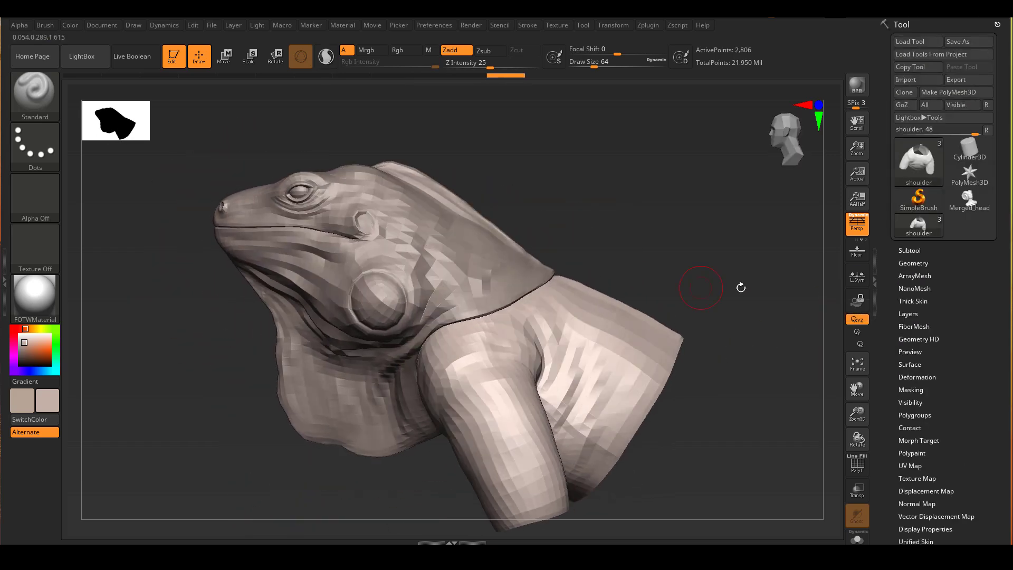
left_click(916, 251)
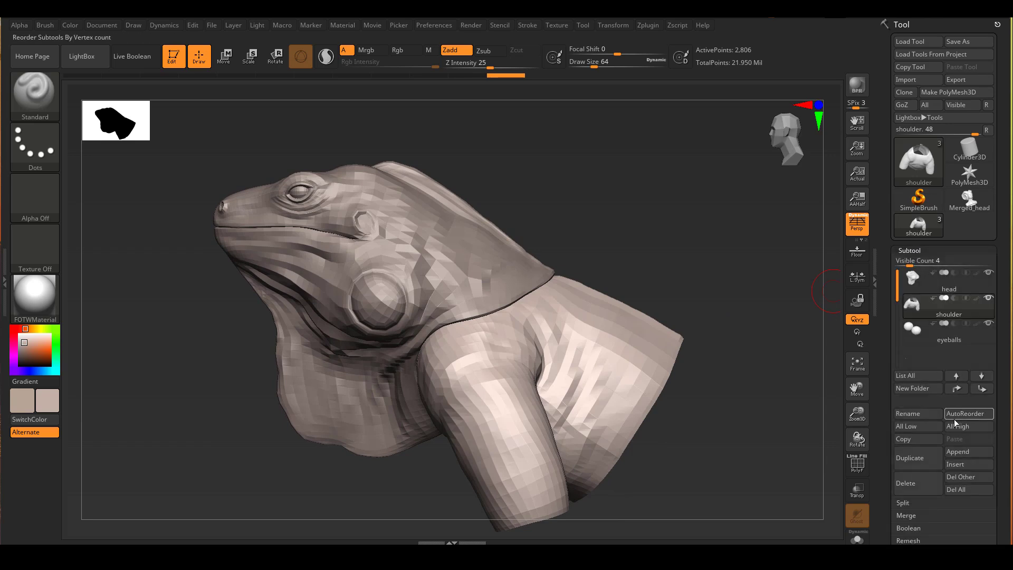
left_click(969, 426)
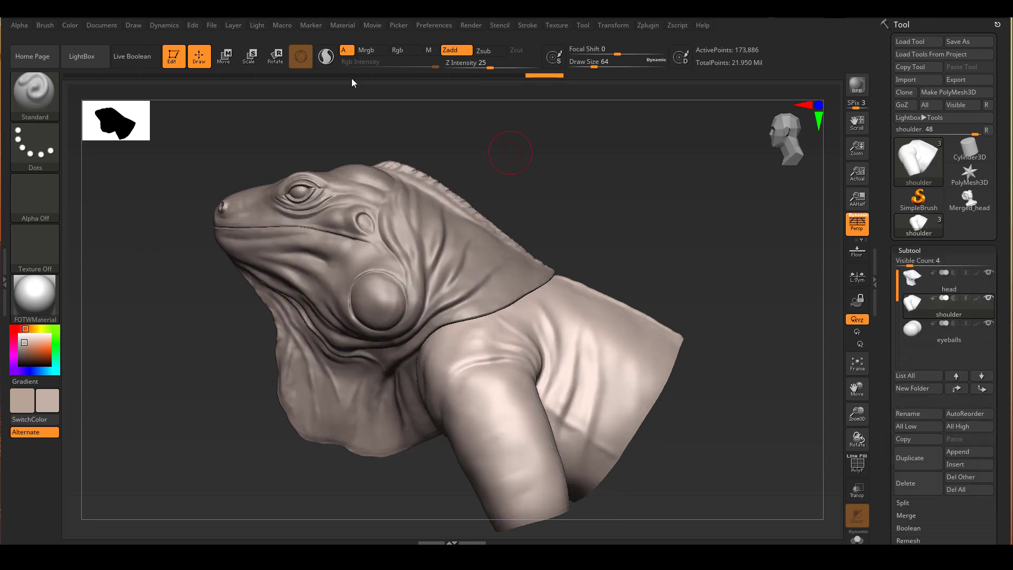
Switch to the head subtool at subdivision level 6 and inspect its sculpted face up close.
left_click(929, 331)
left_click_drag(634, 249, 316, 153)
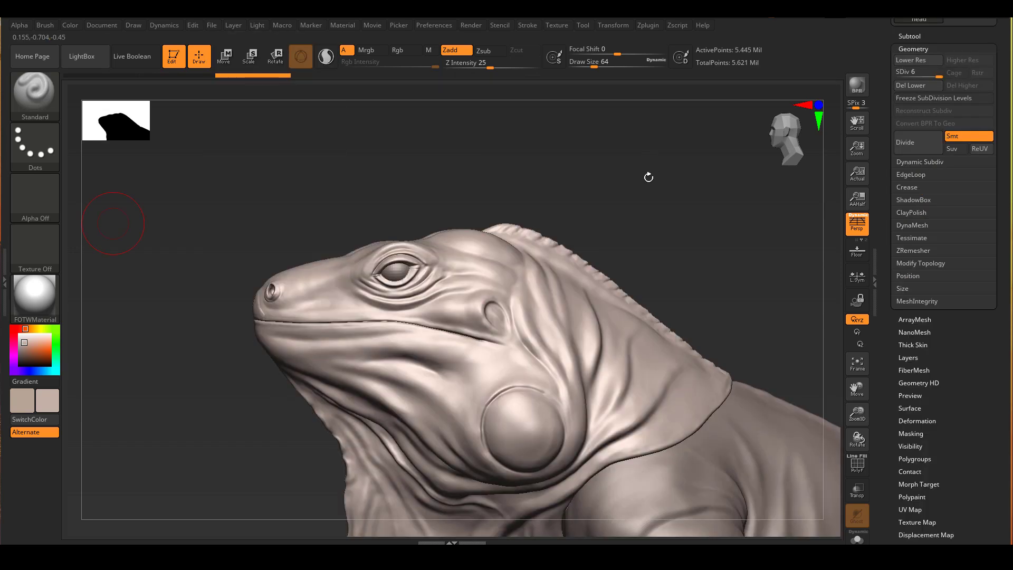
left_click_drag(653, 229, 699, 255)
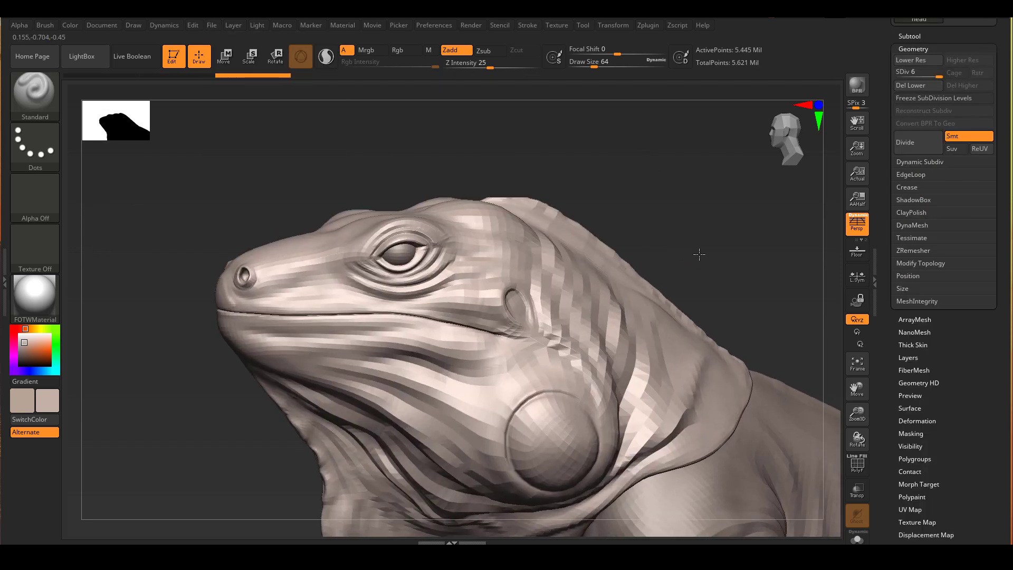
Pre-process and decimate the head with Decimation Master, using the Keep UVs option.
left_click(612, 23)
left_click(658, 24)
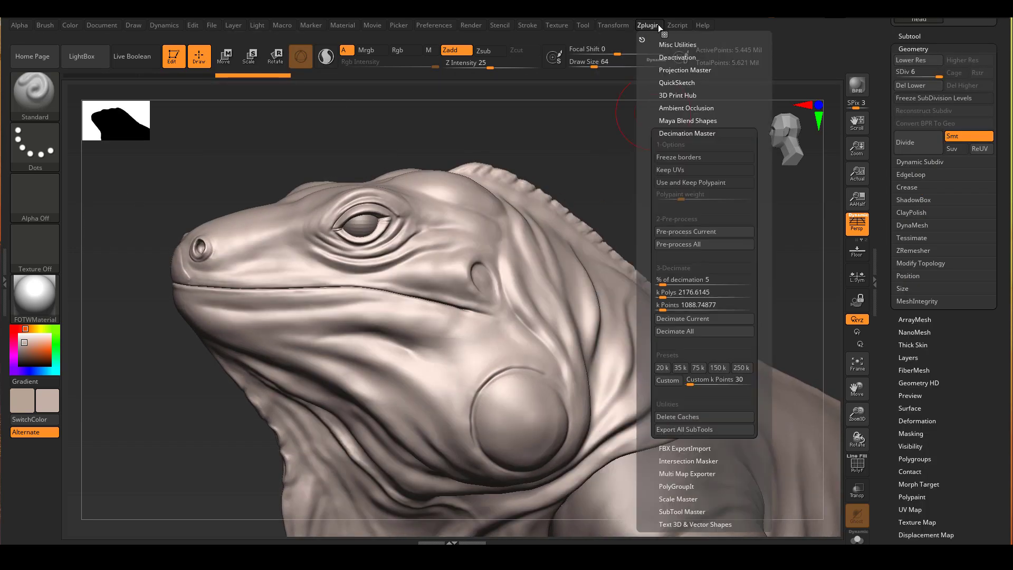
left_click(680, 169)
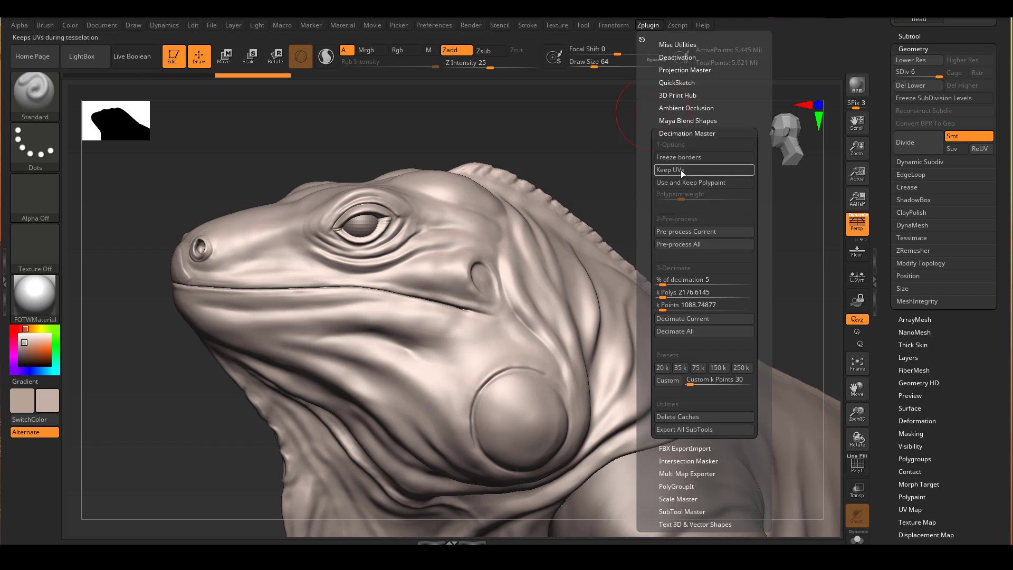
left_click(689, 234)
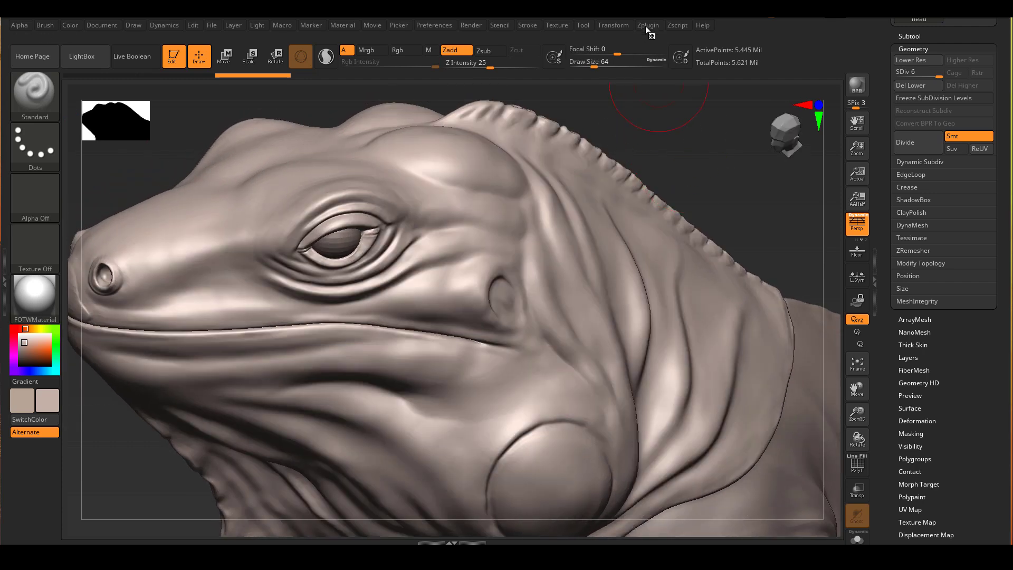
left_click(648, 25)
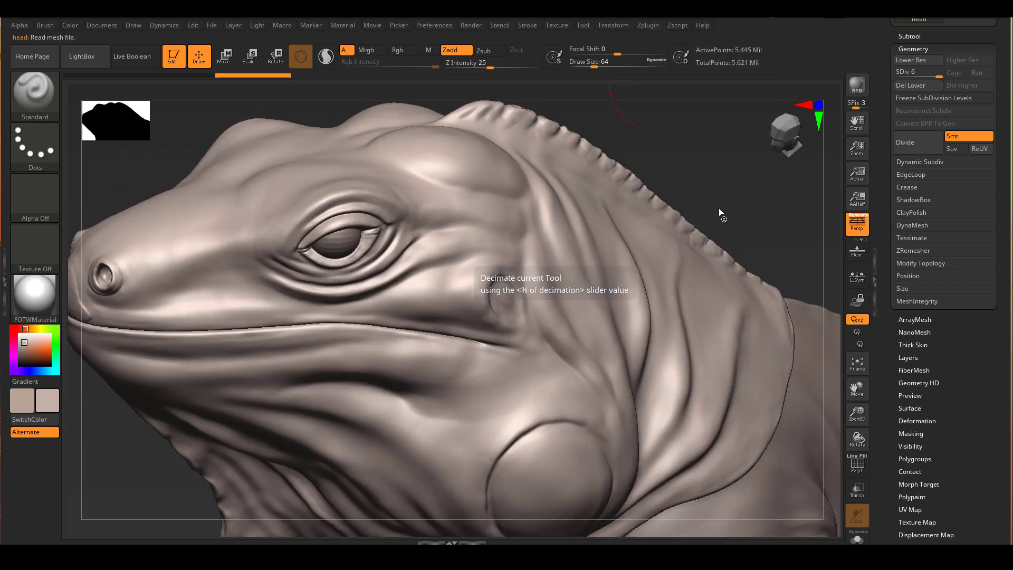
mouse_move(727, 186)
left_mouse_down()
mouse_move(717, 172)
mouse_move(722, 181)
left_mouse_up()
left_click(648, 26)
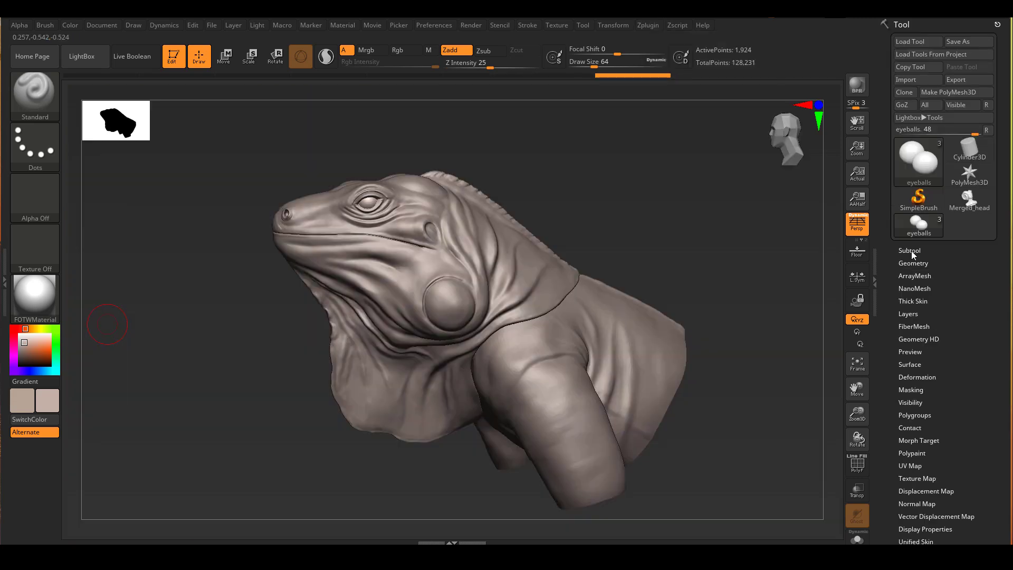
Merge the visible head, shoulder and eyeball subtools with UVs enabled and switch to the merged tool.
left_click(911, 251)
left_click_drag(885, 373, 885, 228)
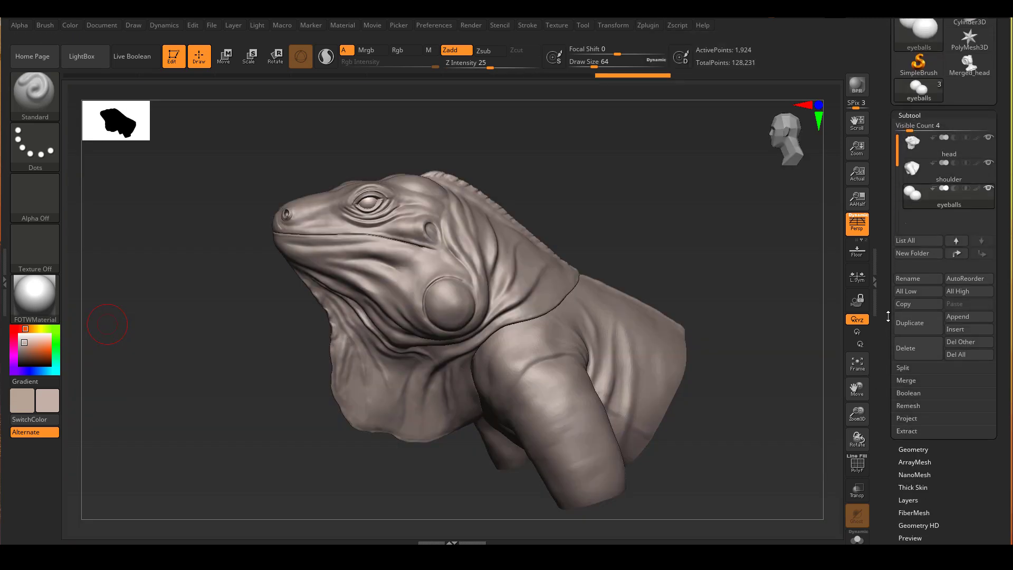
left_click(925, 373)
left_click(982, 399)
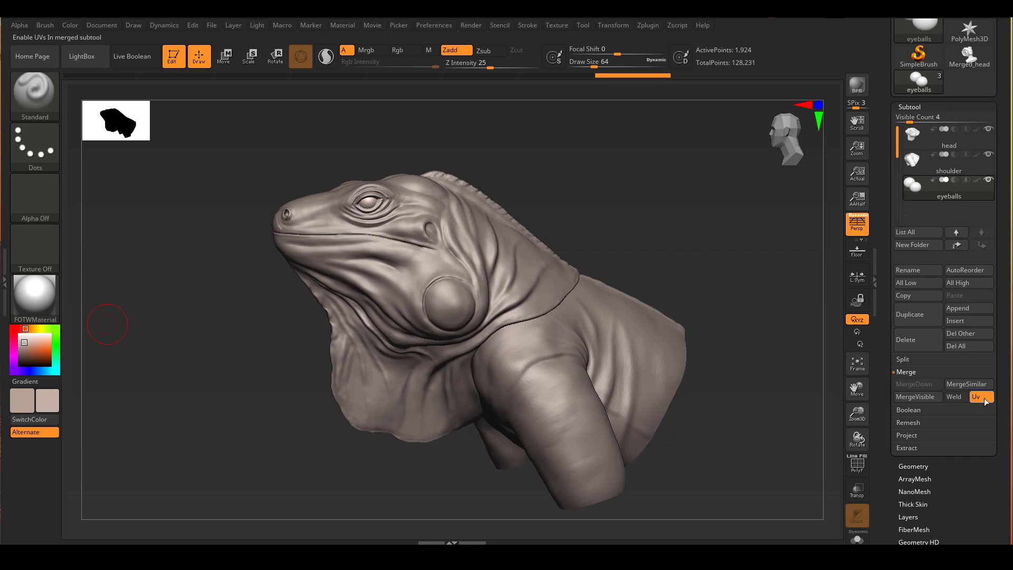
left_click(915, 397)
left_click(910, 94)
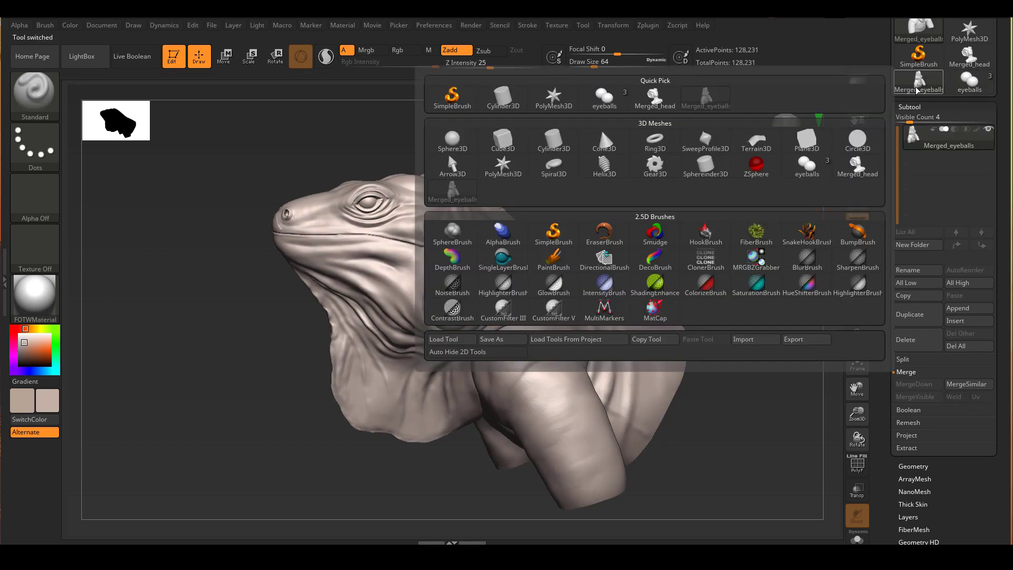
left_click(600, 129)
left_click_drag(882, 448, 874, 347)
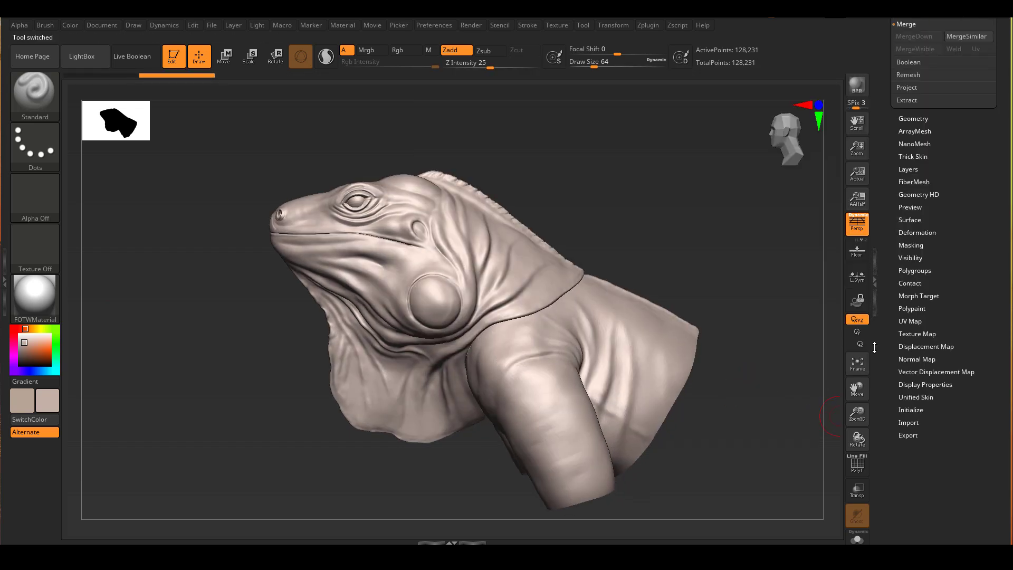
Export the merged iguana mesh in OBJ format to the project's objs folder.
left_click(910, 436)
left_click_drag(887, 64, 886, 336)
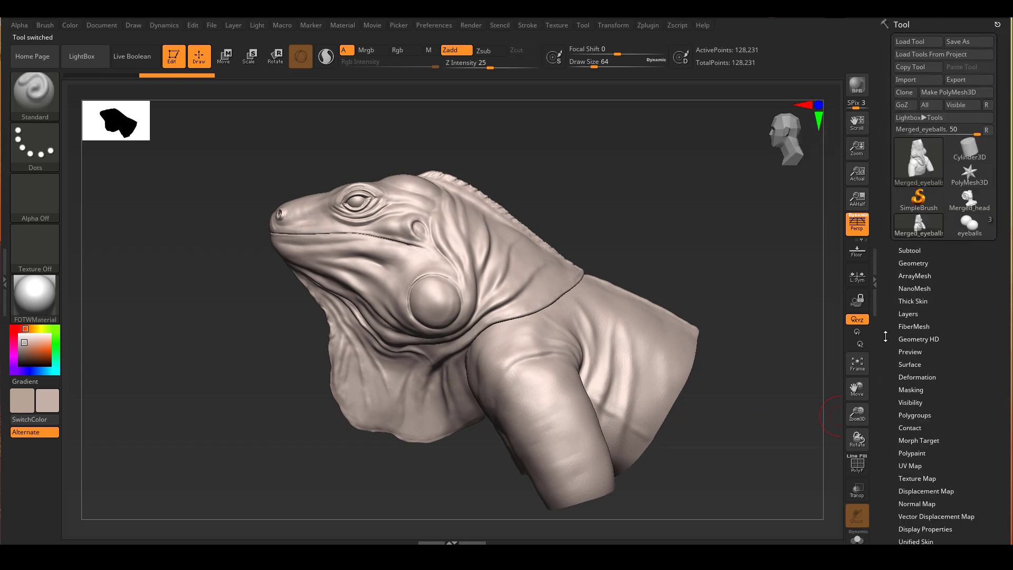
left_click(966, 80)
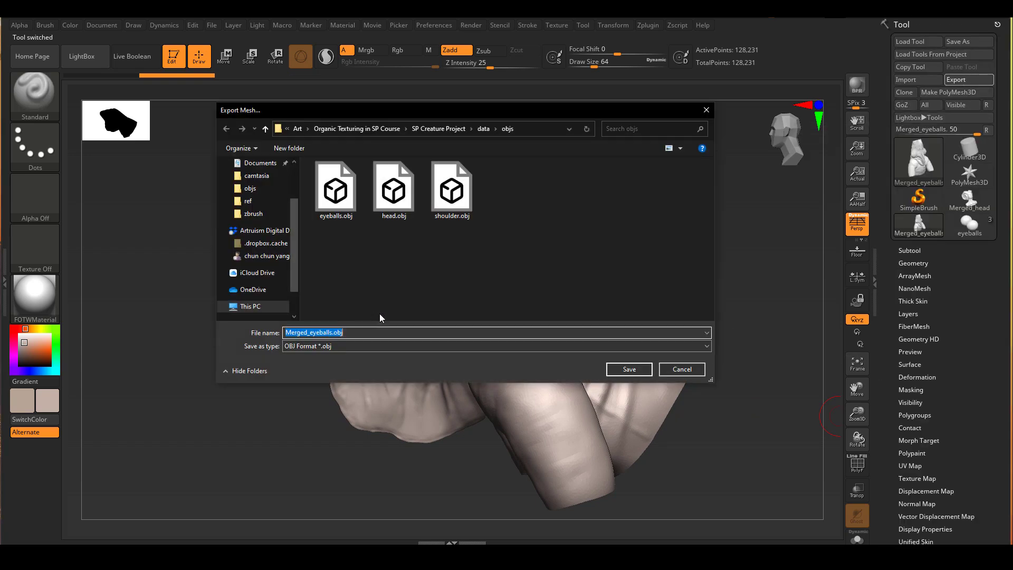
left_click(332, 332)
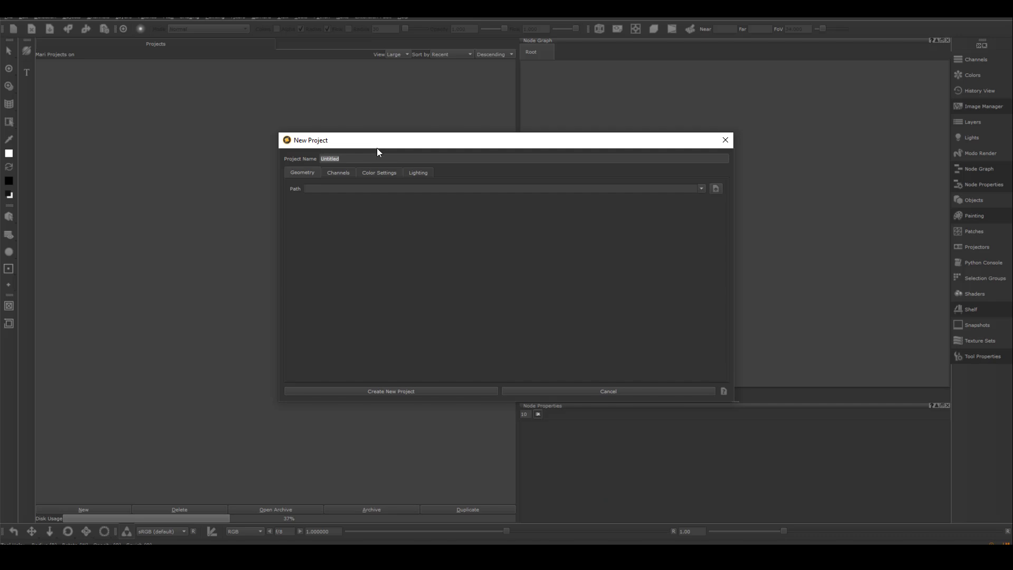
Name the new Mari project iguana and choose merged_mari.obj from the objs folder as its geometry.
left_click_drag(377, 147, 265, 136)
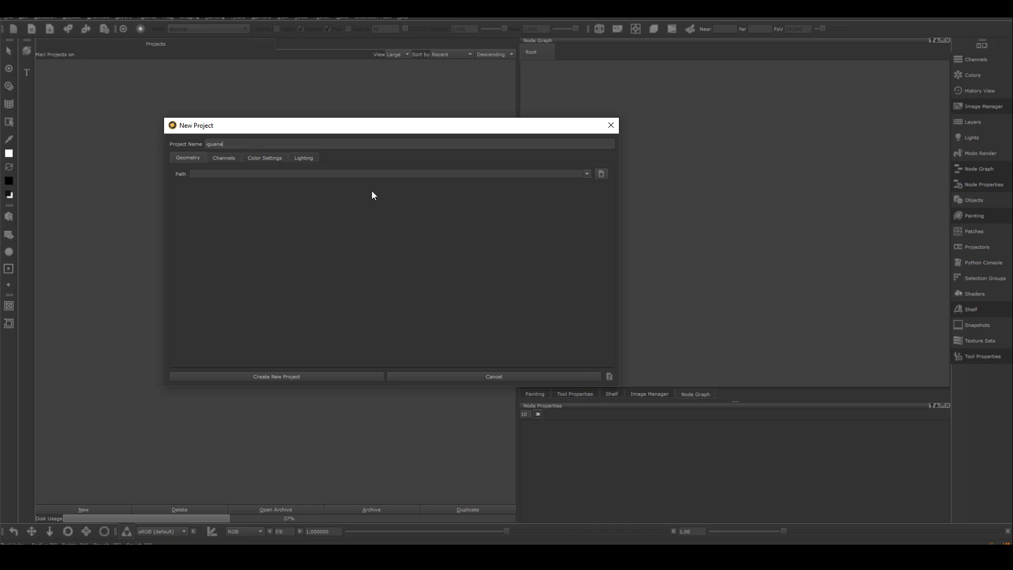
left_click(602, 174)
double_click(144, 180)
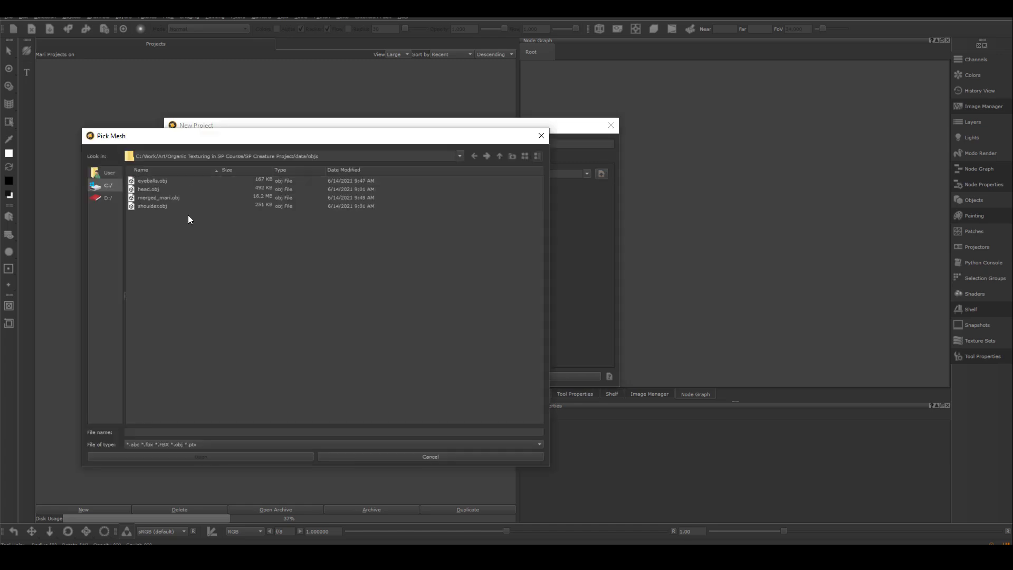
left_click(159, 199)
left_click(242, 457)
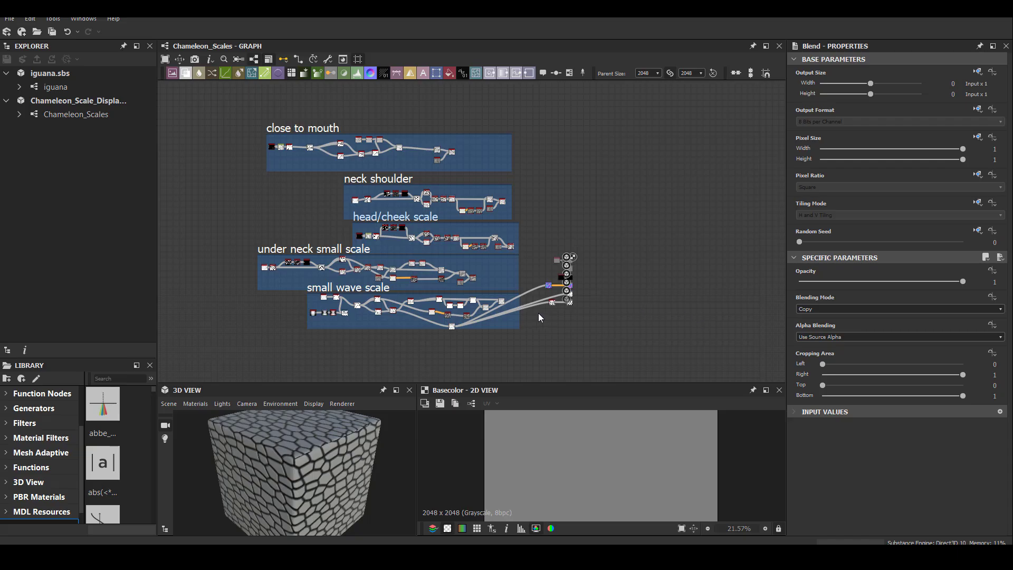
Switch to Substance Designer and preview the final Multiply blend and the lower Copy blend of the small wave scale group in Chameleon_Scales.
scroll(584, 165, "up", 3)
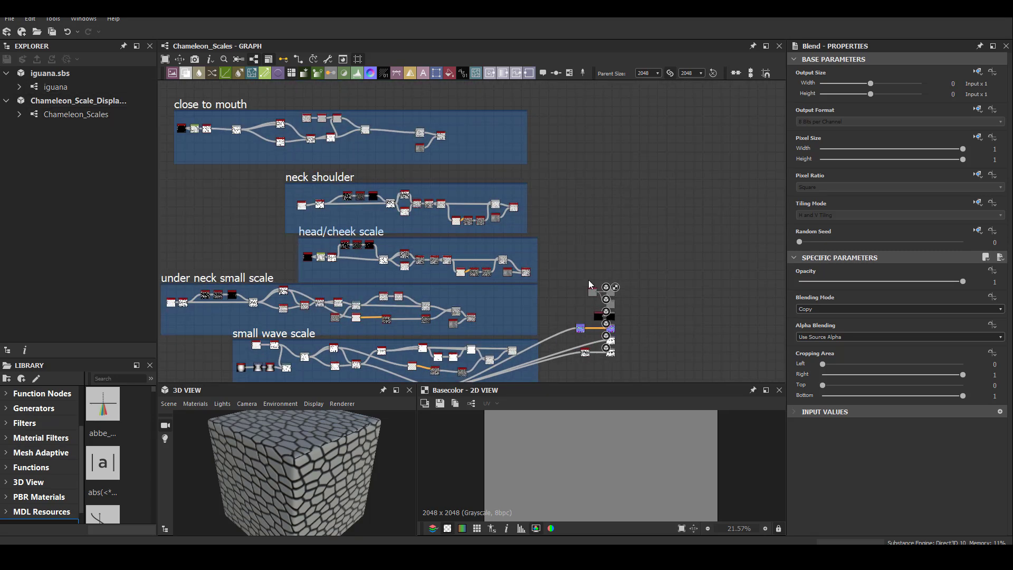
middle_click_drag(591, 285, 623, 259)
middle_click_drag(509, 298, 562, 236)
scroll(561, 237, "up", 4)
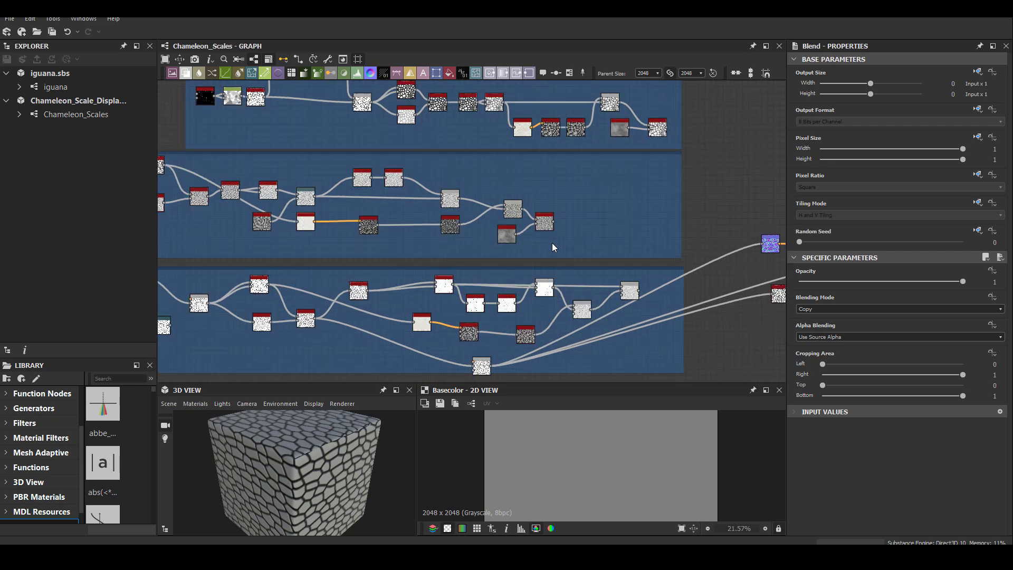
middle_click_drag(630, 292, 614, 269)
double_click(613, 267)
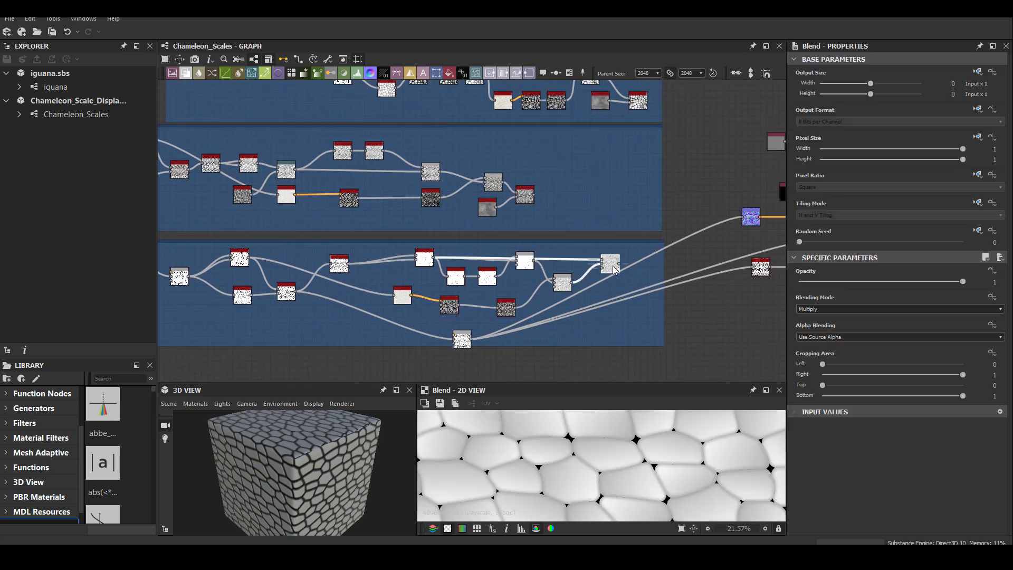
scroll(619, 341, "down", 2)
middle_click_drag(563, 328, 505, 335)
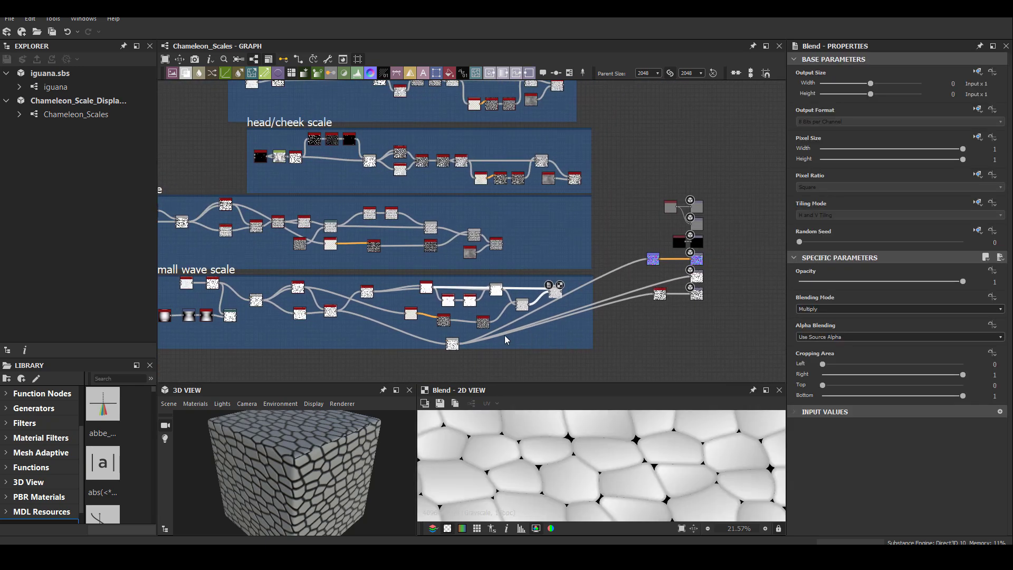
double_click(452, 344)
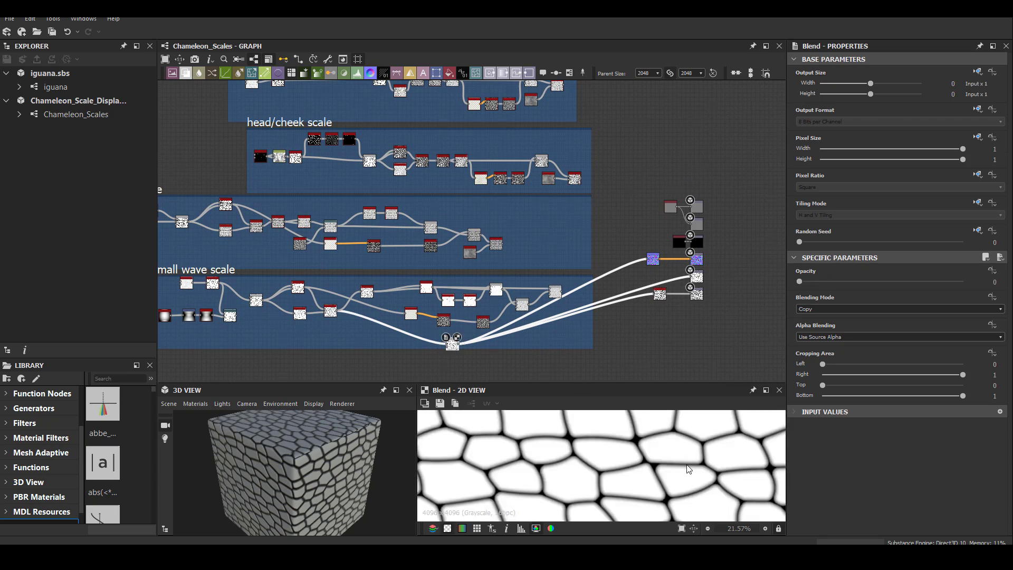
Preview the final slope blur outputs of the under neck small scale and neck shoulder groups.
scroll(684, 466, "down", 3)
middle_click_drag(352, 323, 391, 334)
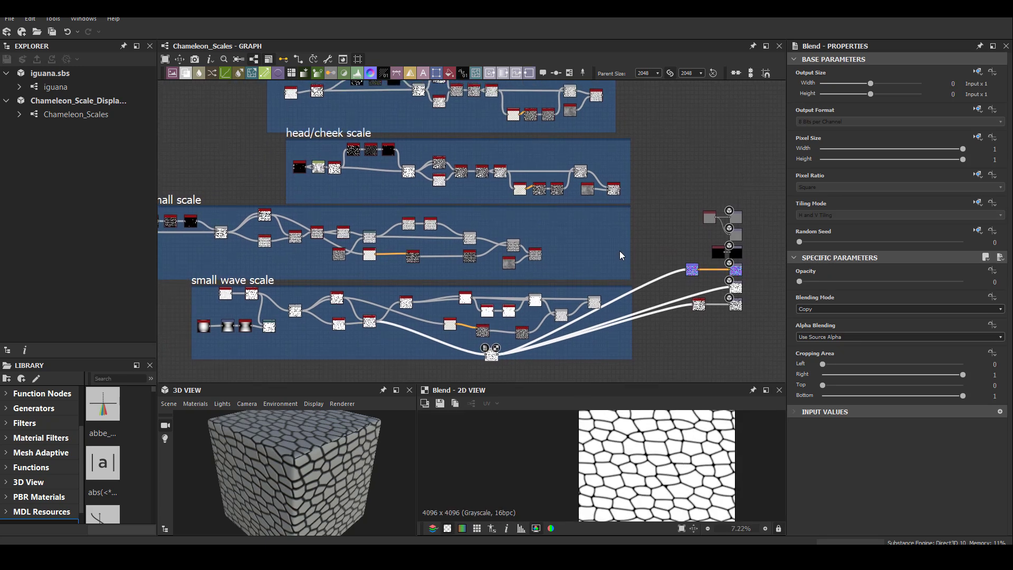
double_click(536, 256)
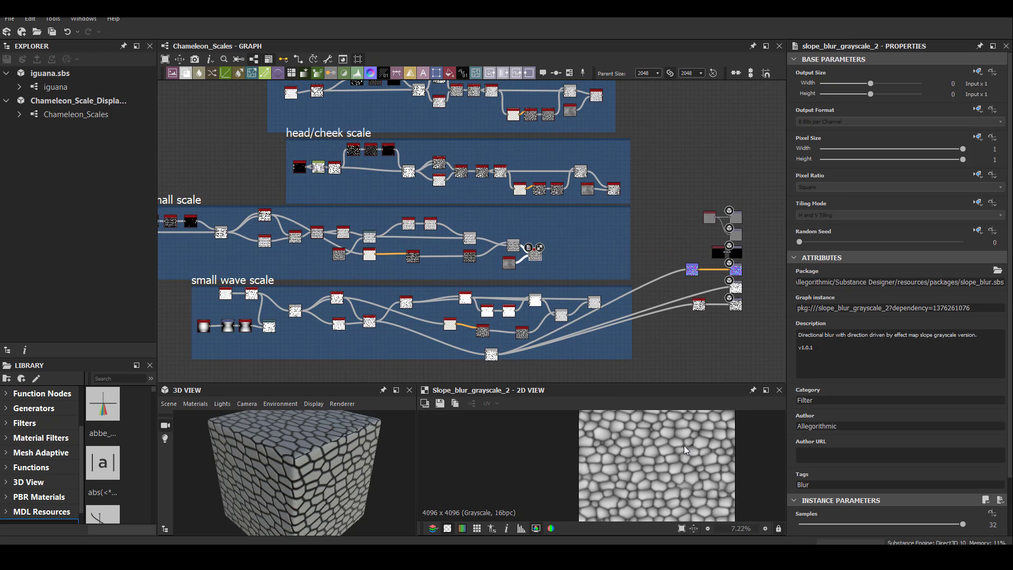
scroll(695, 454, "up", 2)
scroll(501, 287, "up", 5)
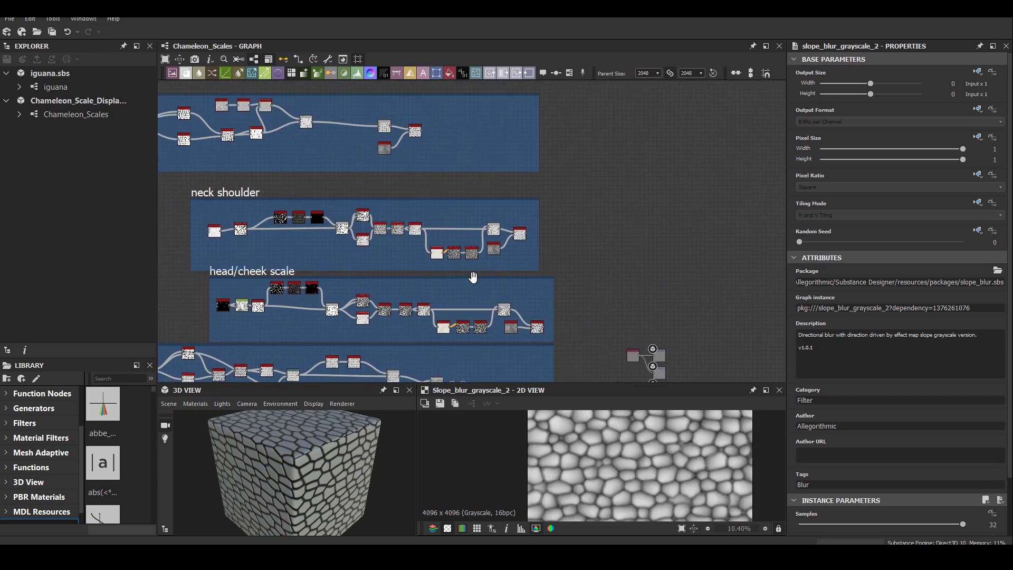
double_click(540, 267)
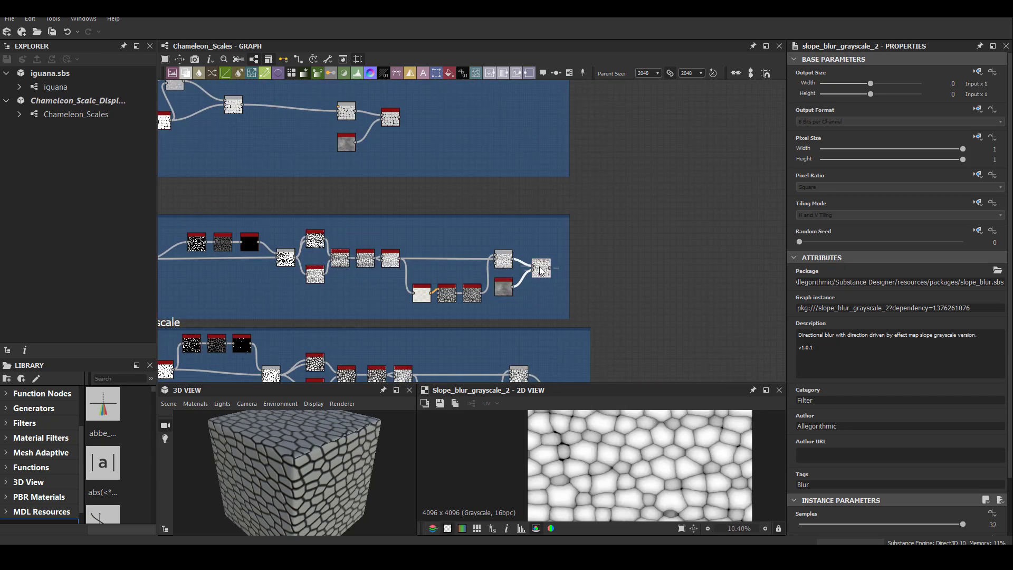
Preview the final slope blur of the close to mouth group and inspect the output node of the group titled Frame.
middle_click_drag(389, 280, 590, 331)
double_click(555, 228)
scroll(599, 299, "down", 3)
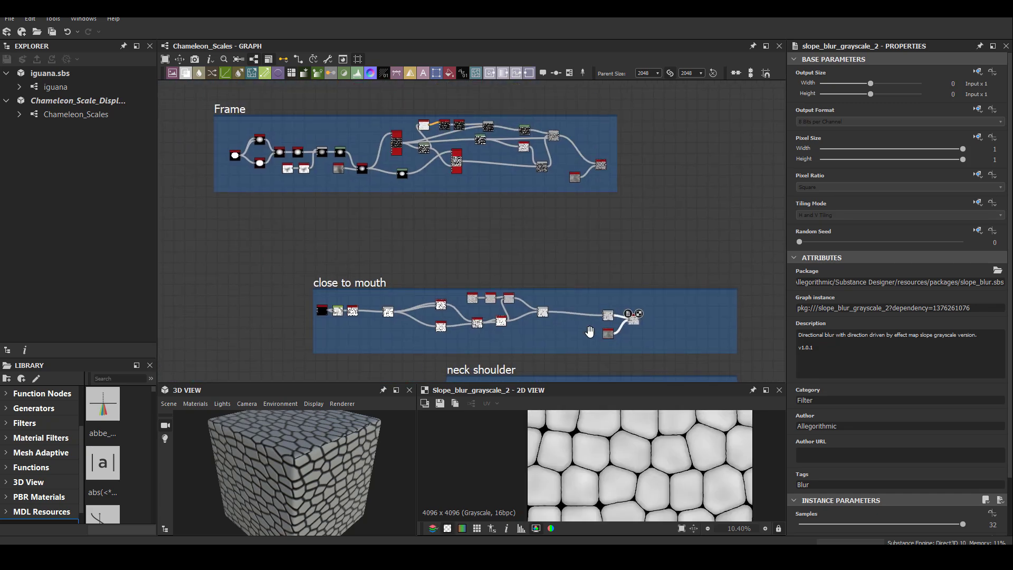
middle_click_drag(543, 162, 508, 249)
scroll(563, 253, "up", 3)
left_click(575, 245)
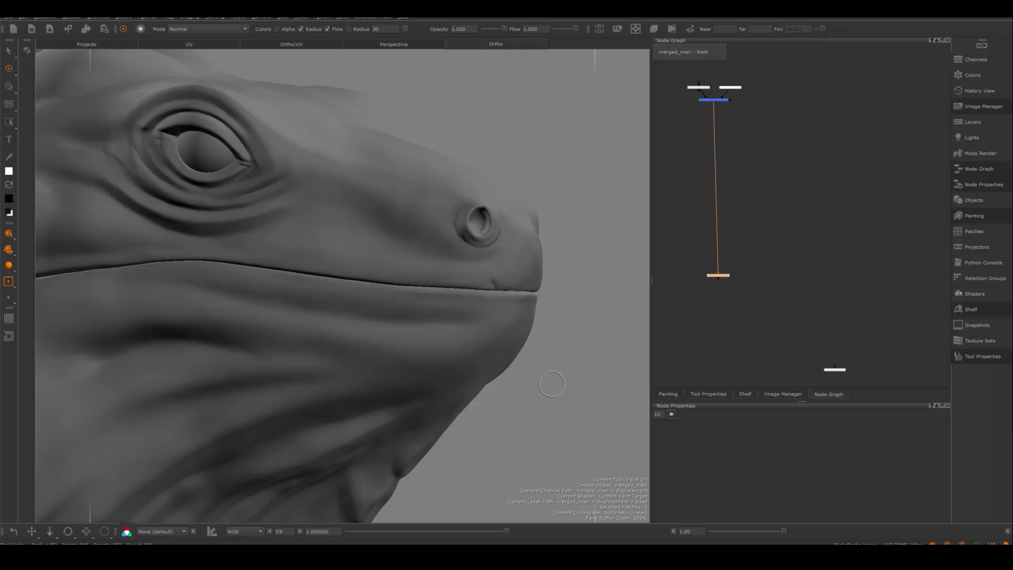
Switch to Mari and examine the iguana's head in profile, ending on a close-up of the eye, nostril and mouth line.
left_click_drag(549, 380, 455, 378)
right_click_drag(454, 379, 486, 369, "alt")
left_click_drag(486, 369, 469, 364, "alt")
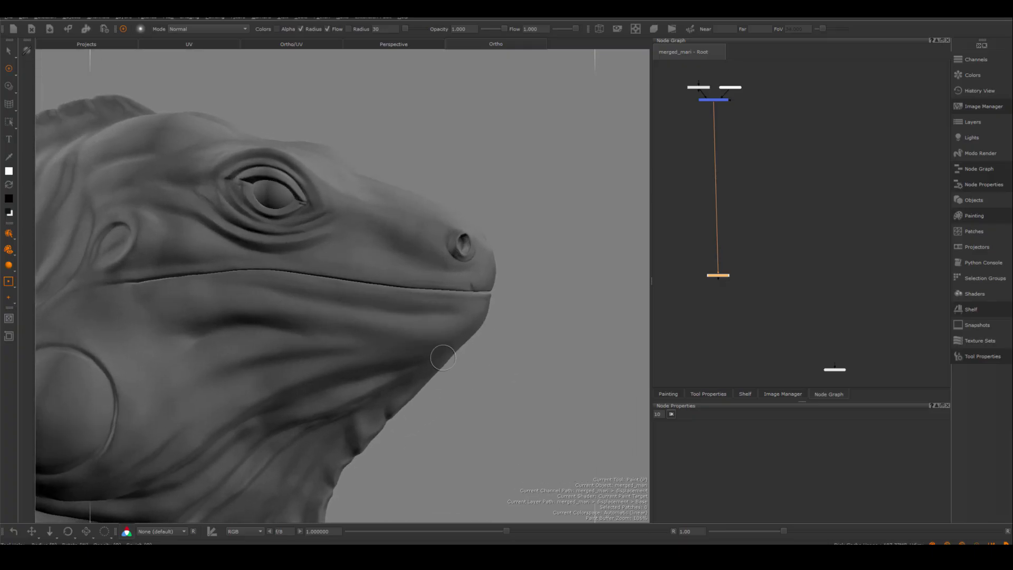
middle_click_drag(441, 357, 451, 369, "alt")
right_click_drag(451, 369, 515, 343, "alt")
middle_click_drag(514, 343, 520, 346, "alt")
left_click_drag(521, 345, 494, 364, "alt")
mouse_move(493, 364)
right_mouse_down("alt")
mouse_move(531, 375)
mouse_move(504, 364)
right_mouse_up("alt")
middle_click_drag(504, 365, 498, 380, "alt")
Insert a Merge node into the connection below the Base node and rename it near mouth.
left_click(752, 193)
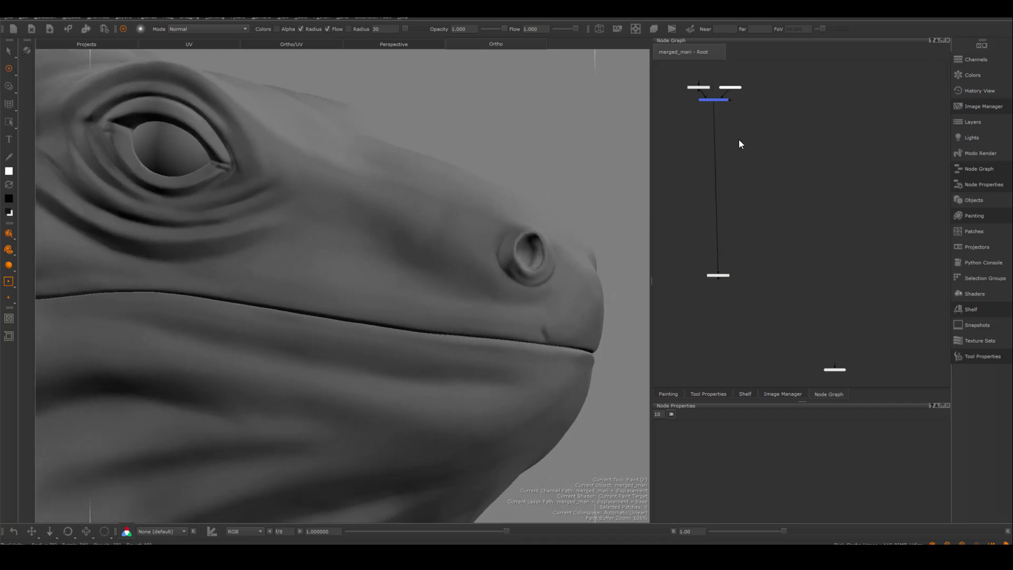
scroll(739, 139, "up", 3)
middle_click_drag(741, 148, 801, 211)
scroll(802, 224, "up", 2)
key("m")
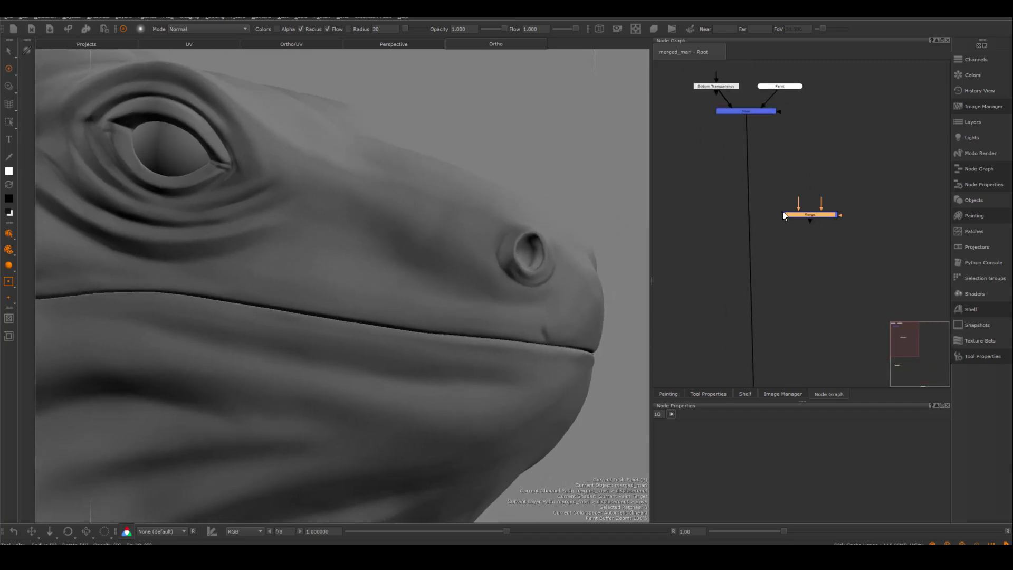
left_click_drag(819, 215, 758, 209)
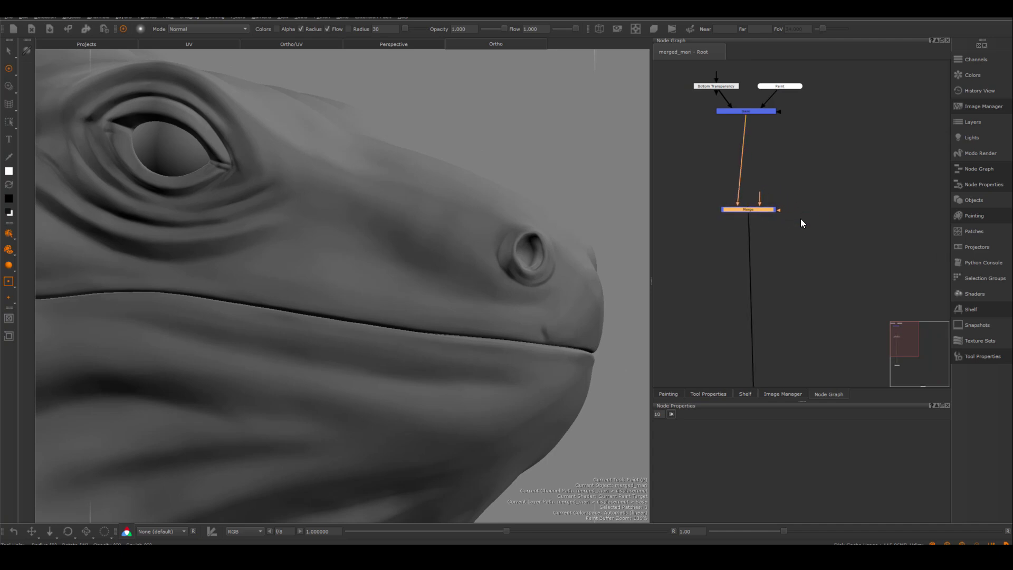
scroll(791, 212, "up", 2)
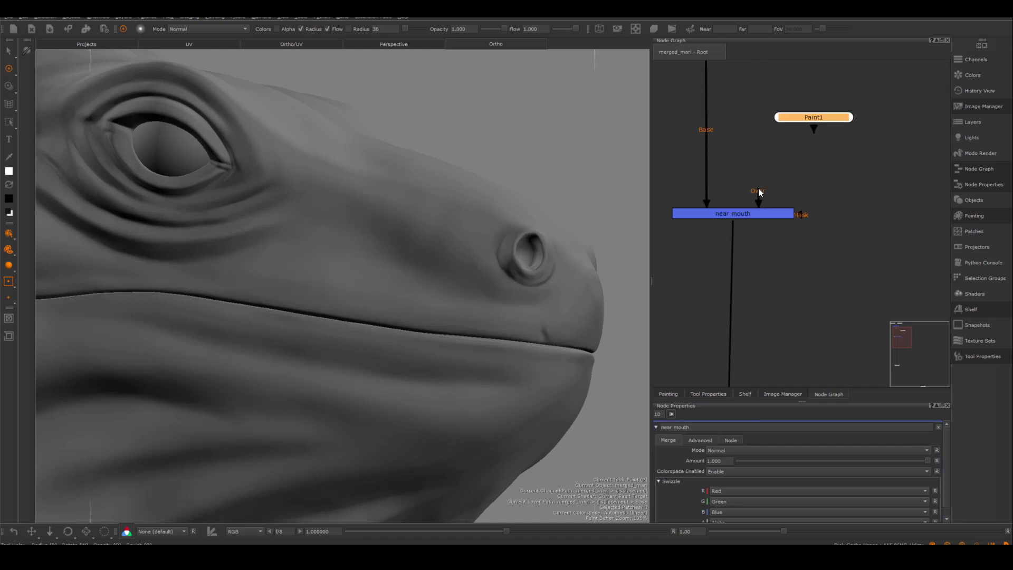
Connect the Paint1 node to the Over input of near mouth, tidy the node layout and make Paint1 the selected node.
left_click_drag(760, 193, 800, 117)
scroll(847, 127, "down", 2)
middle_click_drag(846, 127, 807, 205)
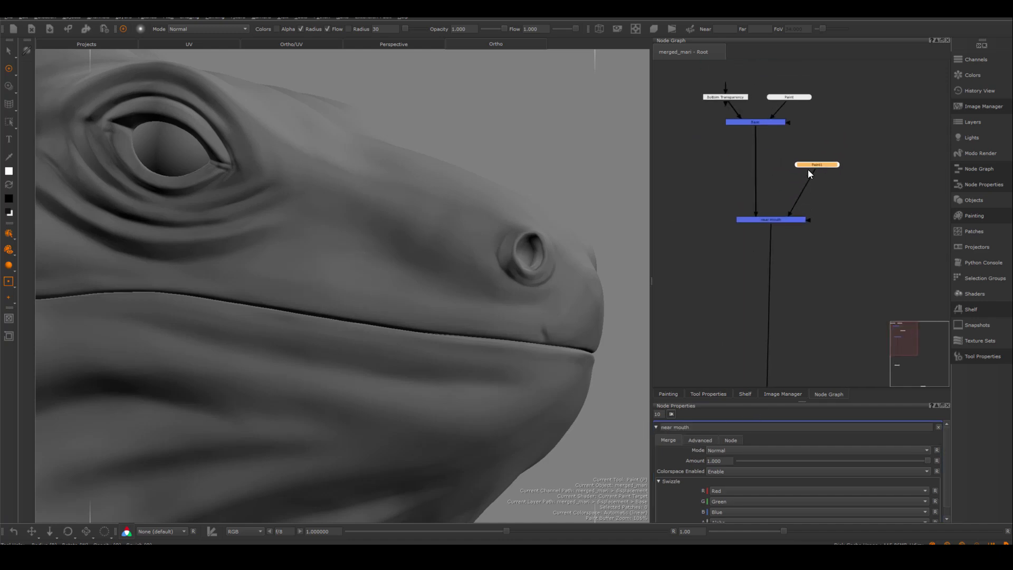
mouse_move(793, 224)
left_mouse_down()
mouse_move(776, 179)
mouse_move(785, 166)
left_mouse_up()
middle_click_drag(784, 163, 814, 220)
scroll(814, 219, "up", 4)
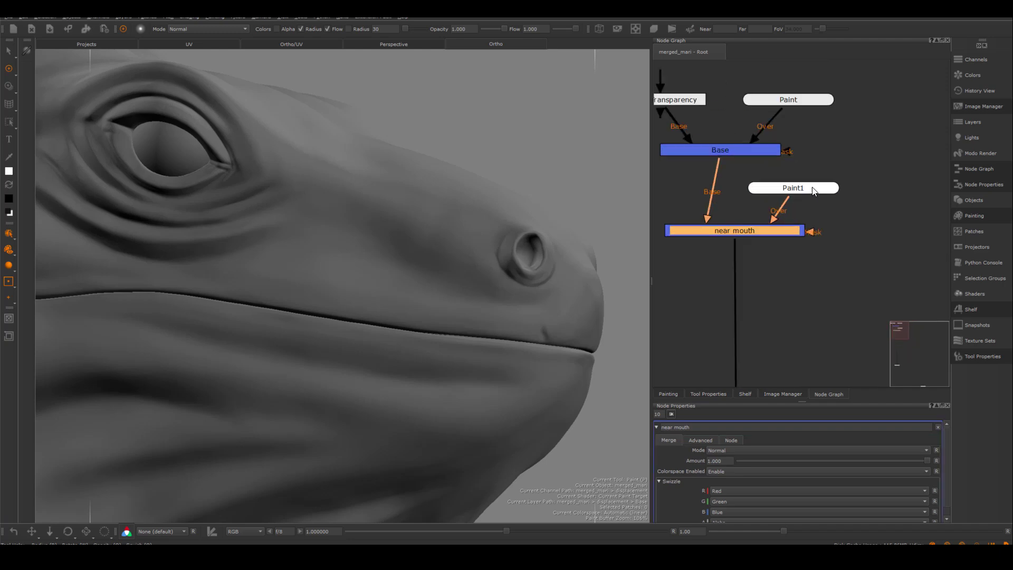
left_click(811, 188)
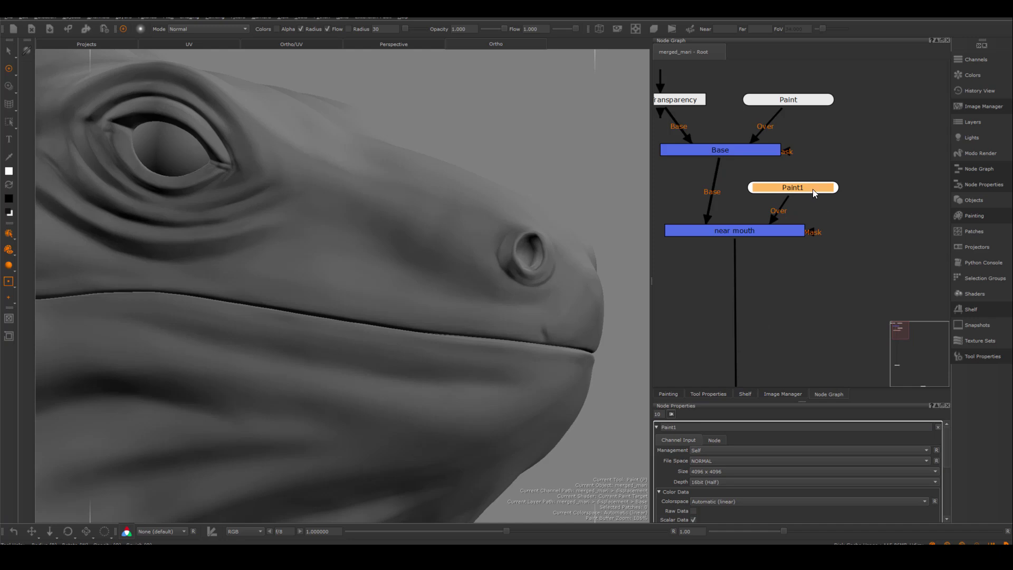
left_click_drag(812, 189, 812, 187)
Preview the nearmouth.jpg and lowerface.jpg scale images in the displacement image set.
left_click(785, 393)
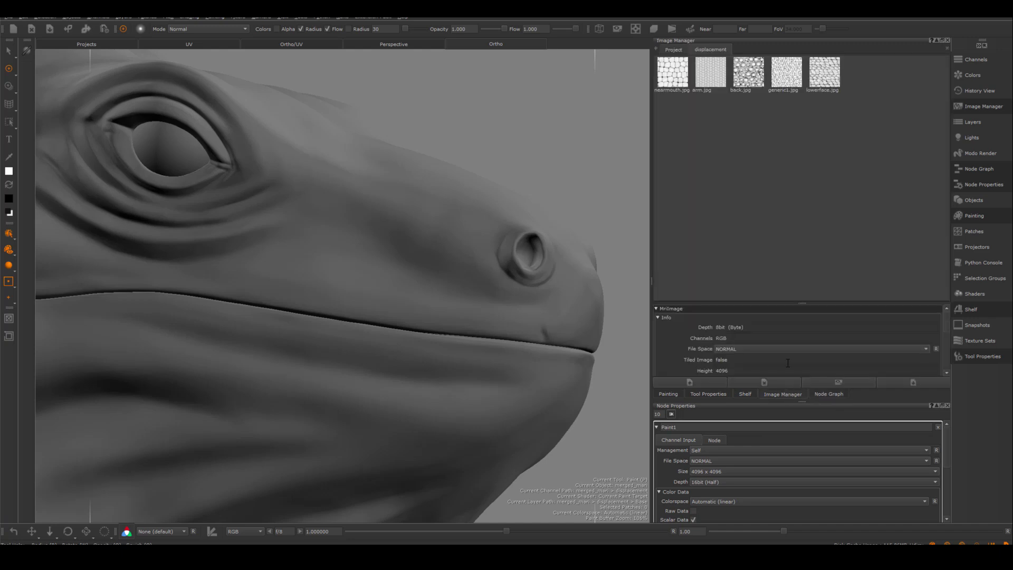
double_click(673, 72)
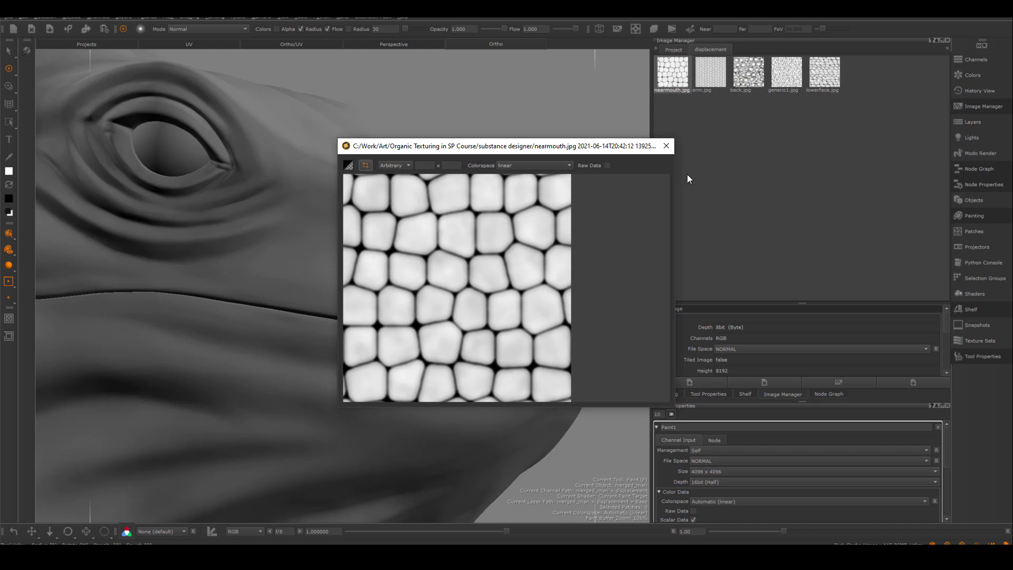
left_click(666, 146)
left_click(831, 68)
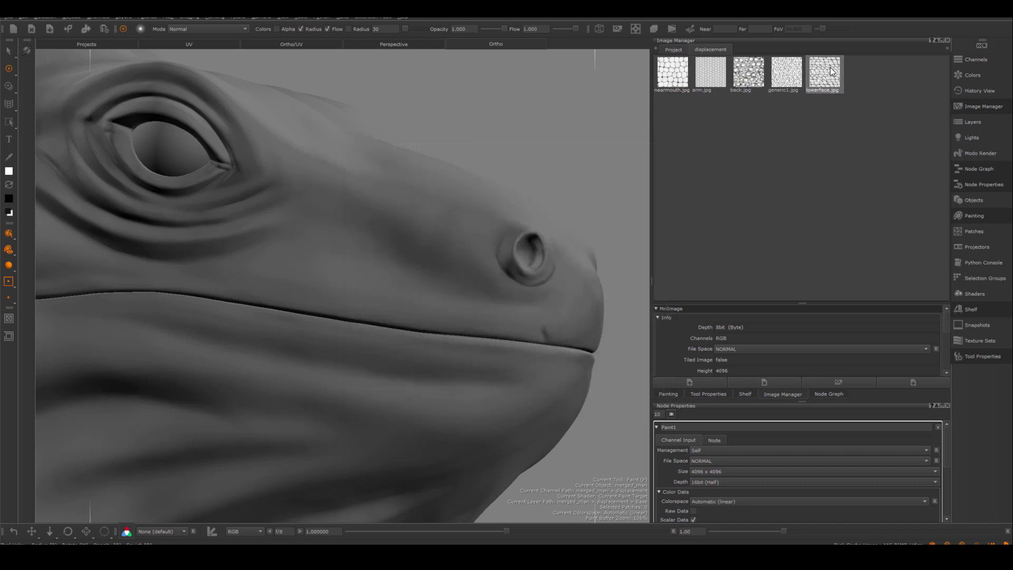
double_click(814, 78)
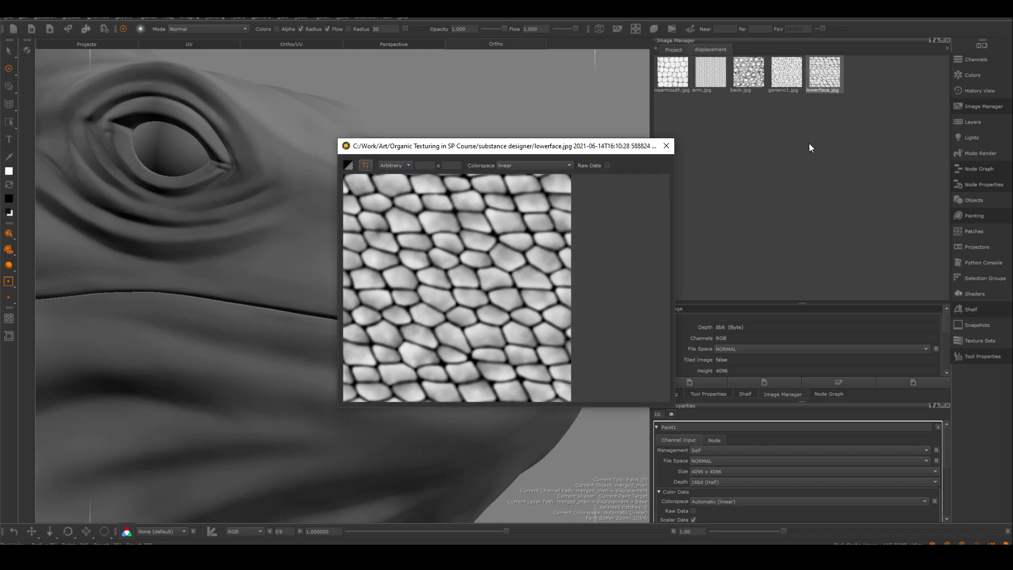
left_click(666, 146)
Load nearmouth.jpg into the Paint Through tool and fit the scale pattern over the snout and mouth line.
key("u")
left_click(676, 72)
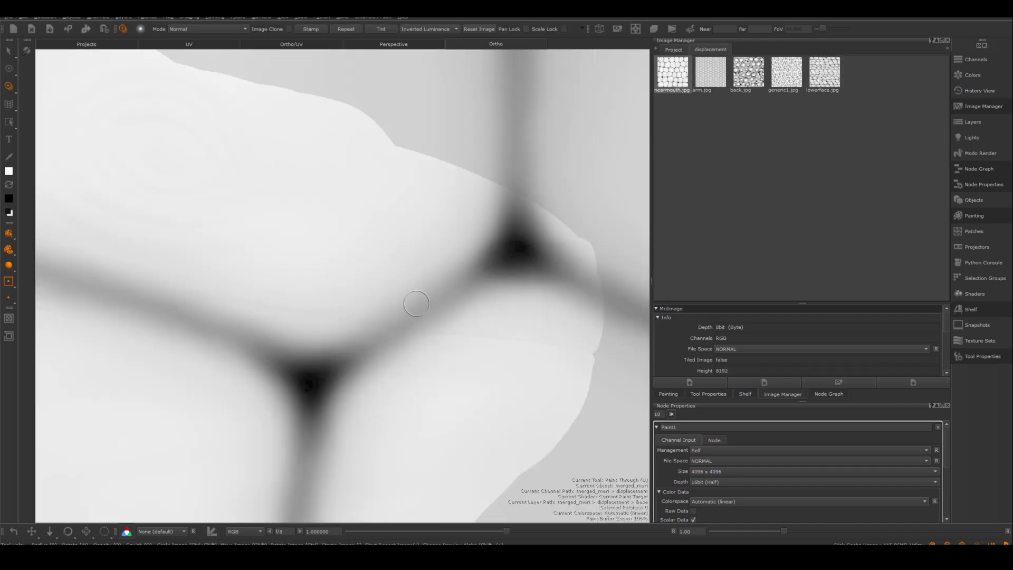
mouse_move(419, 317)
left_mouse_down("alt")
mouse_move(419, 326)
mouse_move(480, 354)
left_mouse_up("alt")
right_click_drag(480, 355, 487, 303, "alt")
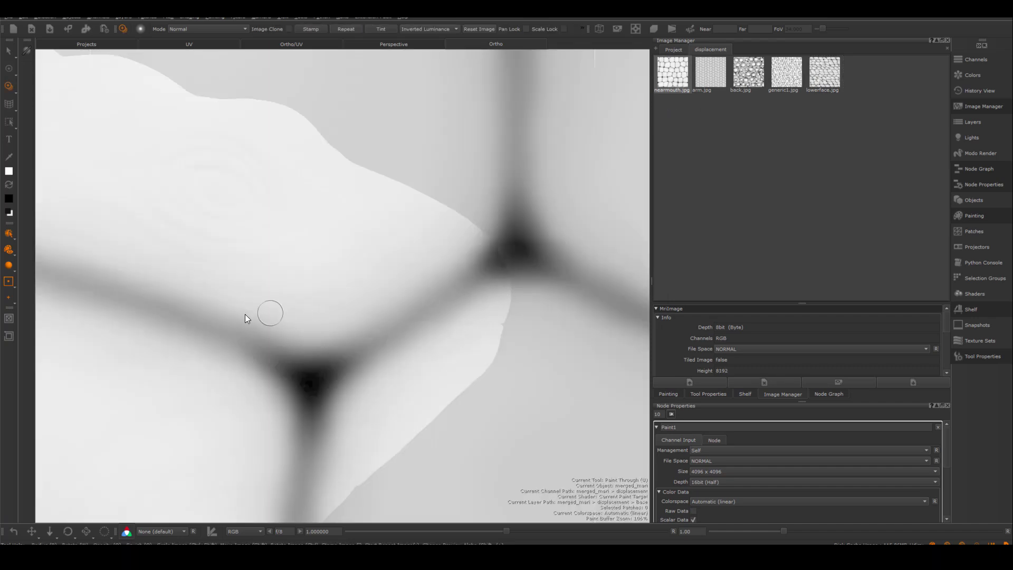
mouse_move(244, 314)
left_mouse_down("ctrl+shift")
mouse_move(412, 335)
mouse_move(84, 285)
mouse_move(277, 285)
mouse_move(441, 310)
left_mouse_up("ctrl+shift")
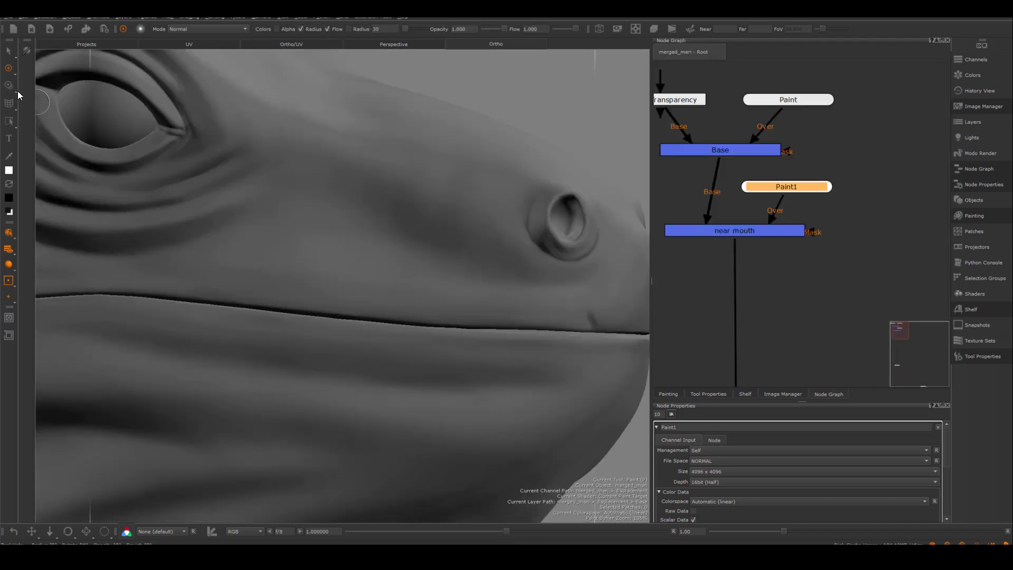
left_click(9, 86)
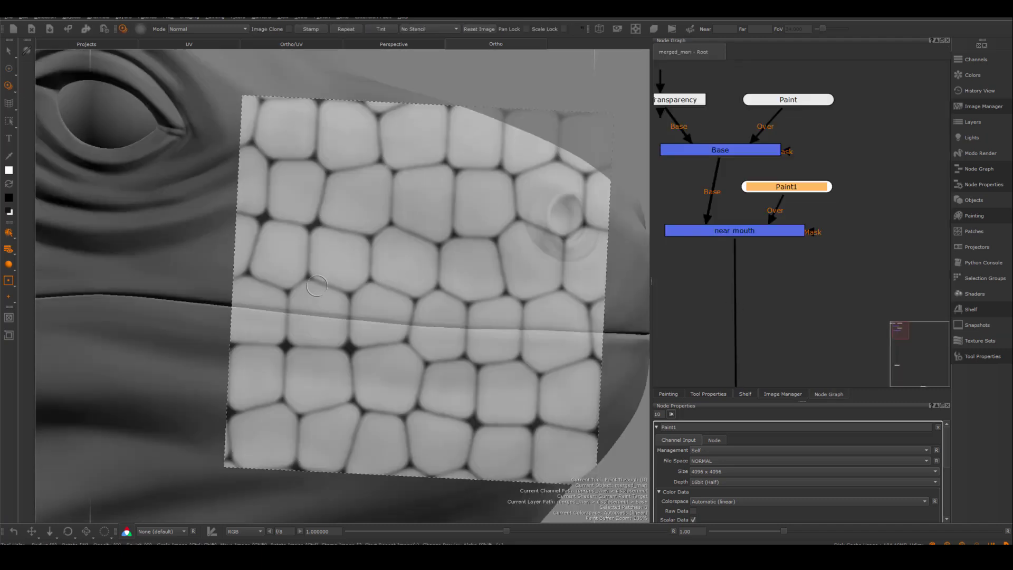
Paint a row of scales along the upper lip through the nearmouth.jpg image, extending it back toward the eye.
mouse_move(309, 300)
left_mouse_down()
mouse_move(285, 299)
mouse_move(579, 318)
mouse_move(528, 304)
mouse_move(568, 304)
mouse_move(545, 321)
mouse_move(562, 300)
mouse_move(477, 309)
mouse_move(380, 297)
mouse_move(408, 306)
left_mouse_up()
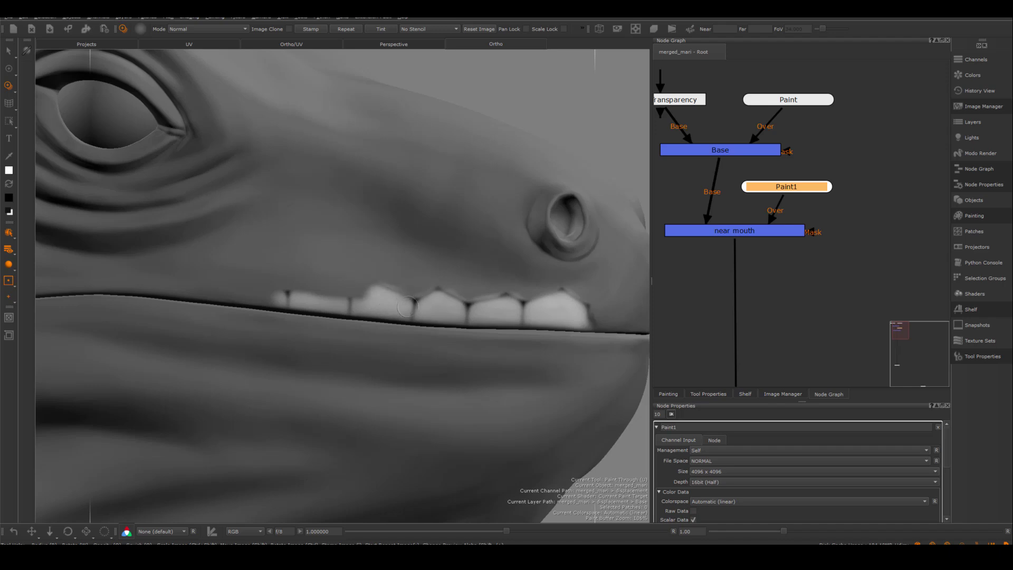
mouse_move(311, 290)
left_mouse_down()
mouse_move(333, 292)
mouse_move(319, 291)
left_mouse_up()
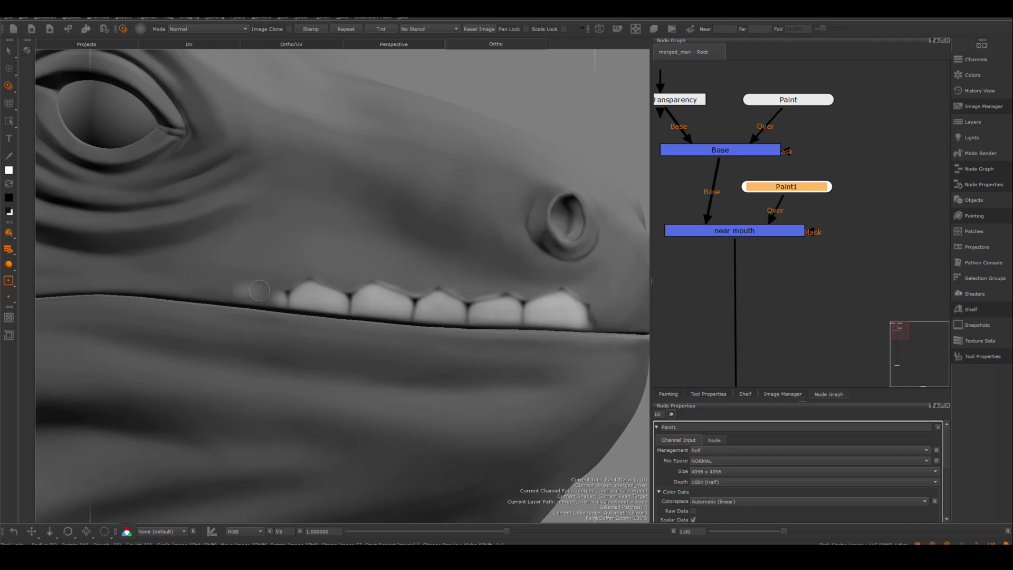
mouse_move(248, 288)
left_mouse_down()
mouse_move(261, 296)
mouse_move(254, 289)
left_mouse_up()
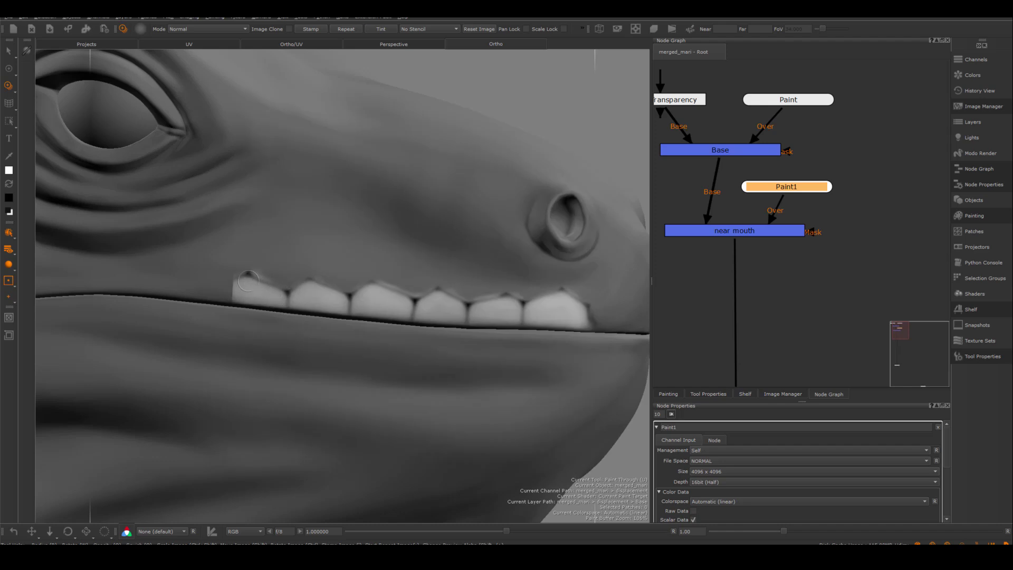
left_click_drag(343, 292, 361, 291)
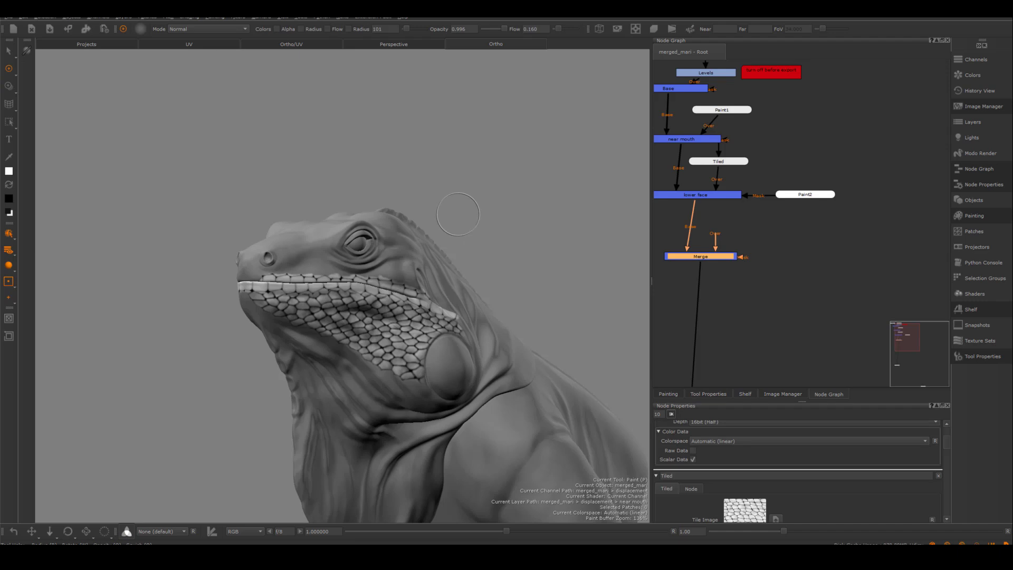
middle_click_drag(369, 285, 396, 288)
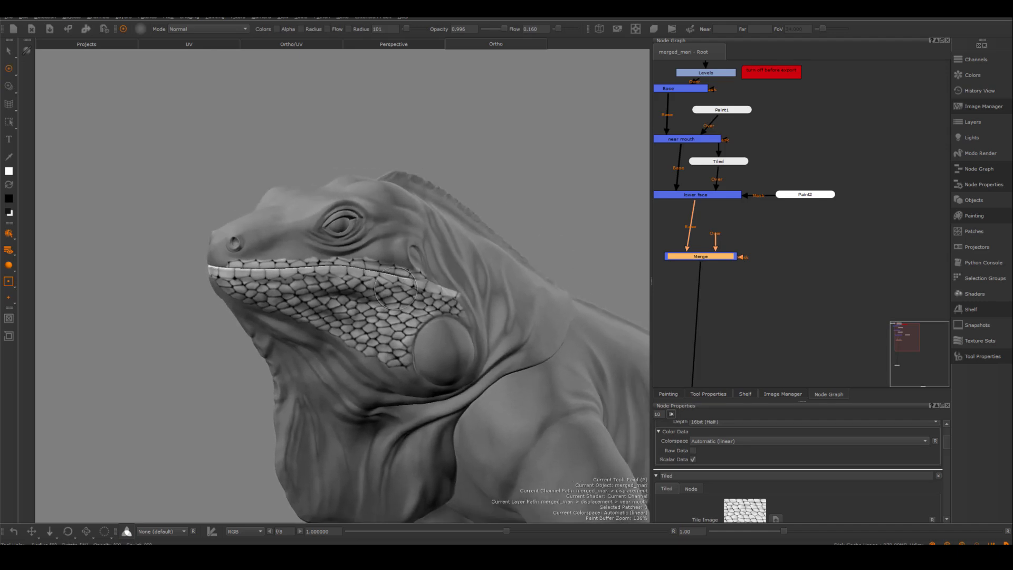
Rename the selected Merge node below the existing lower face node as lower face.
scroll(396, 288, "up", 4)
scroll(470, 275, "down", 2)
double_click(722, 258)
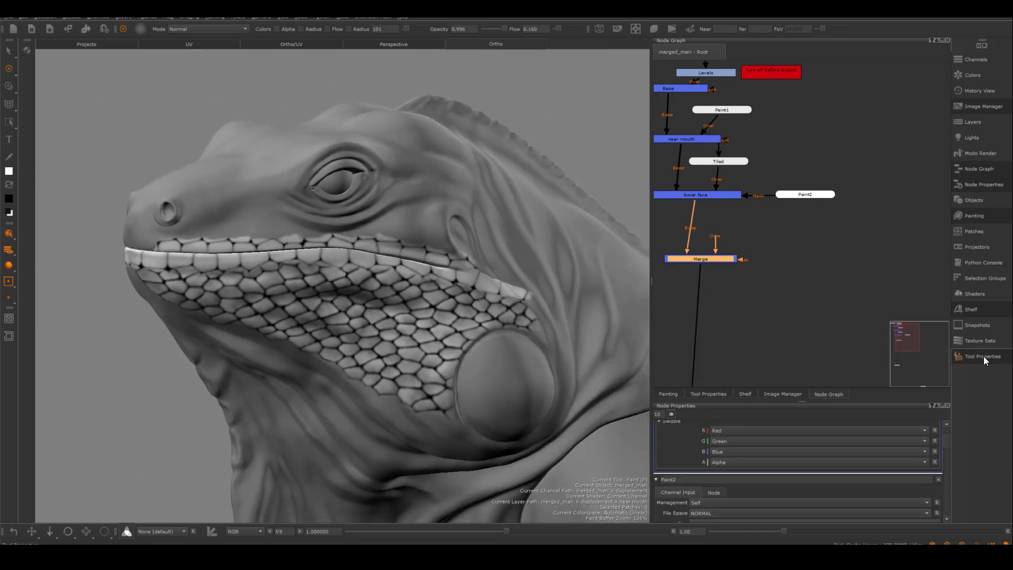
scroll(844, 454, "up", 3)
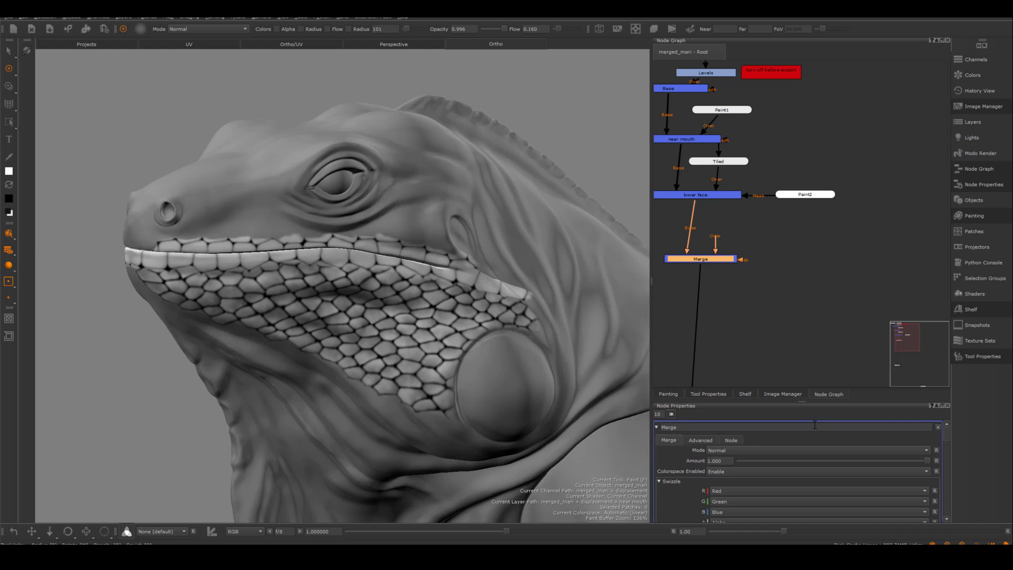
double_click(714, 426)
key("Return")
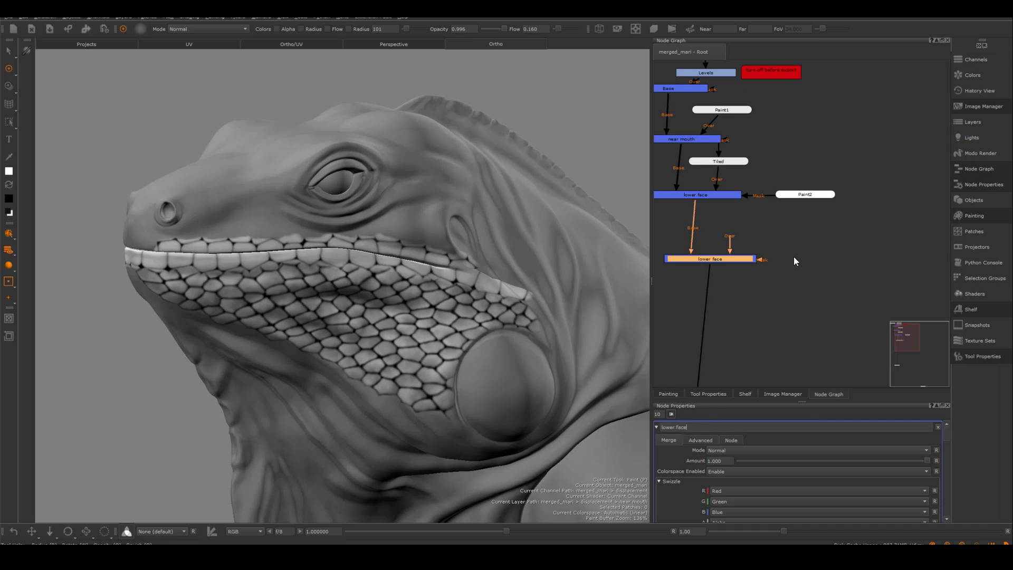
Add a new Tiled node and connect it to the Over input of the second lower face merge node.
left_click(793, 255)
key("Tab")
type("til")
left_click(829, 273)
left_click_drag(731, 239, 817, 258)
left_click_drag(816, 258, 761, 223)
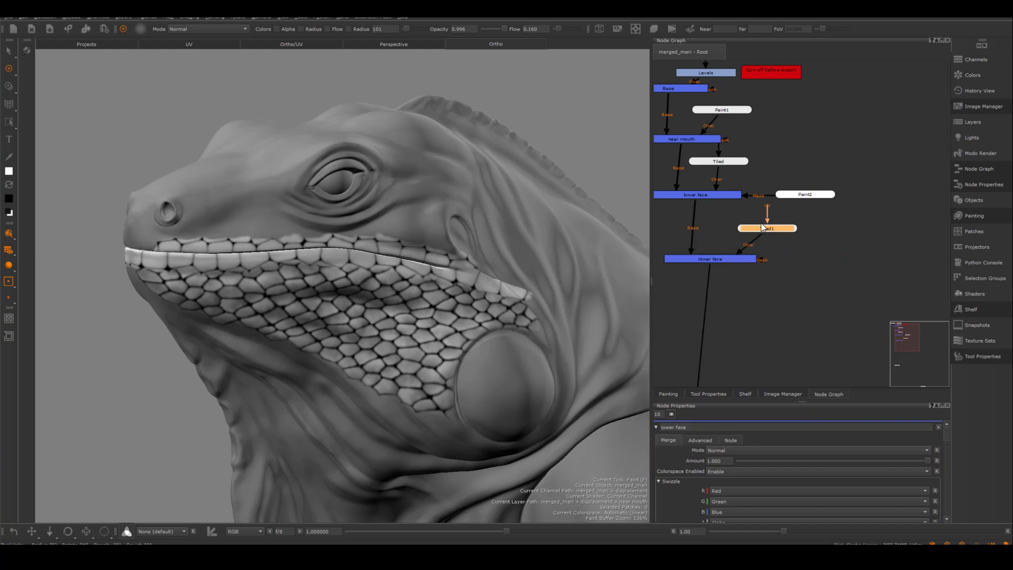
Assign the lowerface_curv image from the displacement image set as the new Tiled node's tile image.
double_click(758, 221)
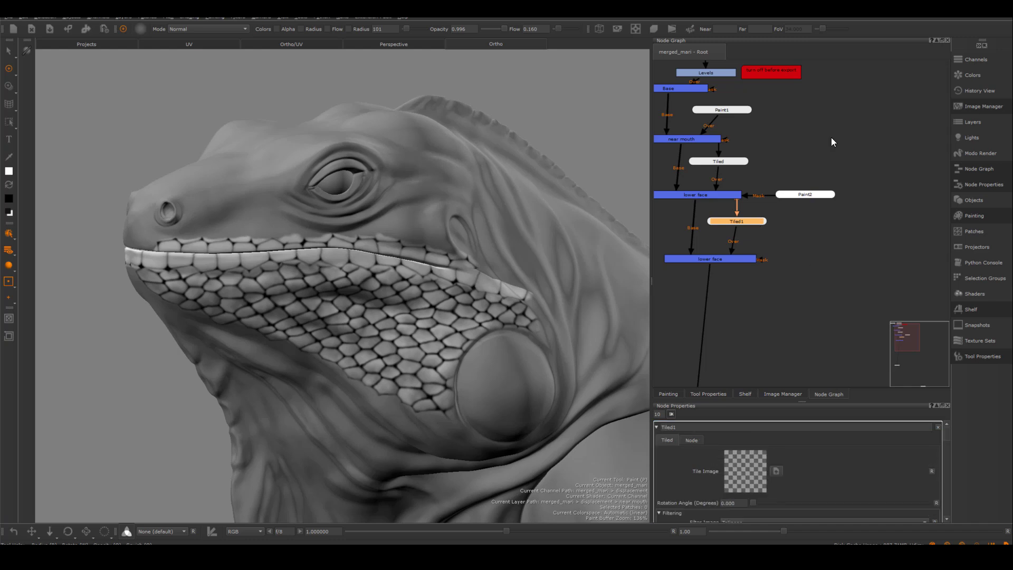
left_click(783, 394)
left_click_drag(863, 72, 745, 472)
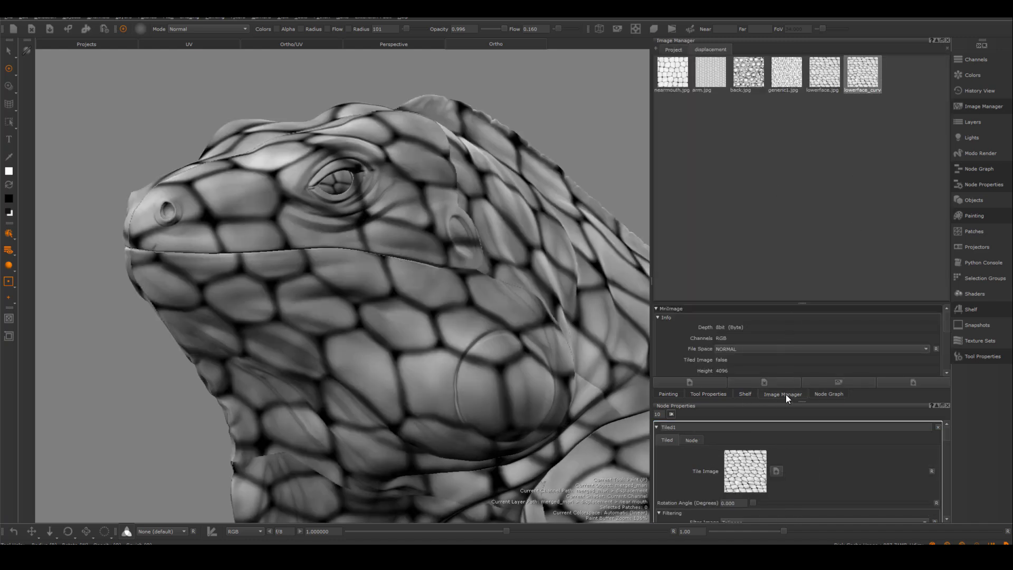
Set the new Tiled node's U Repeat and V Repeat to 4, matching the first Tiled node.
left_click(816, 396)
double_click(718, 161)
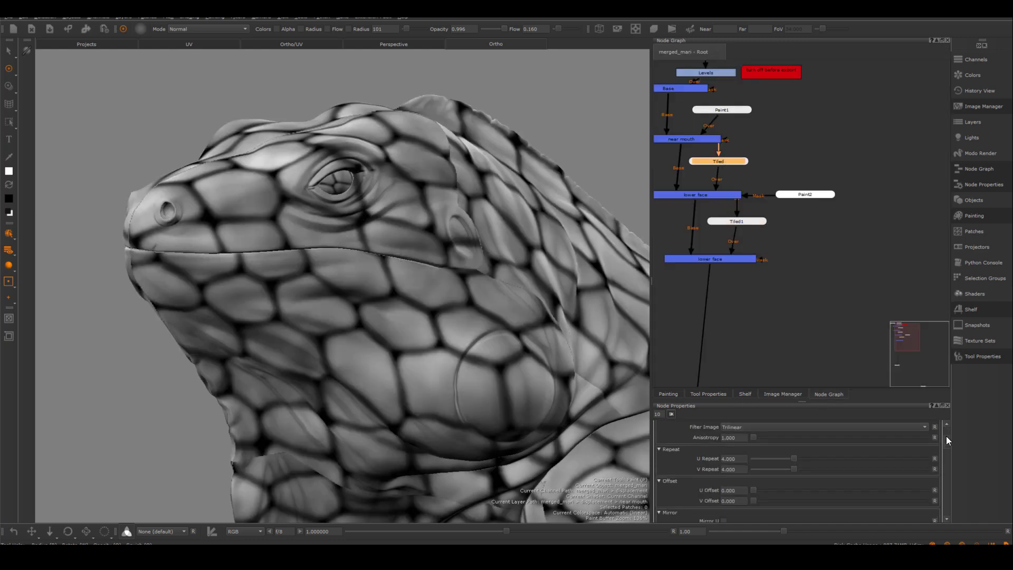
double_click(755, 221)
scroll(743, 448, "down", 5)
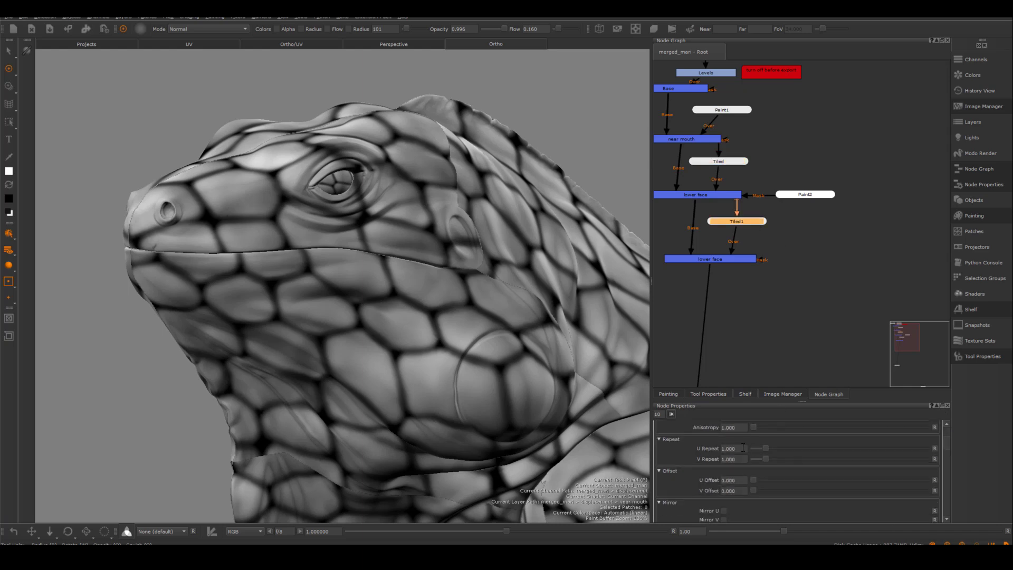
type("4")
key("Tab")
type("4")
key("Return")
left_click_drag(110, 362, 244, 346, "alt")
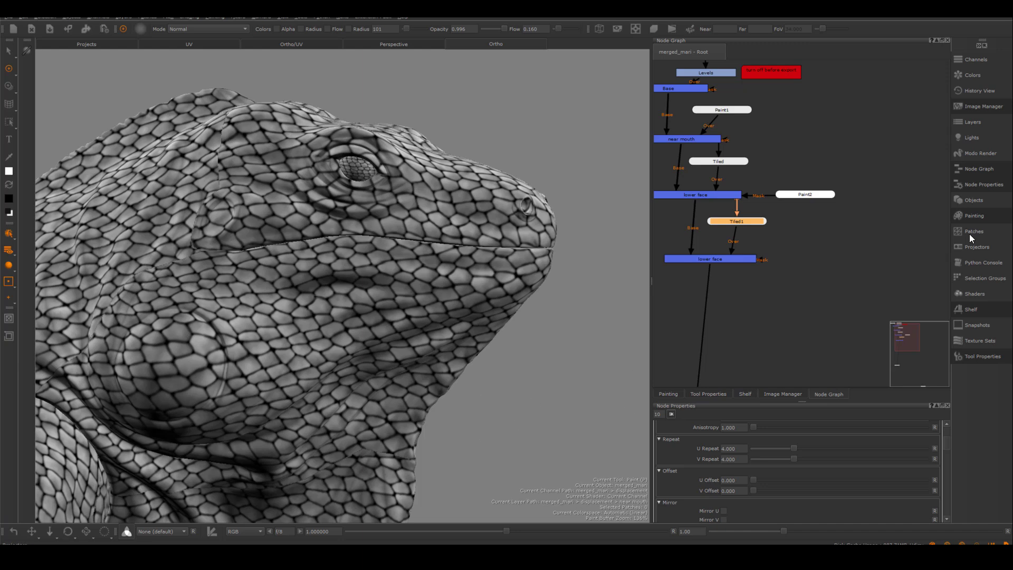
Increase the rotation angle of the new Tiled node's scale pattern.
scroll(918, 452, "up", 5)
scroll(885, 455, "down", 3)
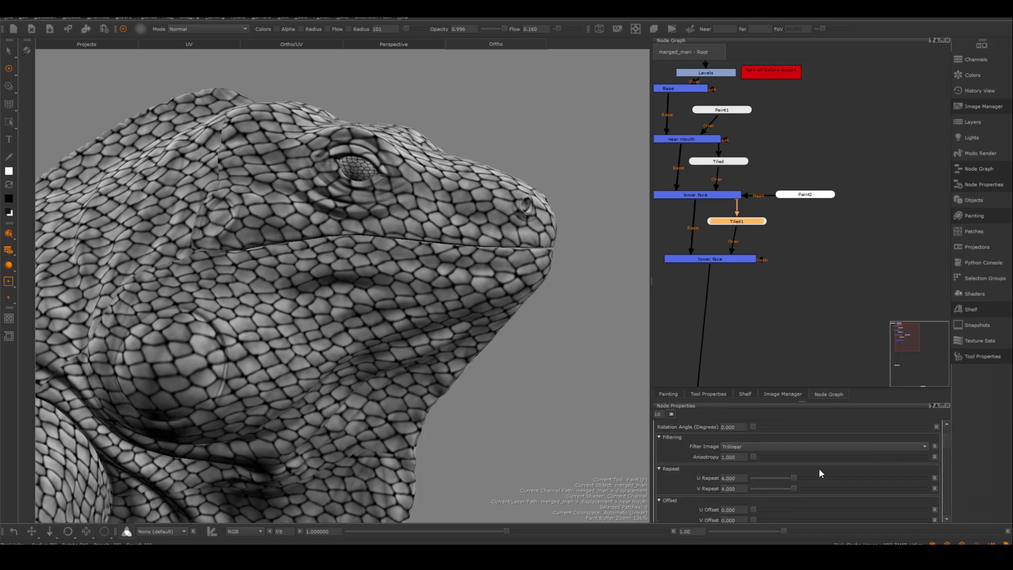
left_click_drag(753, 427, 793, 427)
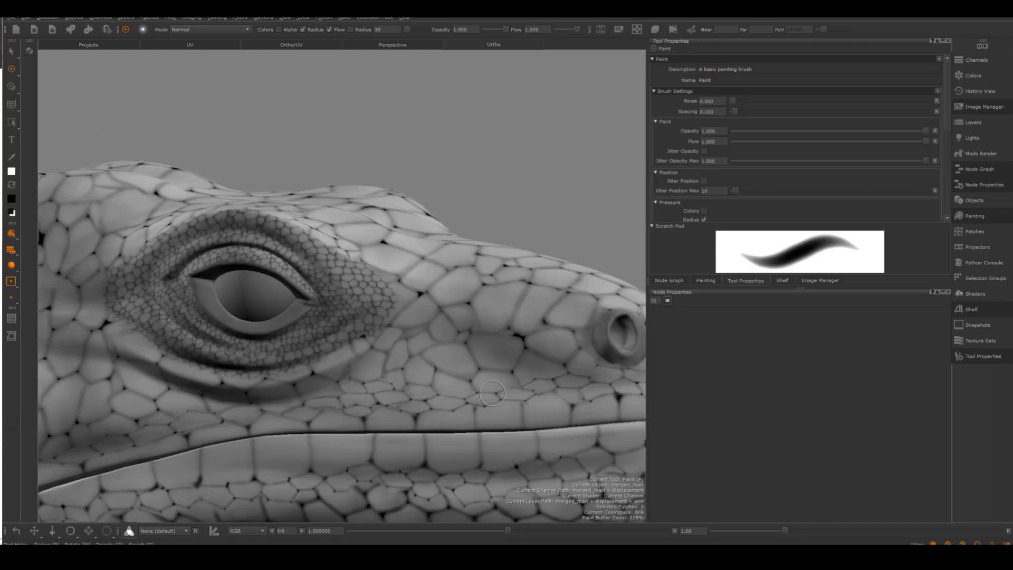
Examine the painted scale displacement around the eye, head, neck, shoulder and arm from several distances and angles.
mouse_move(492, 393)
right_mouse_down("alt")
mouse_move(378, 385)
mouse_move(425, 335)
mouse_move(419, 387)
right_mouse_up("alt")
middle_click_drag(419, 387, 452, 356, "alt")
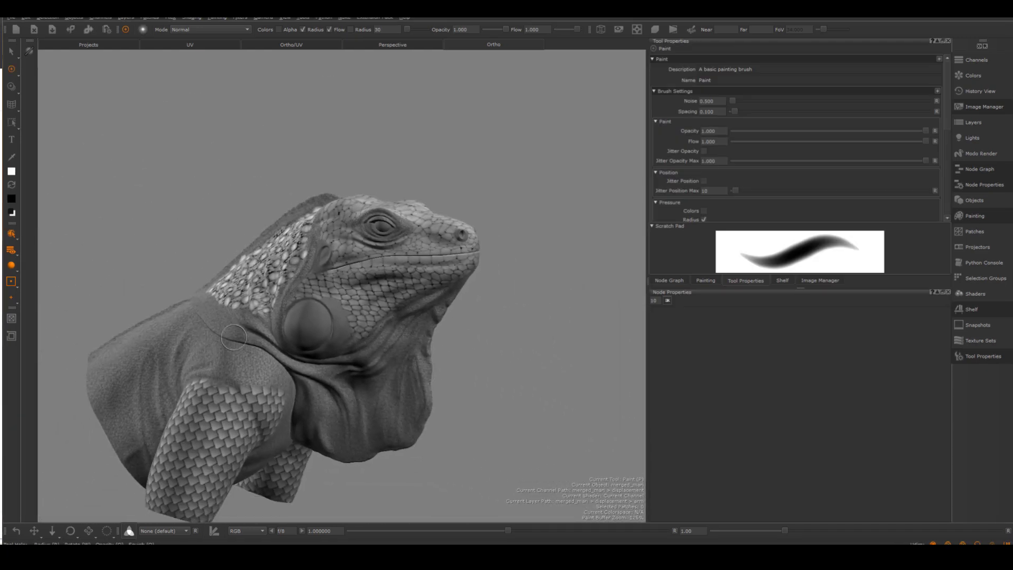
left_click(9, 267)
left_click(35, 265)
mouse_move(454, 353)
left_mouse_down("alt")
mouse_move(287, 370)
mouse_move(349, 338)
left_mouse_up("alt")
middle_click_drag(348, 337, 267, 371, "alt")
right_click_drag(267, 371, 322, 367, "alt")
mouse_move(321, 367)
left_mouse_down("alt")
mouse_move(309, 366)
mouse_move(355, 379)
mouse_move(347, 370)
mouse_move(348, 385)
mouse_move(203, 377)
mouse_move(296, 377)
mouse_move(290, 399)
left_mouse_up("alt")
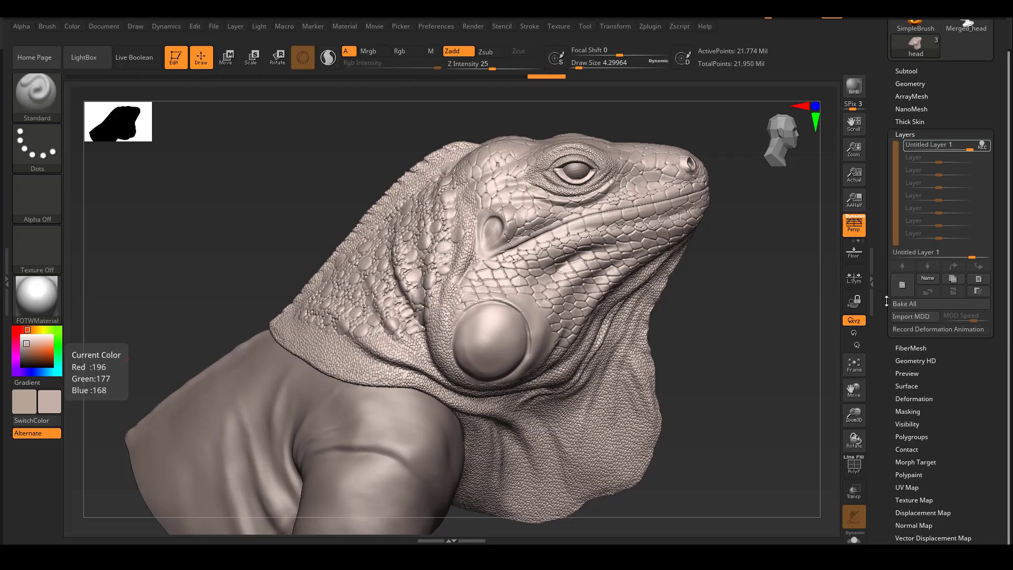
Switch to ZBrush, select the shoulder subtool and subdivide it up to subdivision level 6.
left_click(905, 221)
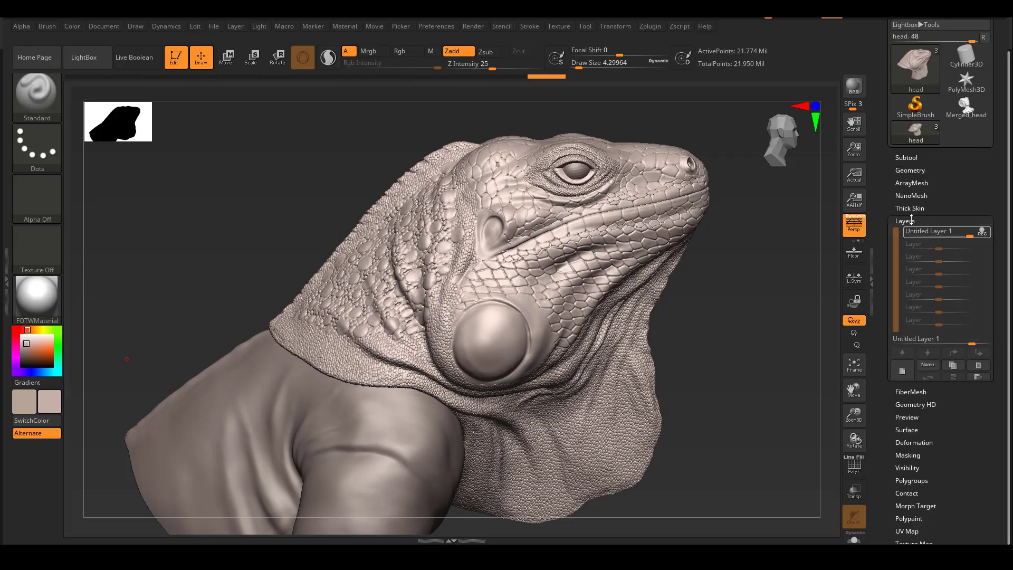
left_click(911, 221)
left_click(908, 158)
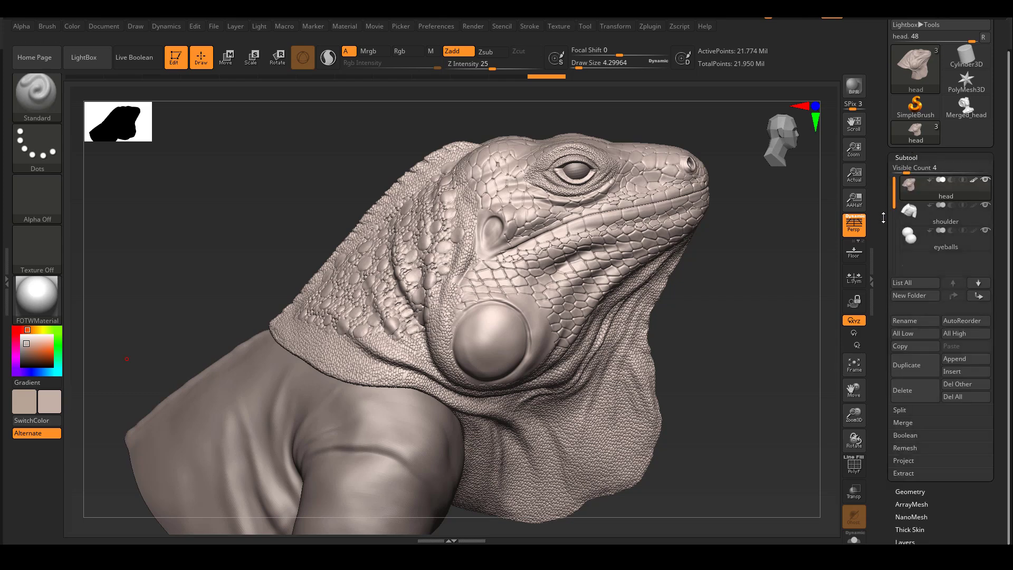
left_click(976, 228)
left_click_drag(880, 351, 878, 278)
left_click(908, 321)
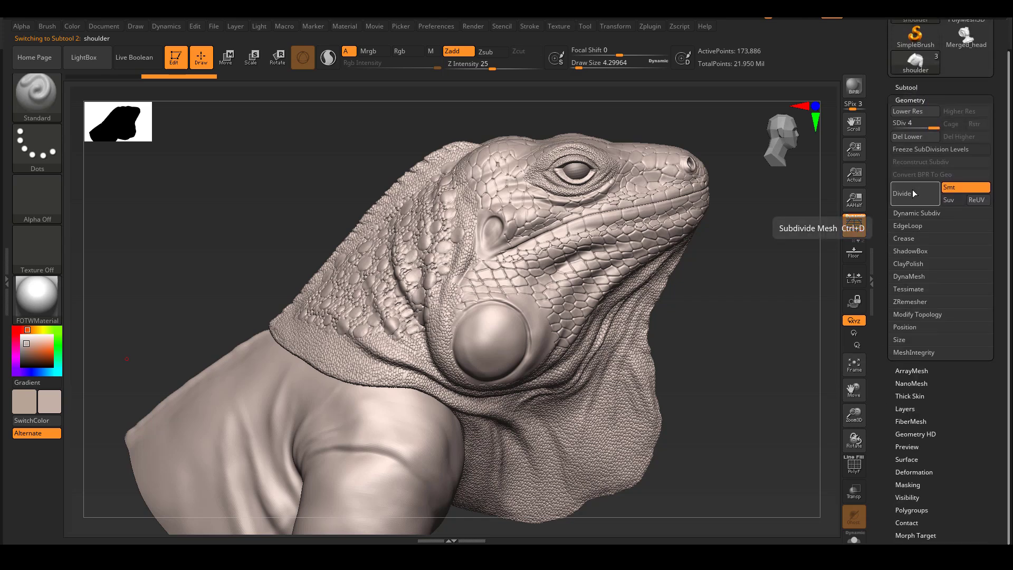
left_click(914, 191)
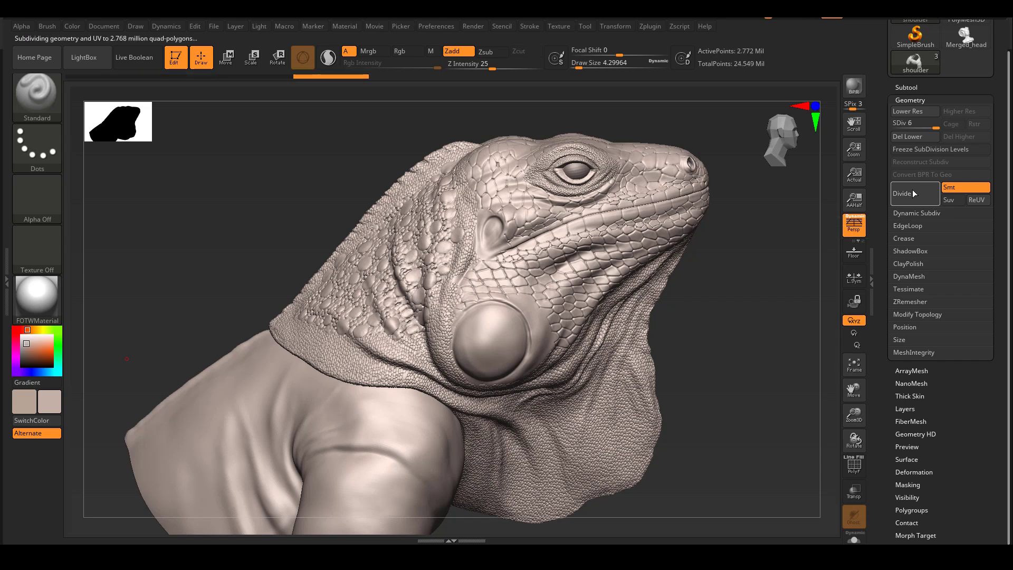
Create a new texture in the shoulder subtool's Texture Map settings.
scroll(891, 306, "down", 5)
left_click(912, 341)
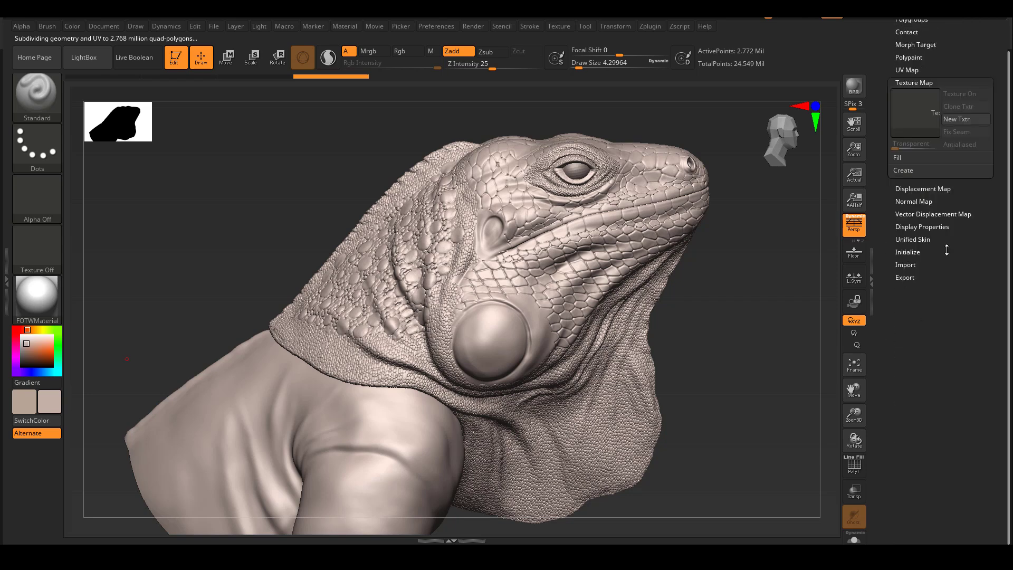
left_click(958, 120)
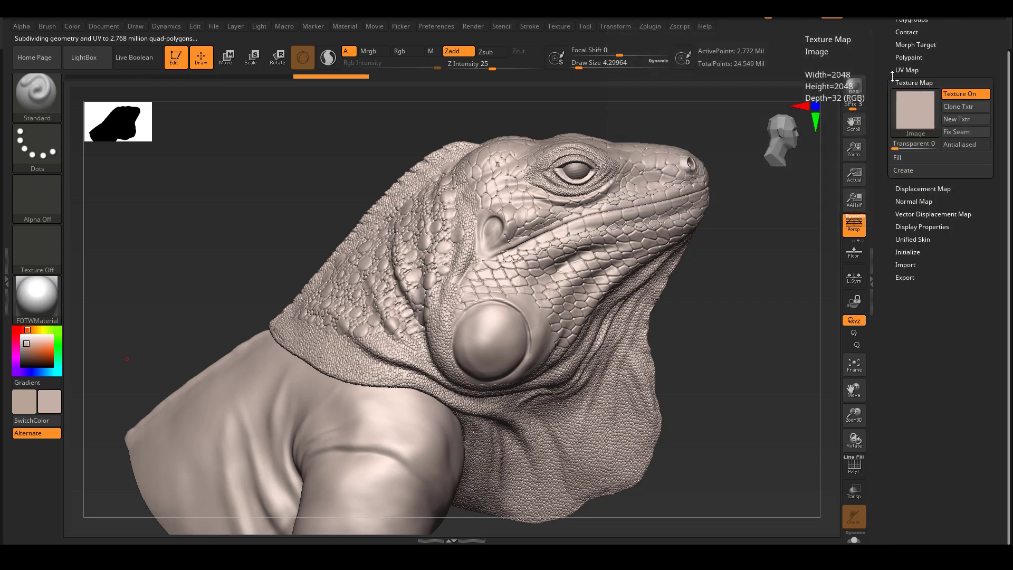
Set up a recording layer on the shoulder subtool and open the image selection for its displacement map.
left_click(927, 189)
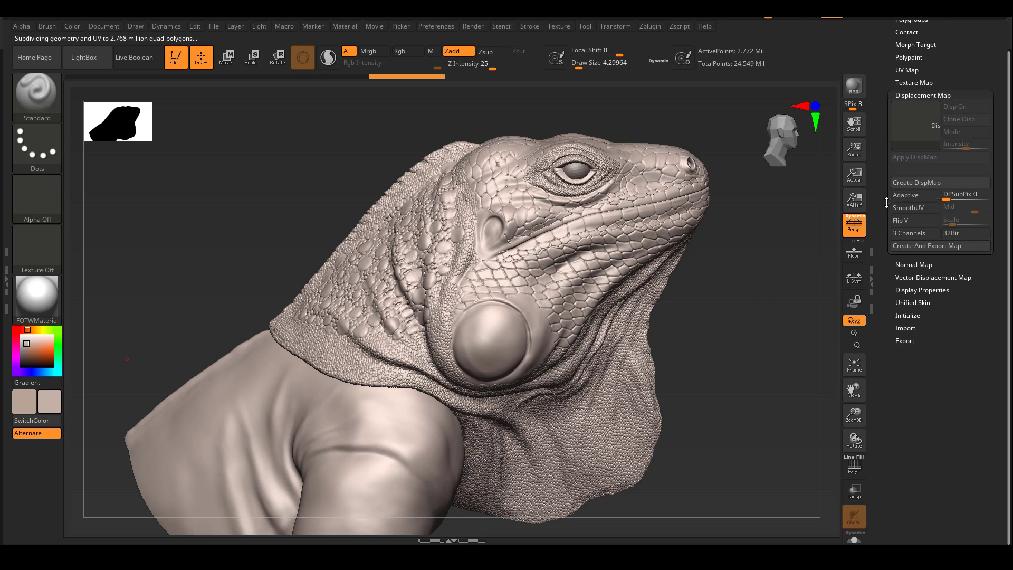
left_click_drag(887, 202, 887, 401)
left_click(912, 120)
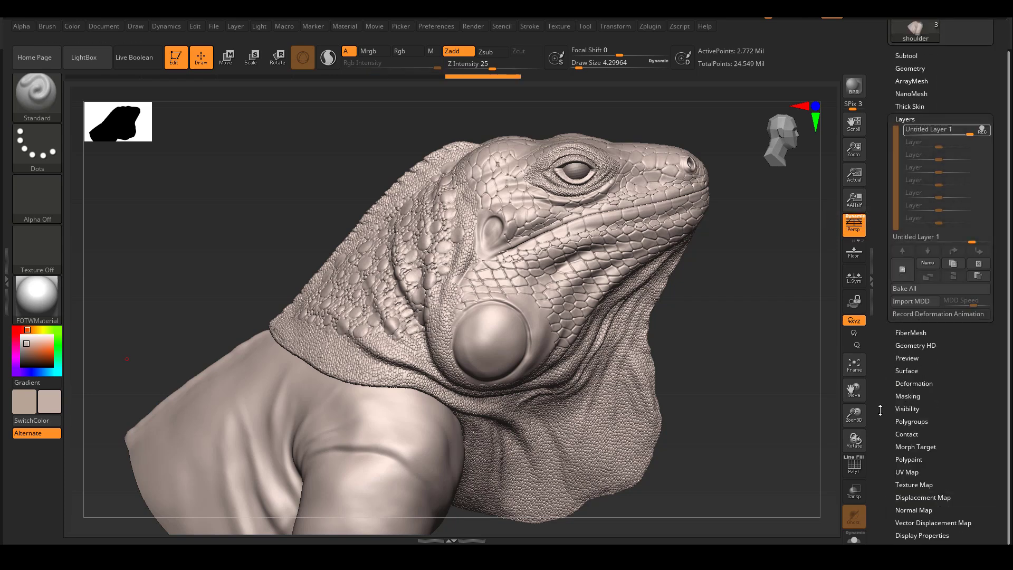
left_click_drag(880, 410, 888, 328)
left_click(918, 320)
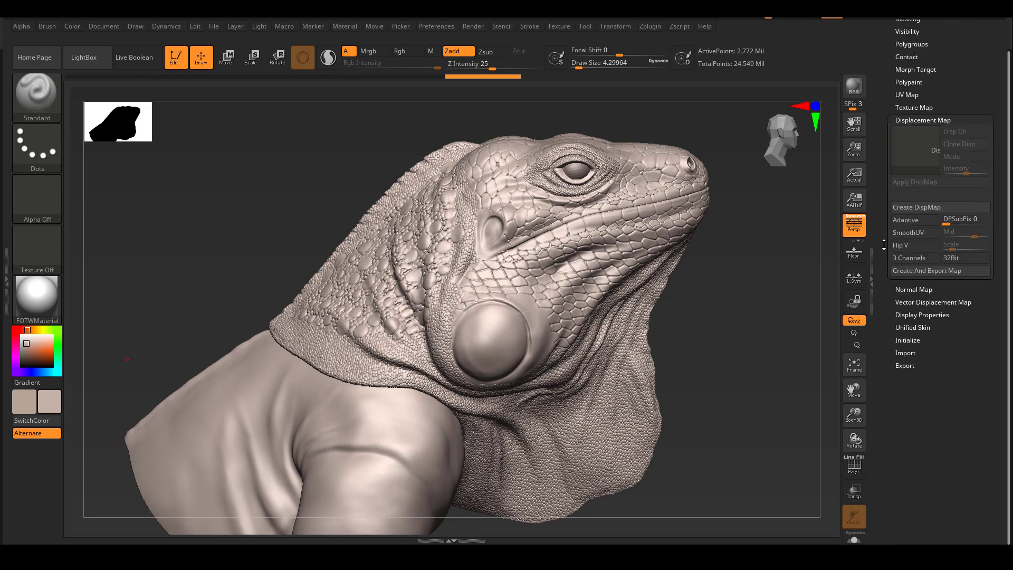
left_click(923, 156)
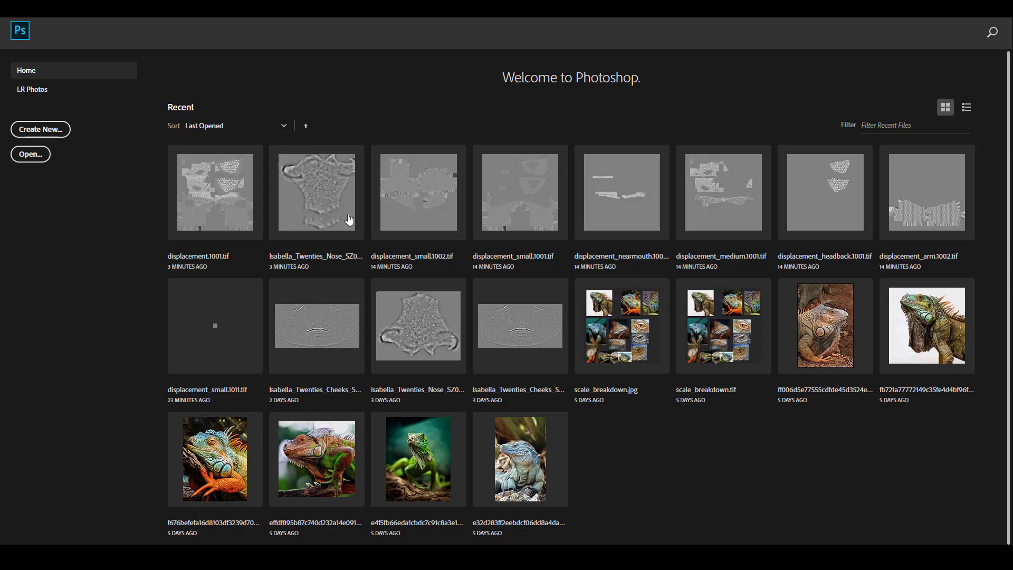
Switch to Photoshop, open the recent Twenties_Nose_SZ062613 grayscale PSD and float its window at 12.5% zoom.
left_click(350, 219)
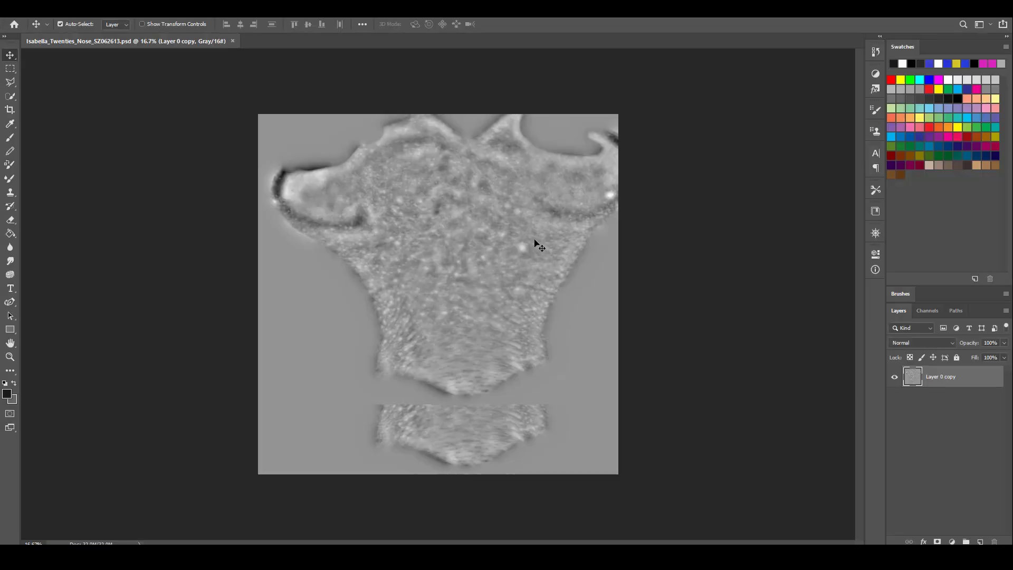
left_click_drag(146, 42, 623, 109)
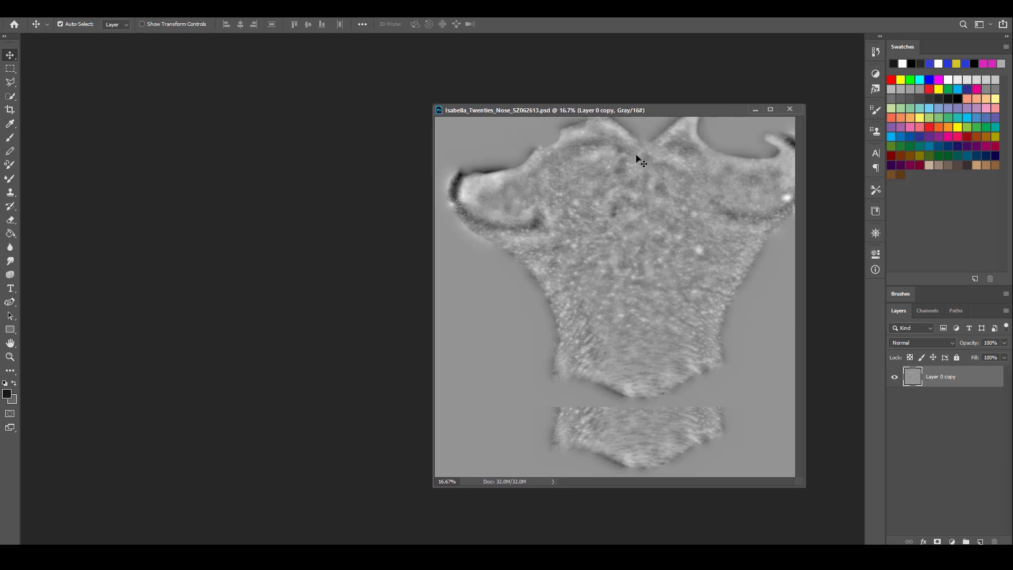
key("ctrl+minus")
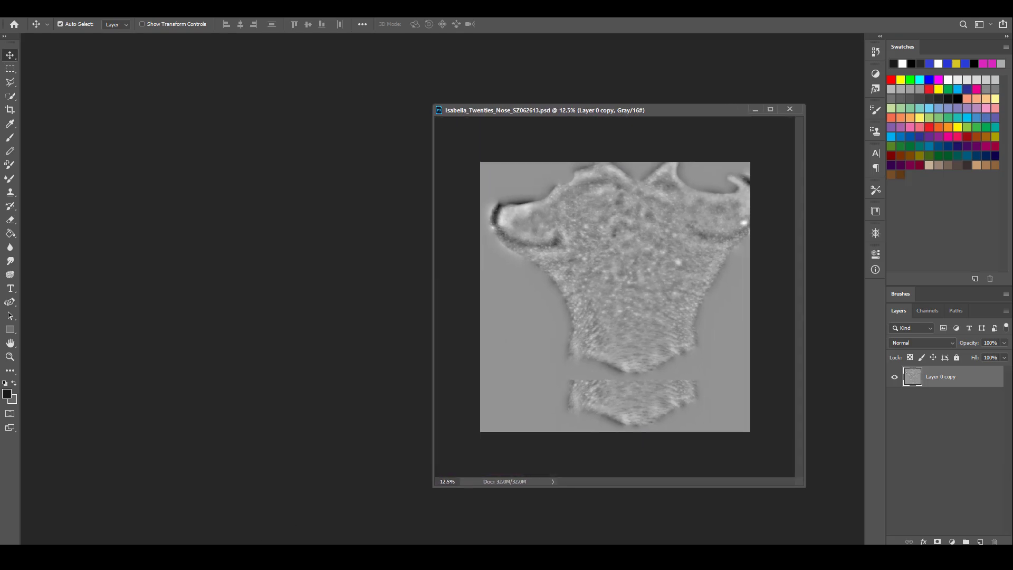
Open displacement.1002.tif and float it in its own window beside the grayscale nose image.
key("ctrl+o")
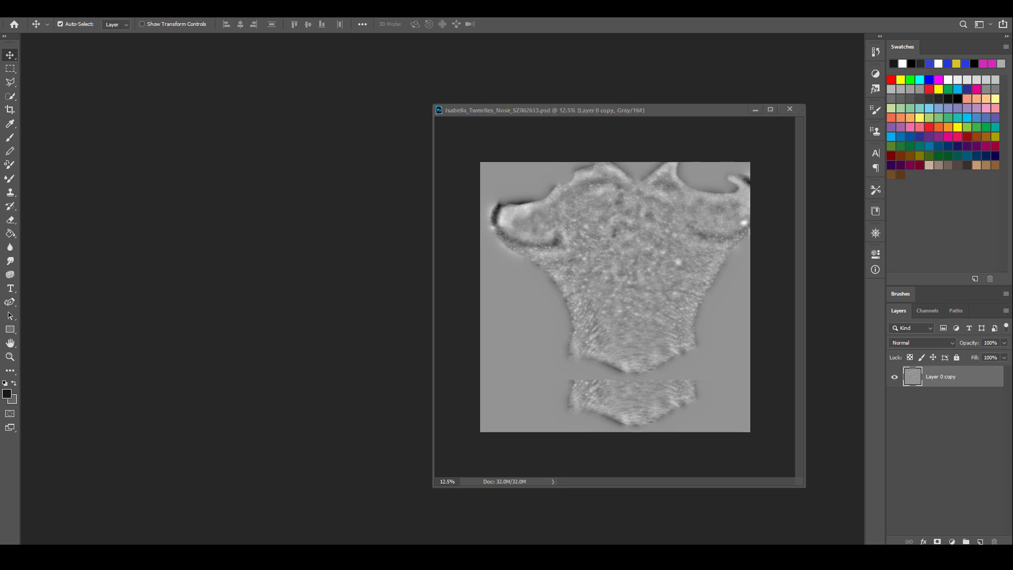
left_click_drag(62, 200, 278, 206)
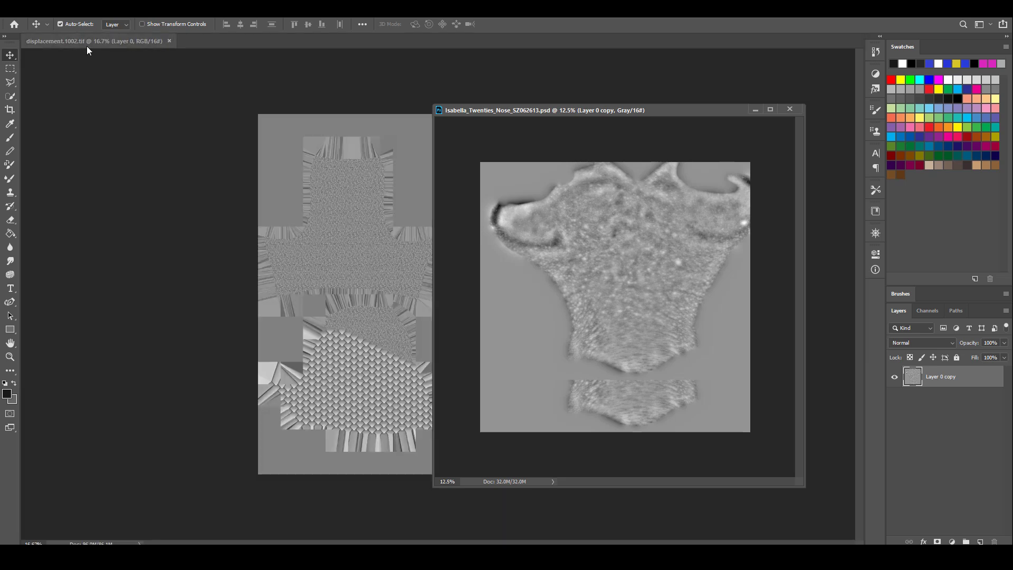
left_click_drag(87, 46, 132, 98)
Flip the canvas of displacement.1002.tif vertically.
left_click(68, 11)
mouse_move(163, 104)
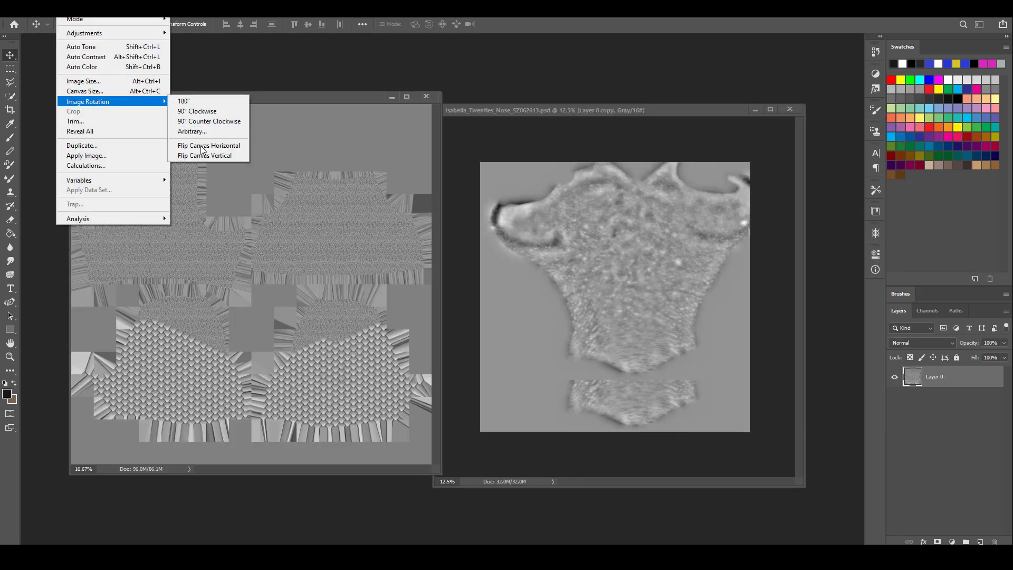
left_click(204, 155)
Copy the flipped displacement layer into the grayscale nose document over its full canvas, and close displacement.1002.tif.
left_click_drag(294, 98, 231, 102)
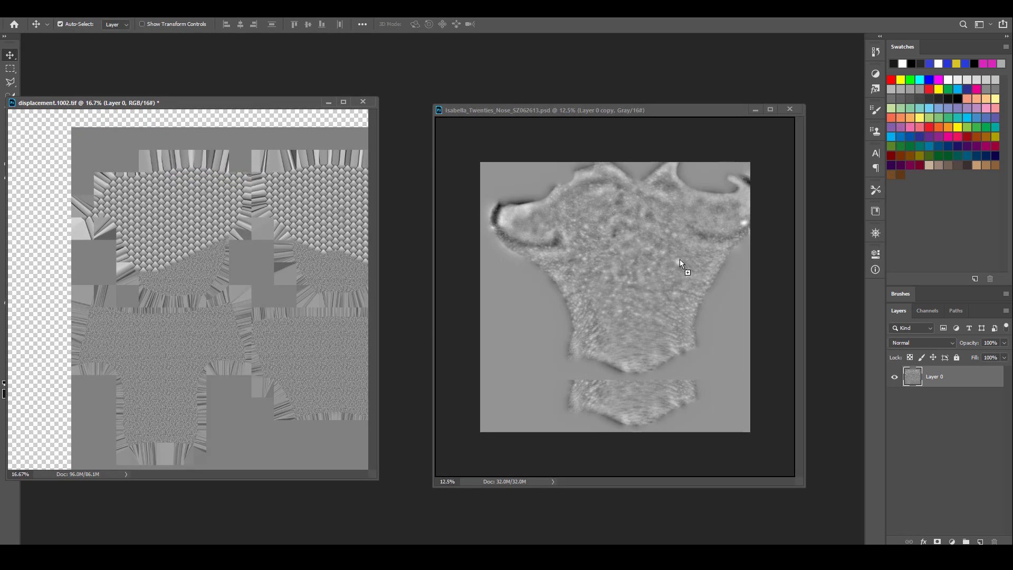
left_click_drag(680, 259, 643, 228)
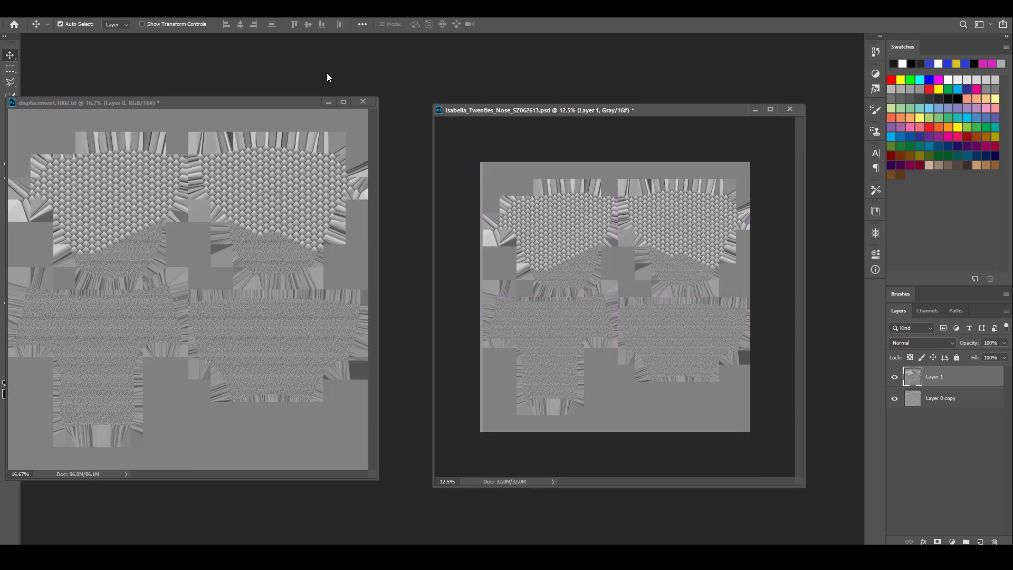
left_click(359, 101)
left_click(513, 210)
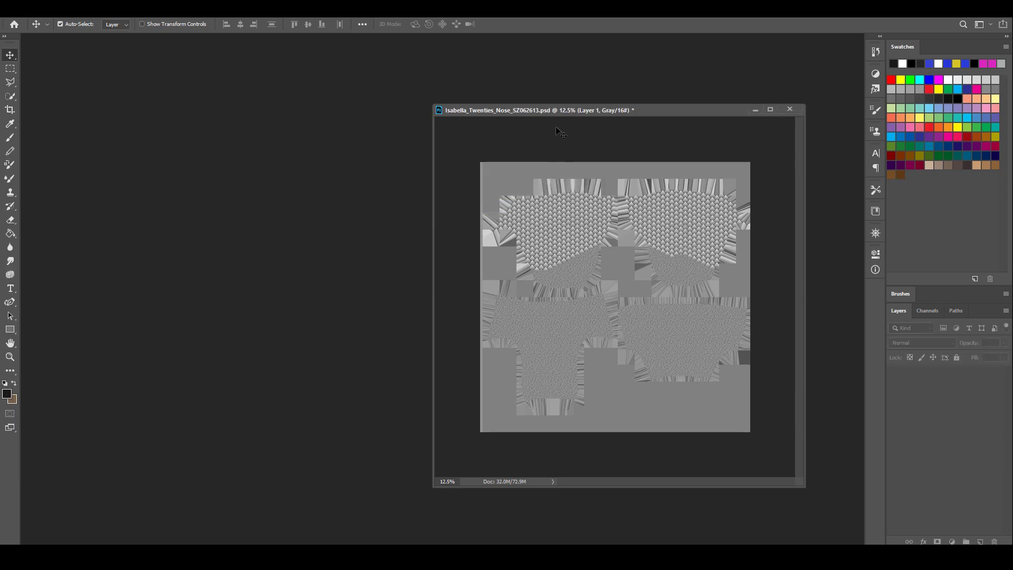
left_click_drag(552, 114, 456, 117)
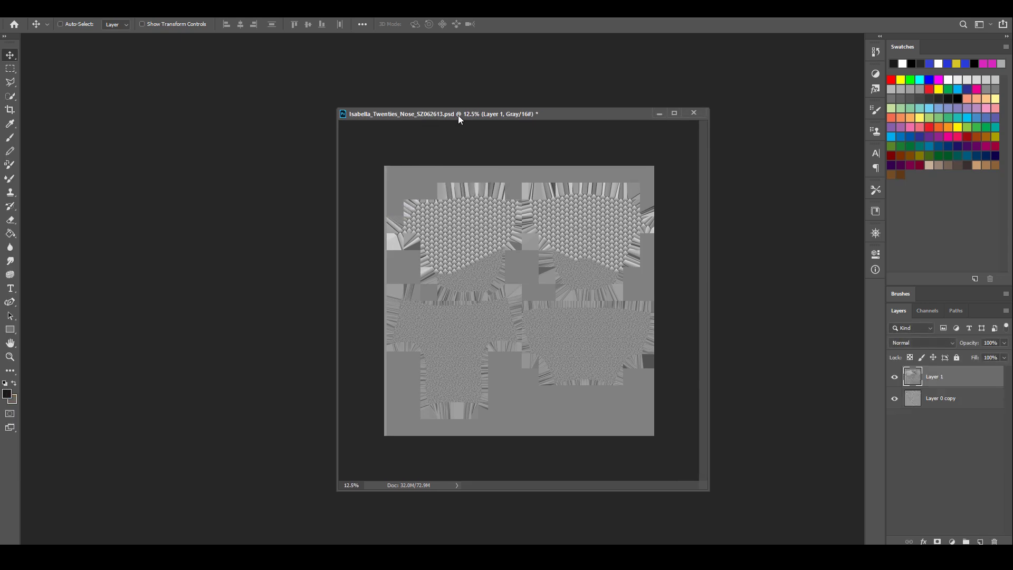
Save the image as an uncompressed TIFF copy with layers discarded, replacing displacement.1002.tif in the mari export folder.
key("ctrl+shift+s")
left_click(511, 351)
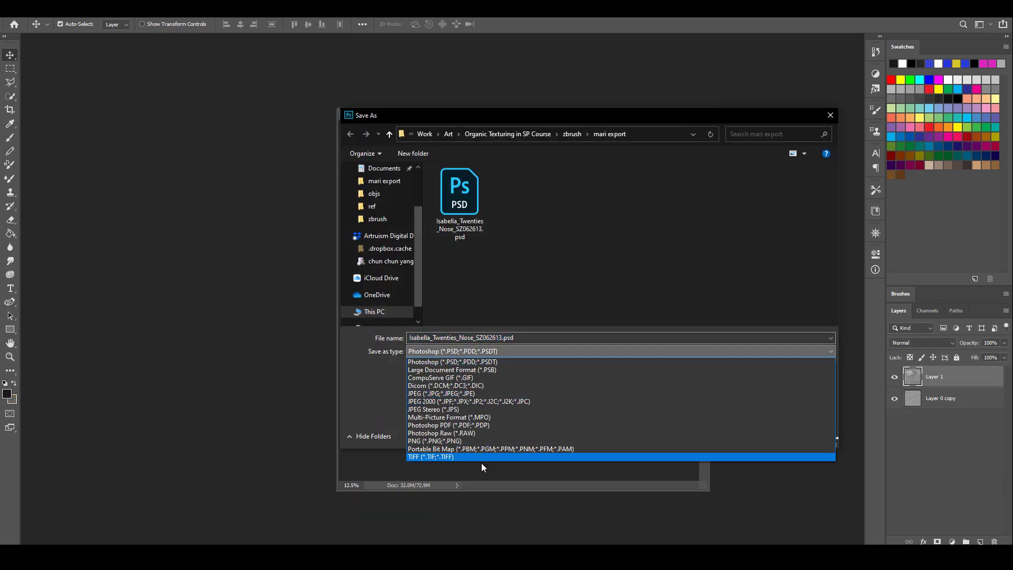
left_click(431, 457)
left_click(555, 414)
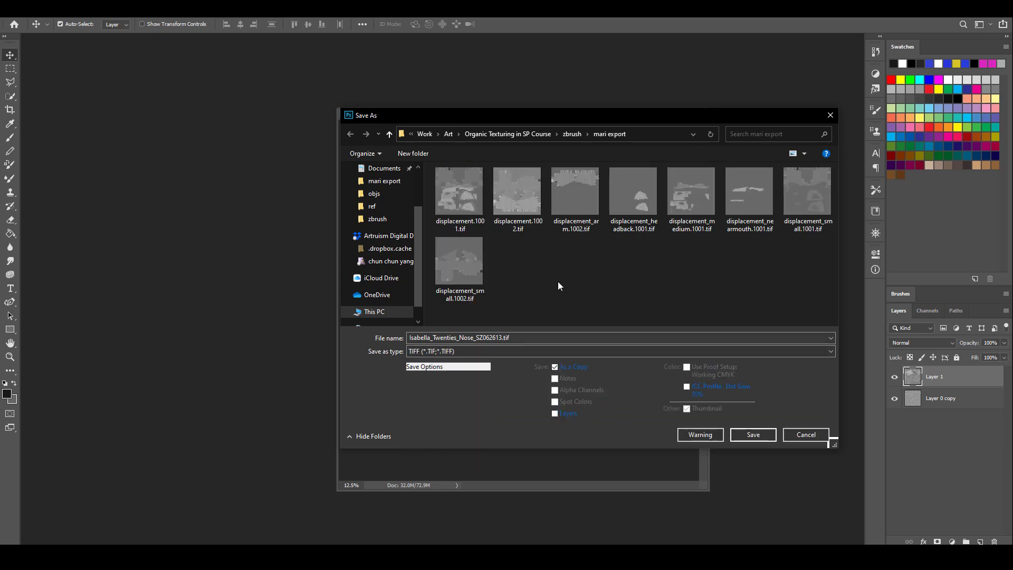
left_click(522, 196)
left_click(737, 434)
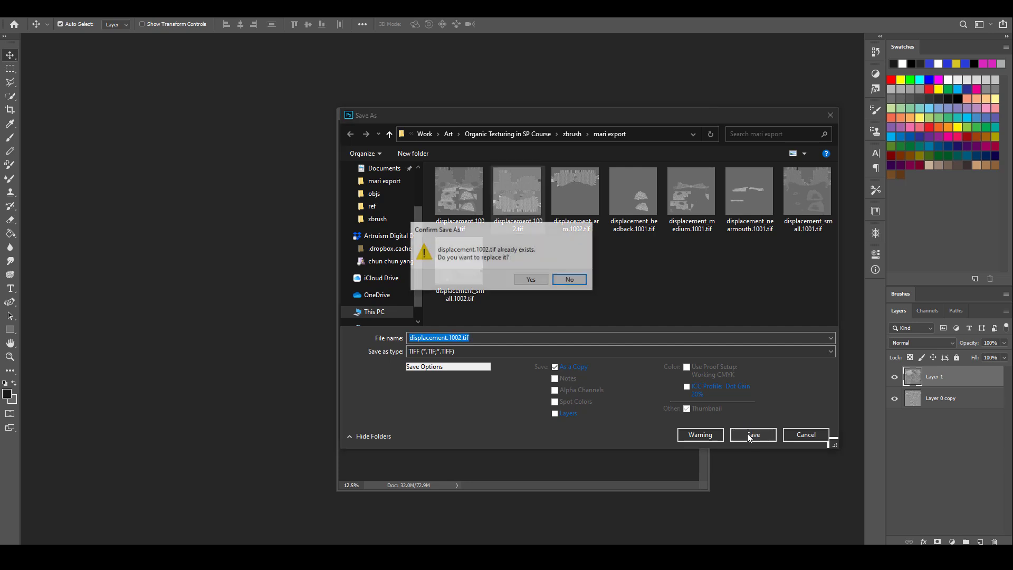
left_click(527, 279)
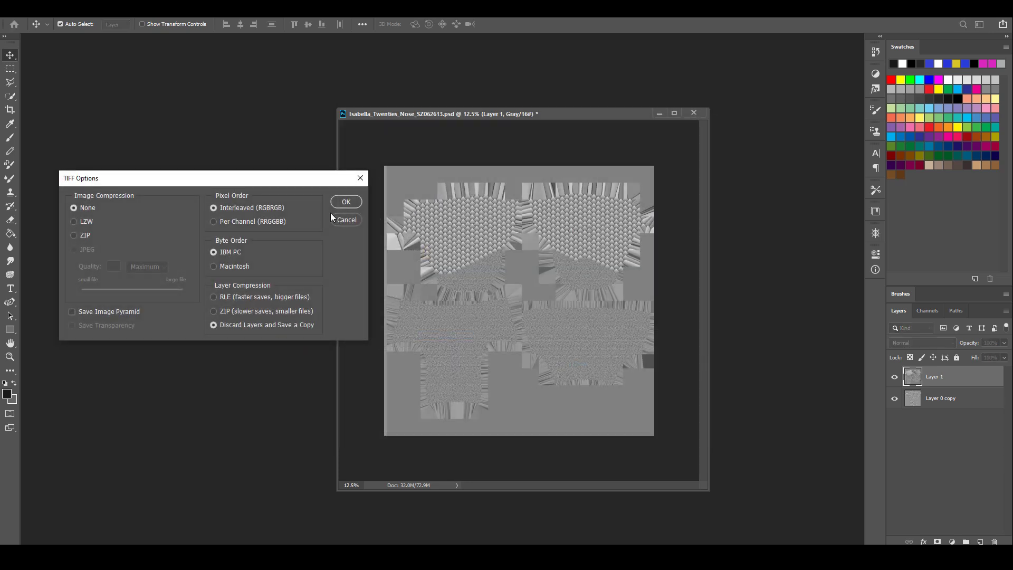
left_click(338, 205)
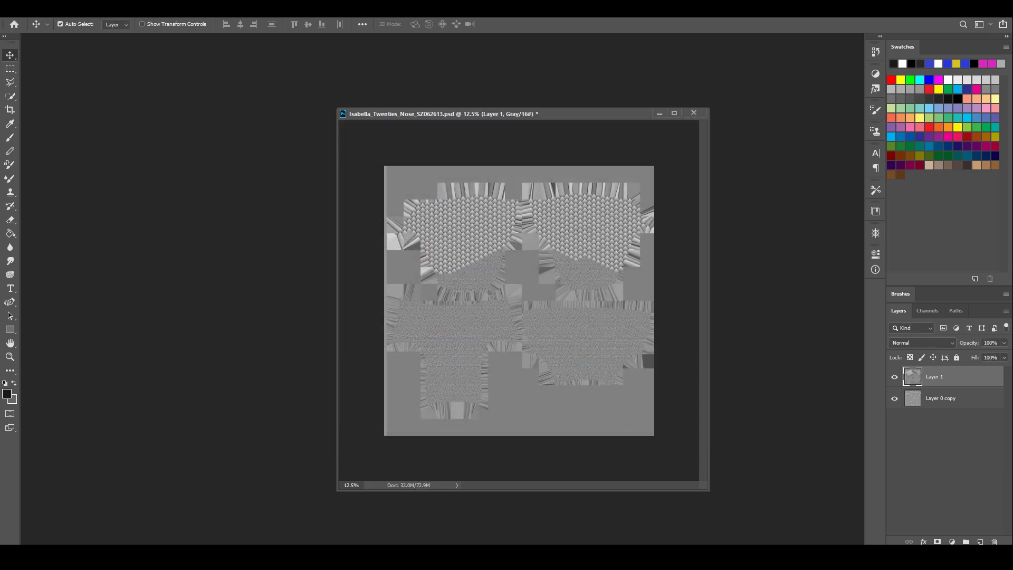
Switch to ZBrush and import displacement.1002.tif as the body's displacement map.
key("alt+Tab")
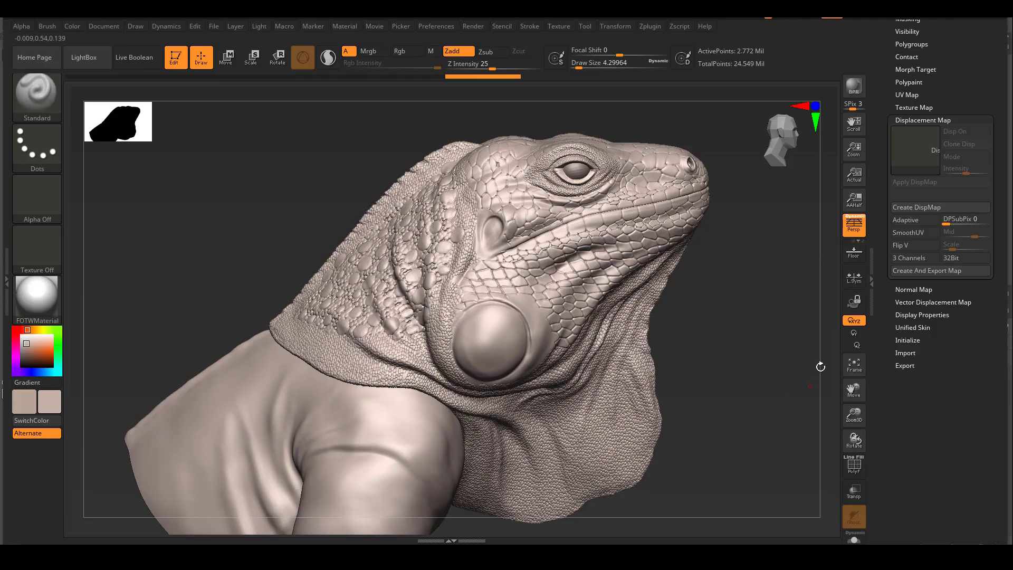
left_click(908, 141)
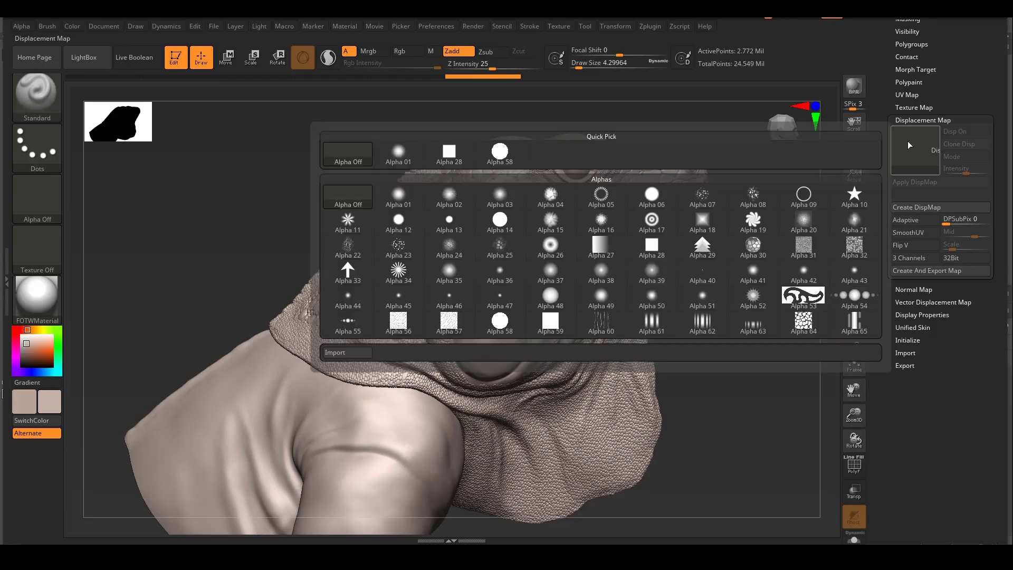
left_click(349, 352)
left_click(290, 222)
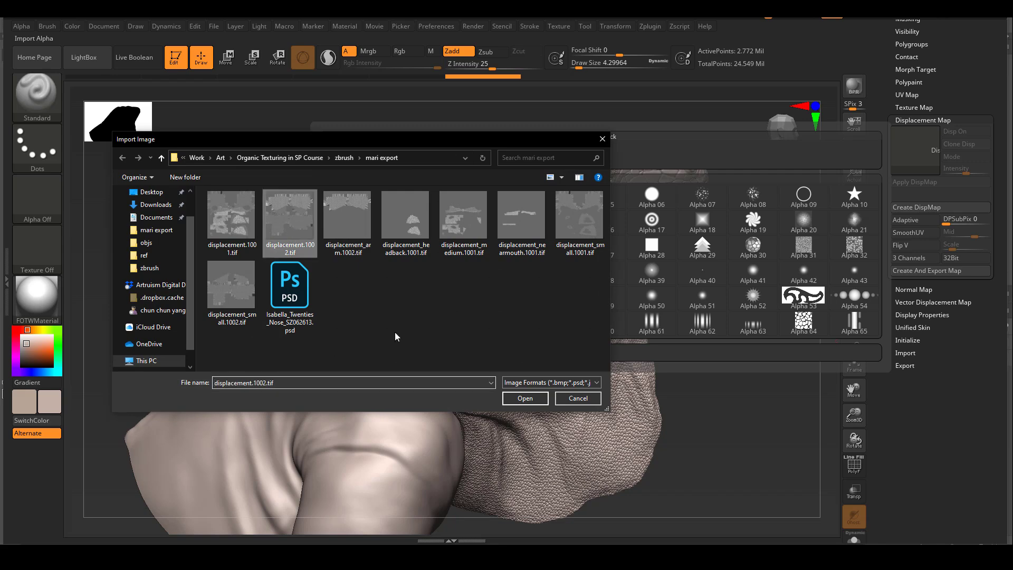
left_click(517, 399)
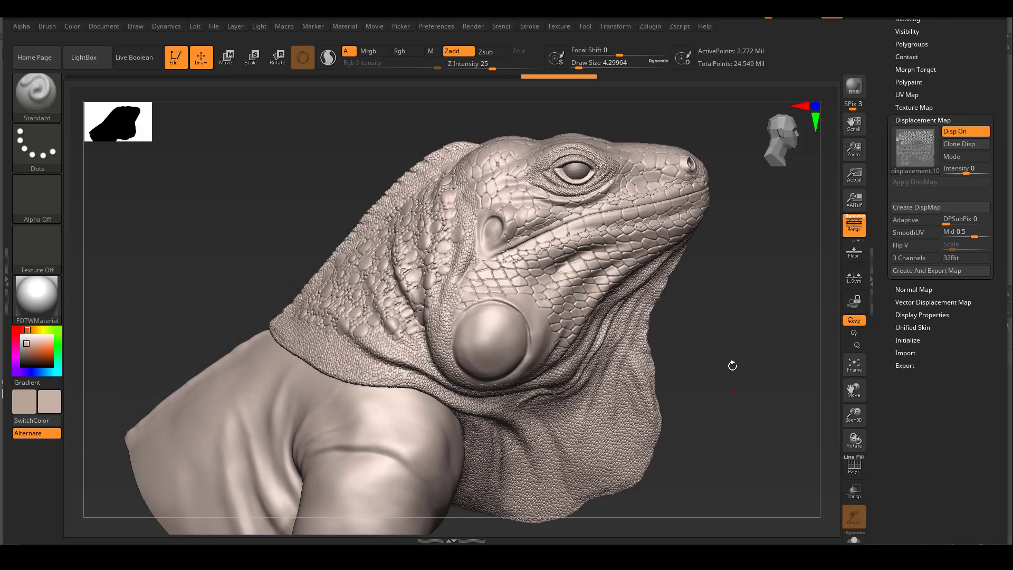
Set the displacement intensity to 0.02 for the loaded map.
left_click(958, 167)
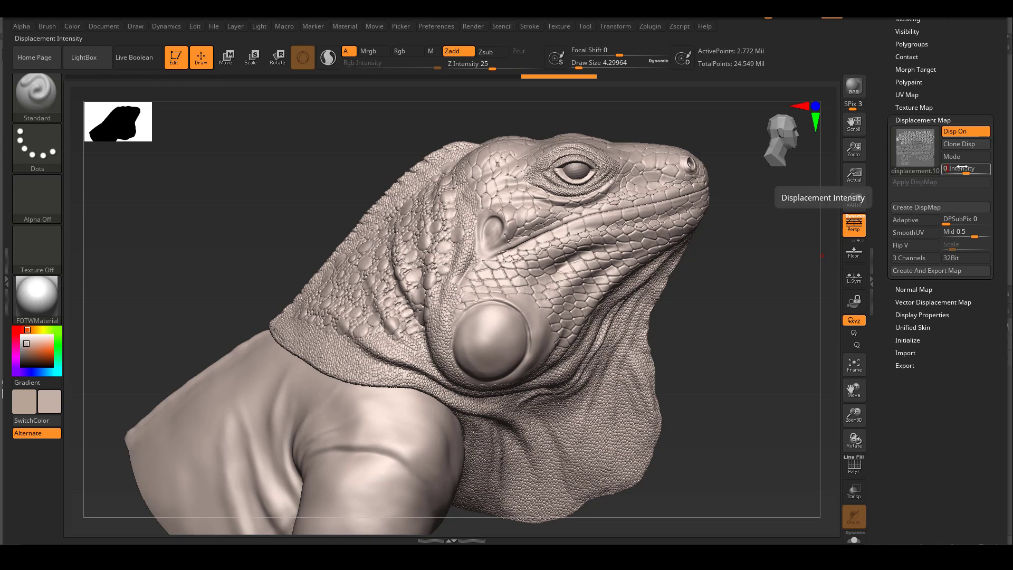
key("Return")
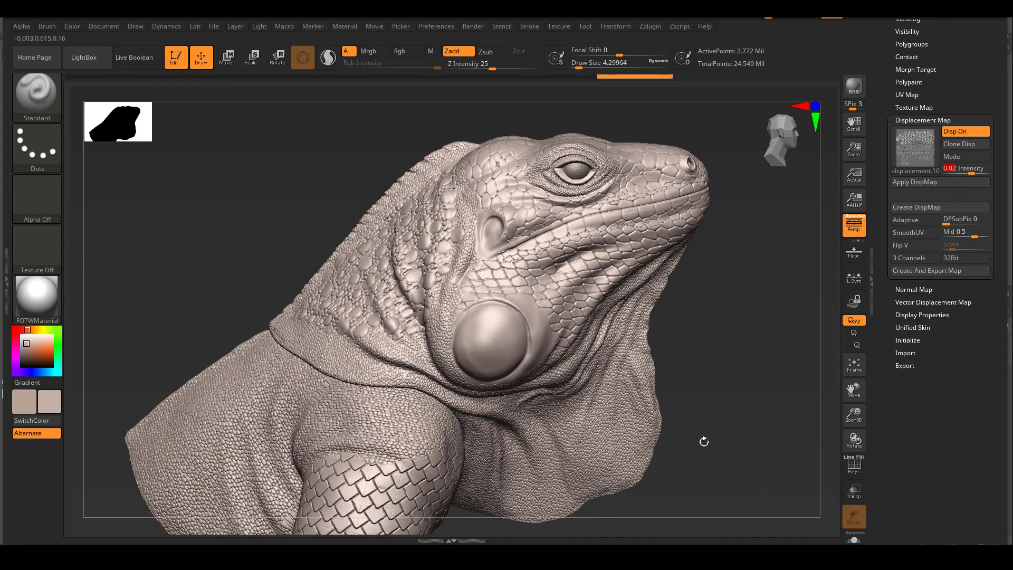
mouse_move(704, 441)
left_mouse_down()
mouse_move(720, 294)
mouse_move(606, 451)
mouse_move(635, 438)
mouse_move(640, 385)
mouse_move(650, 400)
mouse_move(639, 419)
mouse_move(689, 438)
mouse_move(633, 440)
mouse_move(686, 421)
mouse_move(690, 434)
left_mouse_up()
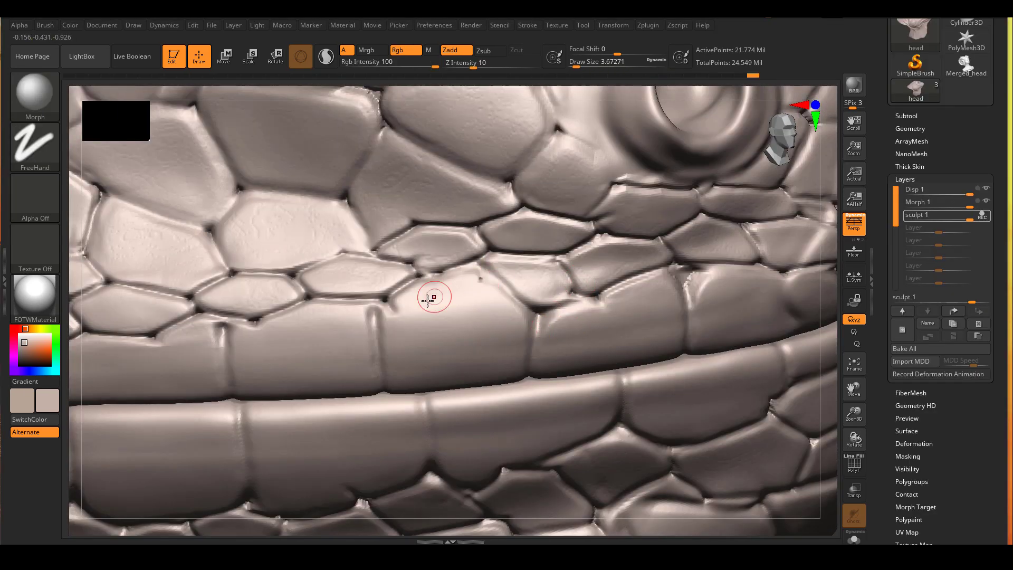
Smooth the upper edge of the lip scale and set up the Standard brush with a FreeHand stroke and Z Intensity 11.
left_click_drag(397, 311, 482, 285, "shift")
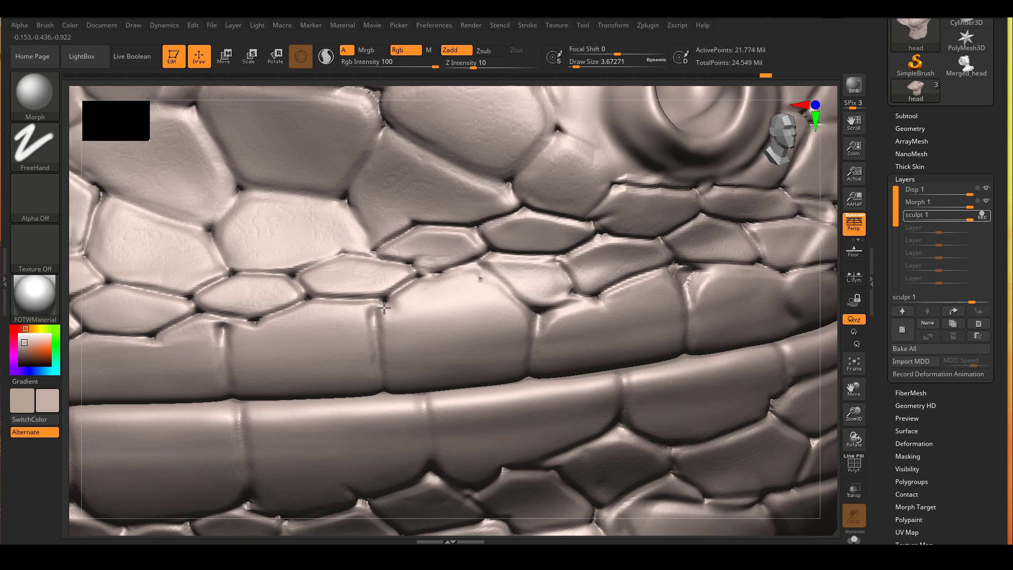
key("n")
key("b")
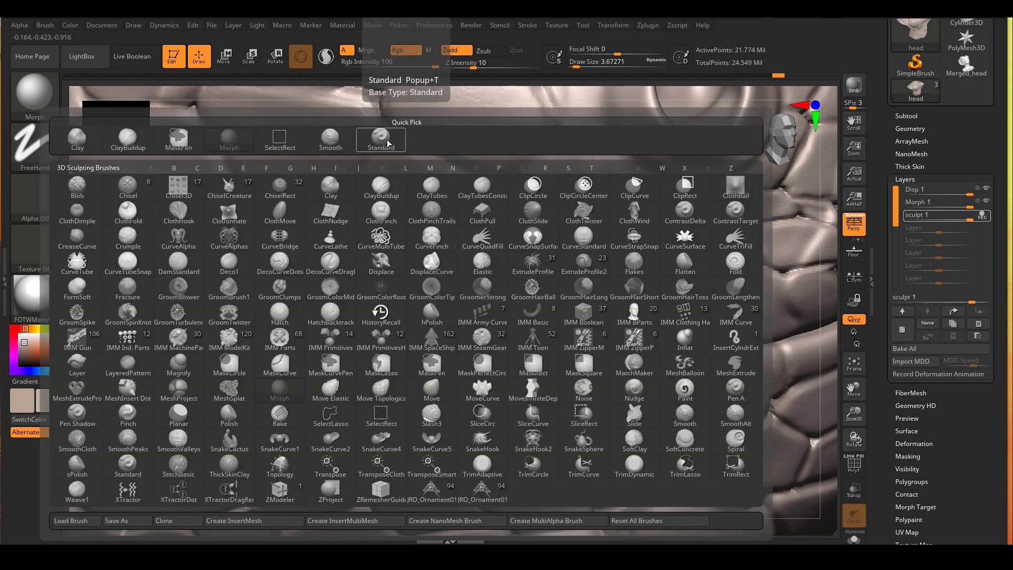
left_click(382, 139)
key("shift")
mouse_move(430, 305)
right_mouse_down()
mouse_move(414, 312)
mouse_move(404, 297)
right_mouse_up()
key("space")
left_click_drag(433, 332, 415, 329)
left_click(35, 145)
left_click(204, 159)
Sculpt the vertical seam between the two neighbouring upper lip scales on the sculpt 1 layer.
right_click_drag(414, 292, 404, 297)
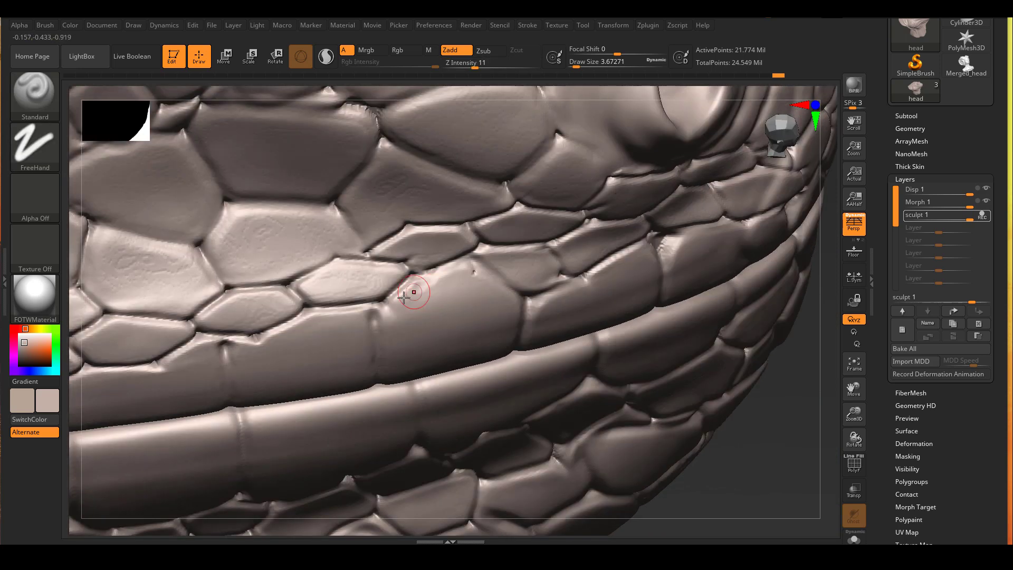
right_click_drag(473, 269, 422, 281)
right_click_drag(430, 316, 405, 310)
left_click_drag(393, 356, 388, 315)
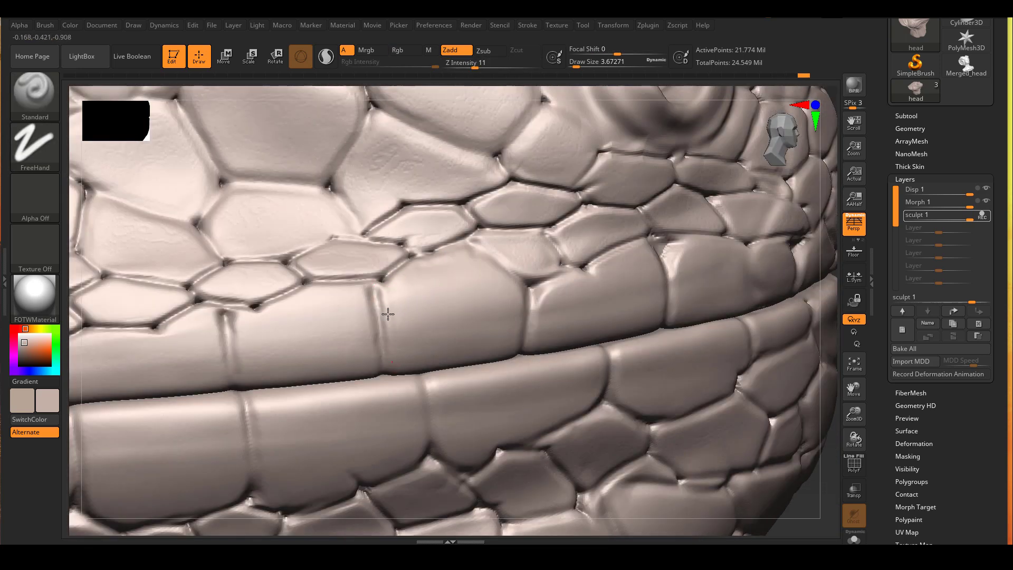
Smooth and reshape the upper edge of the upper lip scale behind the sculpted seam.
mouse_move(502, 301)
right_mouse_down()
mouse_move(529, 267)
mouse_move(502, 267)
mouse_move(524, 272)
mouse_move(532, 288)
mouse_move(334, 316)
mouse_move(276, 312)
right_mouse_up()
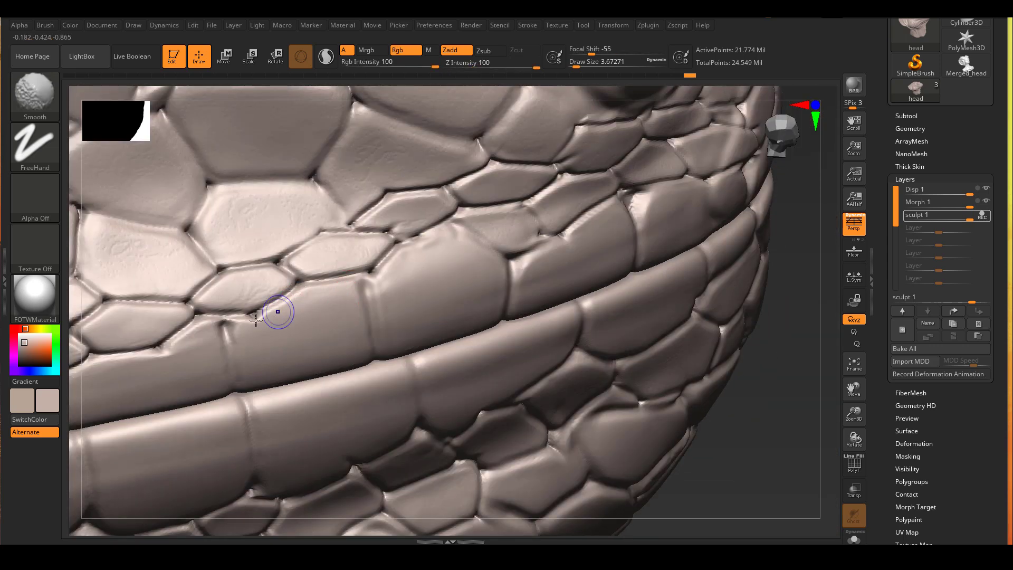
left_click_drag(244, 323, 312, 285)
right_click_drag(317, 287, 362, 285)
left_click_drag(368, 281, 306, 292)
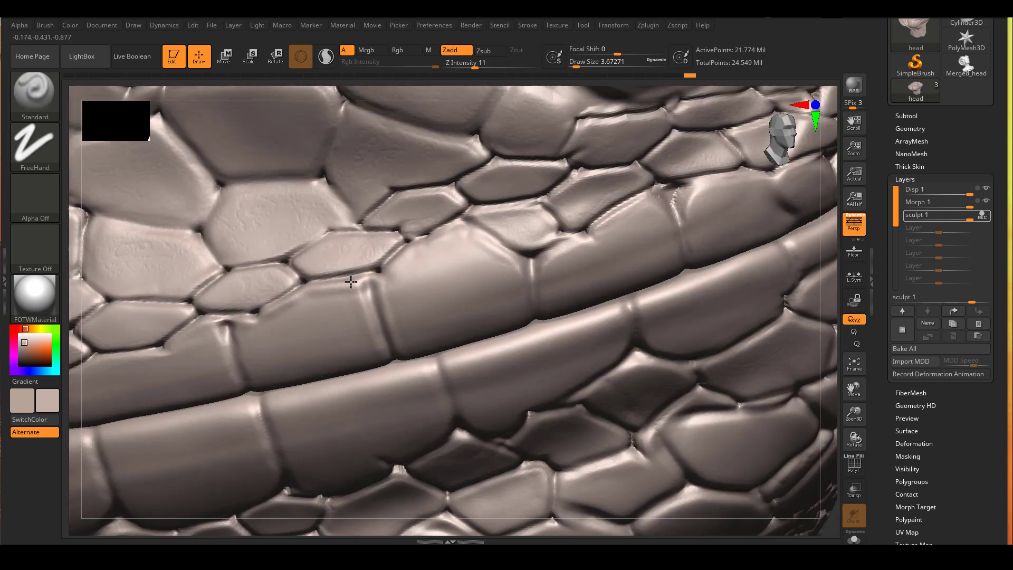
key("ctrl")
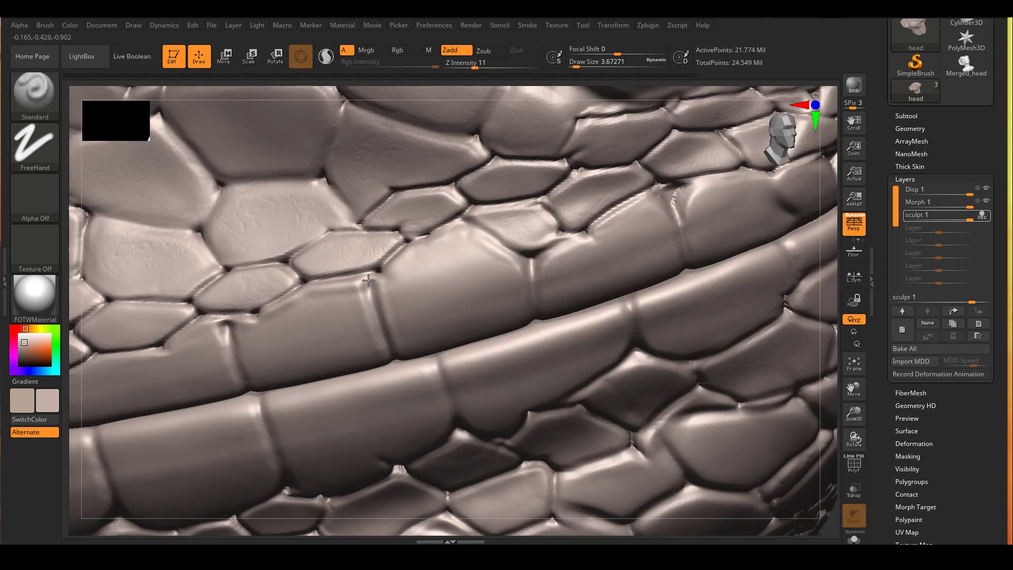
Sculpt the vertical seam at the rear end of the same upper lip scale down to the mouth line.
right_click_drag(325, 339, 238, 348)
left_click_drag(225, 332, 243, 385)
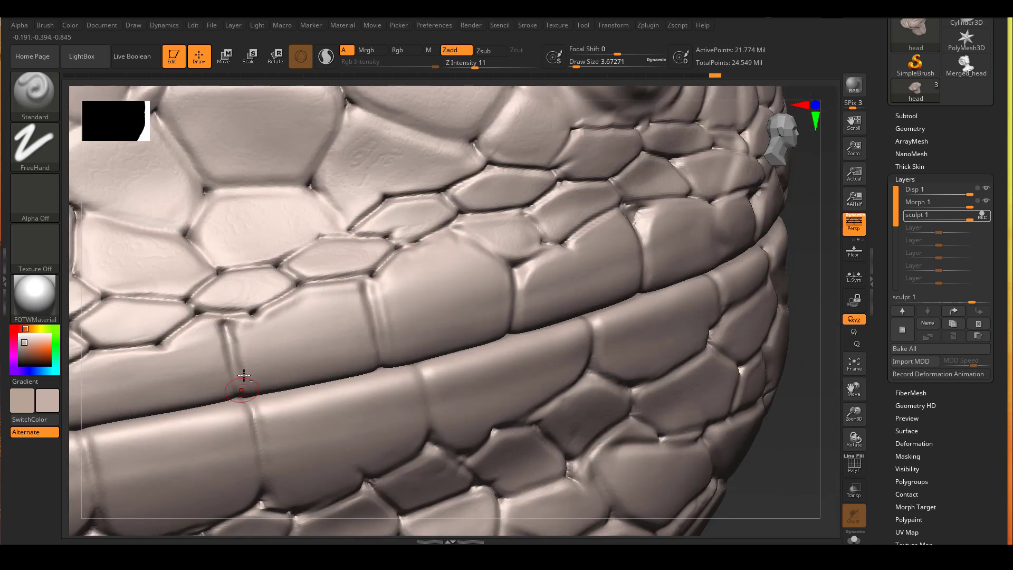
mouse_move(246, 388)
right_mouse_down()
mouse_move(237, 374)
mouse_move(321, 301)
mouse_move(267, 302)
right_mouse_up()
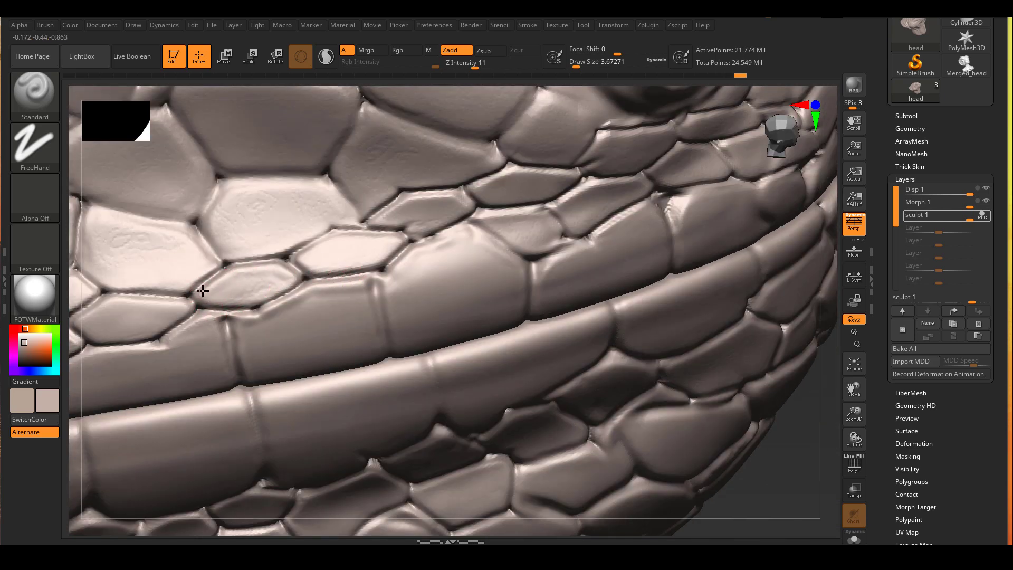
Refine and smooth the junction between the lip scale and the small scales above it, with the draw size reduced to about 1.3.
mouse_move(203, 290)
left_mouse_down()
mouse_move(234, 304)
mouse_move(217, 312)
left_mouse_up()
right_click_drag(220, 312, 231, 287)
left_click_drag(266, 315, 252, 311, "shift")
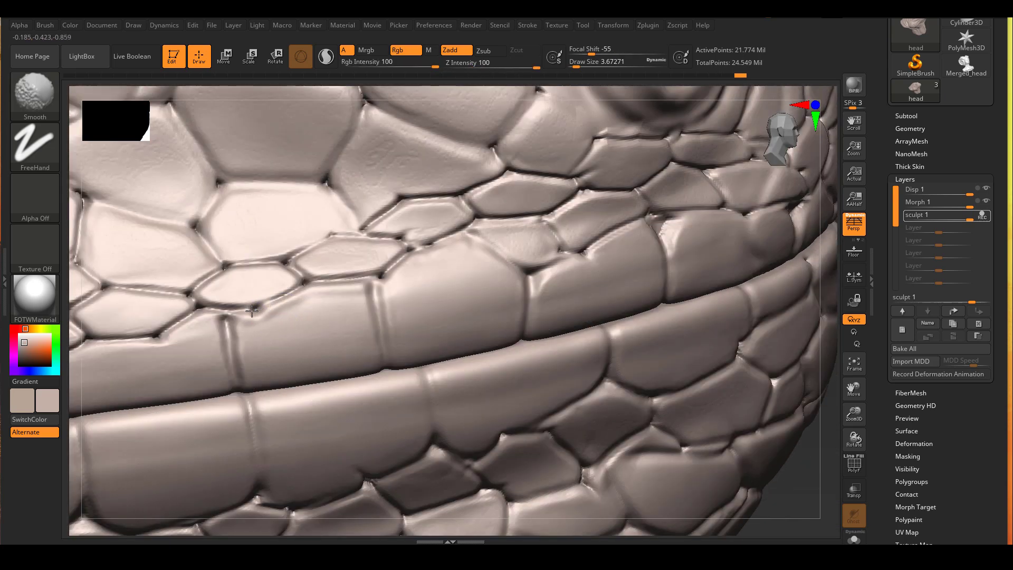
right_click_drag(265, 318, 296, 318, "ctrl")
key("space")
left_click_drag(263, 297, 242, 315)
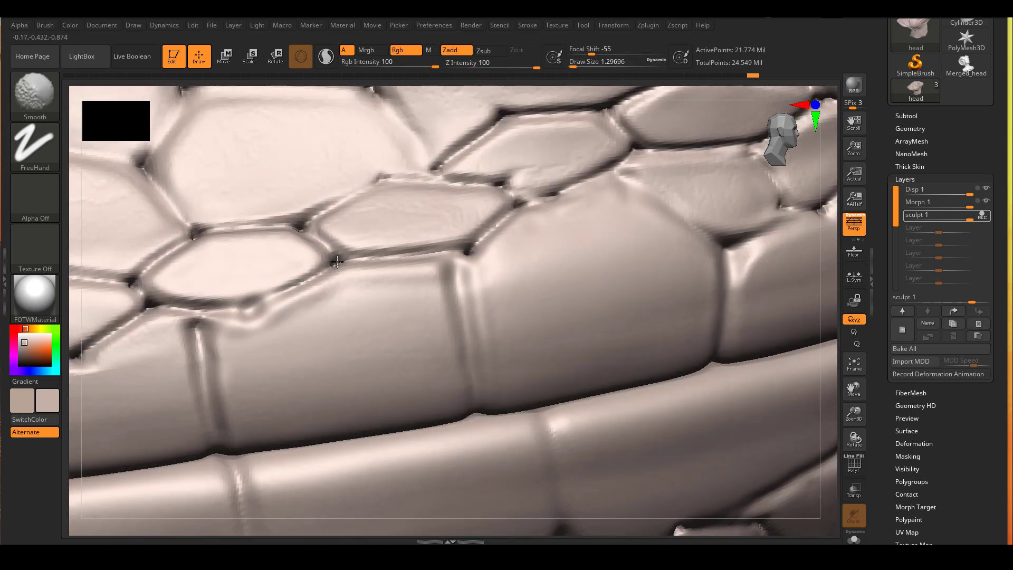
mouse_move(215, 240)
right_mouse_down("shift")
mouse_move(136, 286)
mouse_move(364, 208)
mouse_move(353, 257)
right_mouse_up("shift")
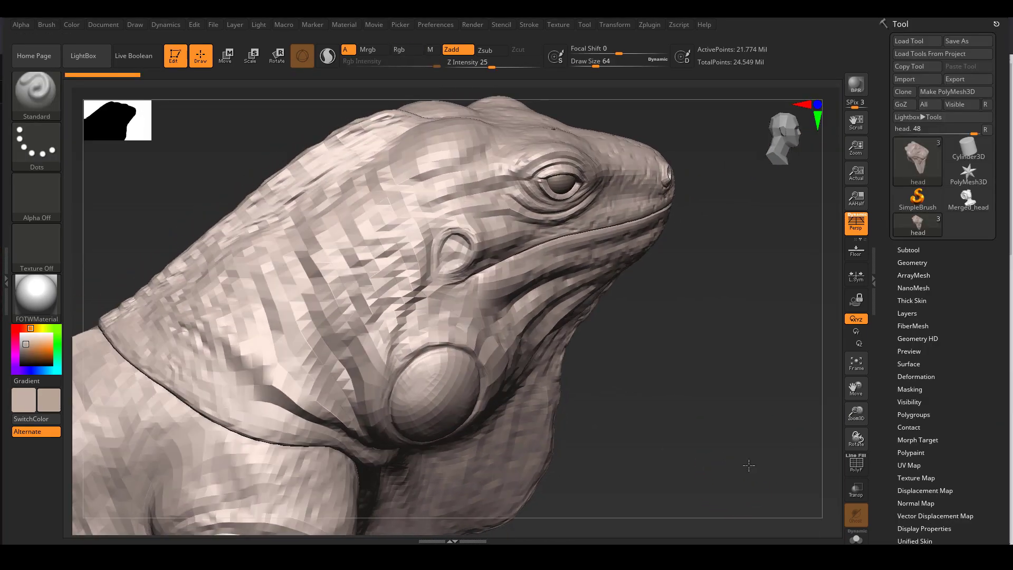
left_click_drag(749, 465, 752, 465)
mouse_move(749, 466)
right_mouse_down()
mouse_move(752, 408)
mouse_move(728, 461)
mouse_move(739, 452)
right_mouse_up()
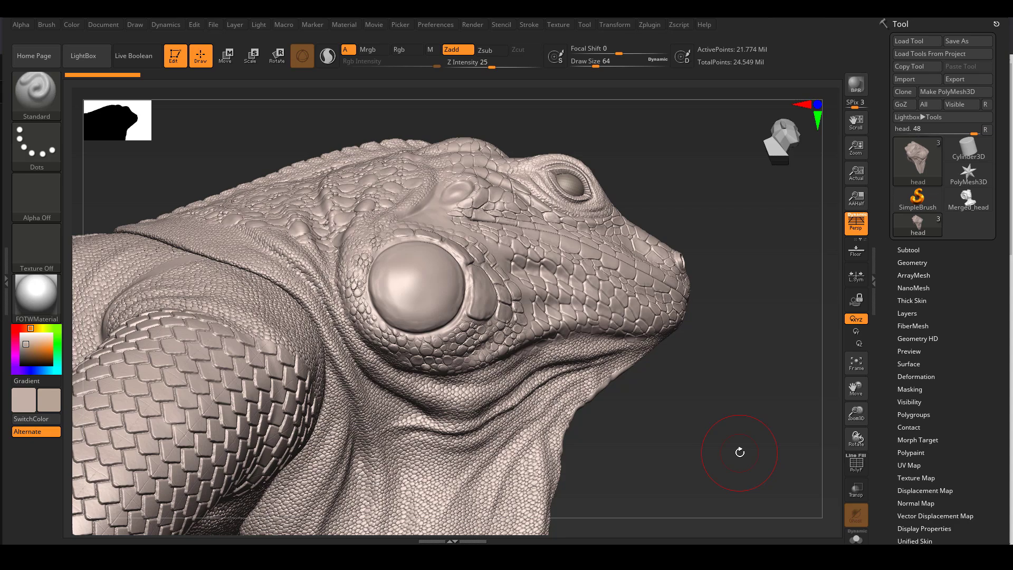
right_click_drag(688, 413, 735, 449)
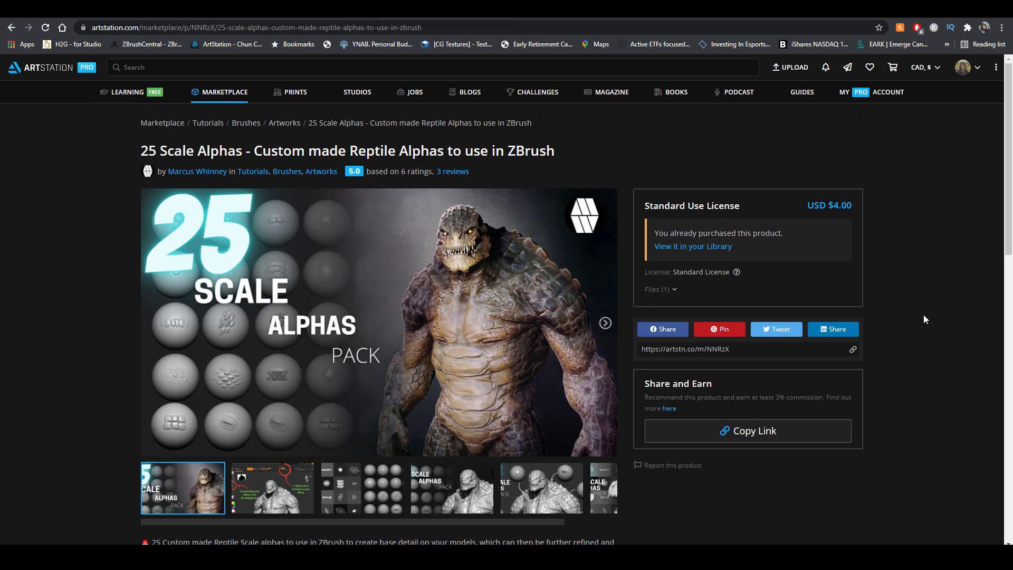
In the browser, look through the 25 Scale Alphas product page and its preview images on ArtStation.
scroll(914, 310, "down", 2)
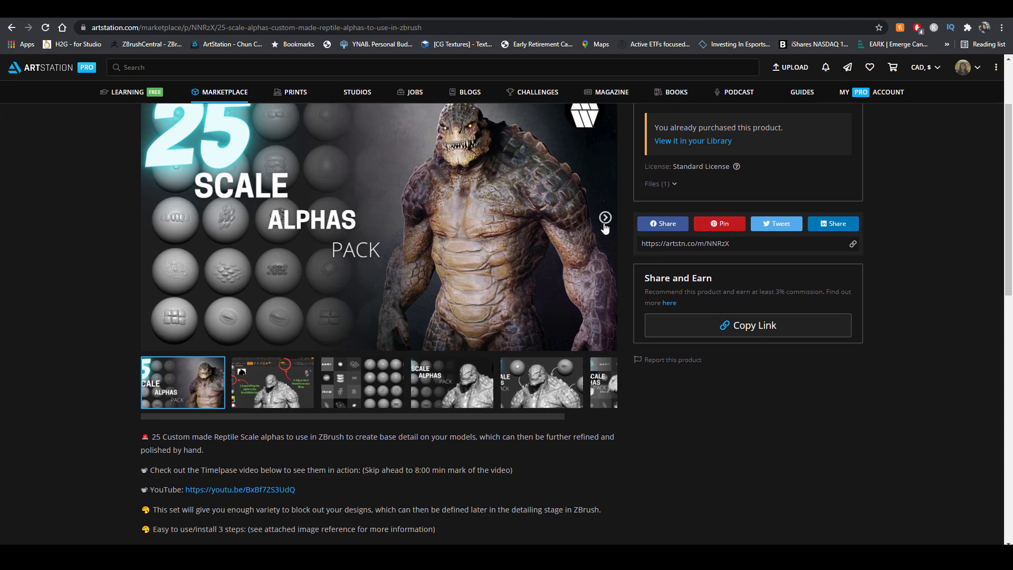
scroll(606, 261, "up", 2)
left_click(606, 324)
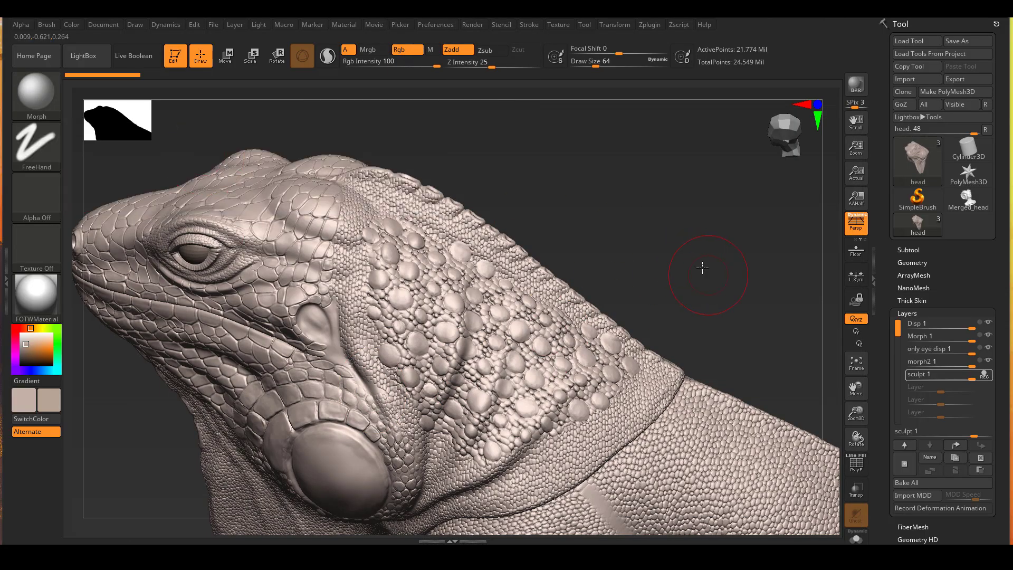
In ZBrush, erase a patch of scales on the lower neck with the Morph brush at a draw size of about 48.6.
key("space")
left_click_drag(444, 278, 444, 278)
left_click_drag(692, 255, 699, 306, "alt")
mouse_move(515, 345)
left_mouse_down()
mouse_move(466, 395)
mouse_move(447, 368)
left_mouse_up()
mouse_move(491, 389)
left_mouse_down()
mouse_move(555, 345)
mouse_move(465, 299)
mouse_move(419, 374)
mouse_move(436, 406)
left_mouse_up()
mouse_move(678, 216)
left_mouse_down()
mouse_move(694, 215)
mouse_move(663, 301)
left_mouse_up()
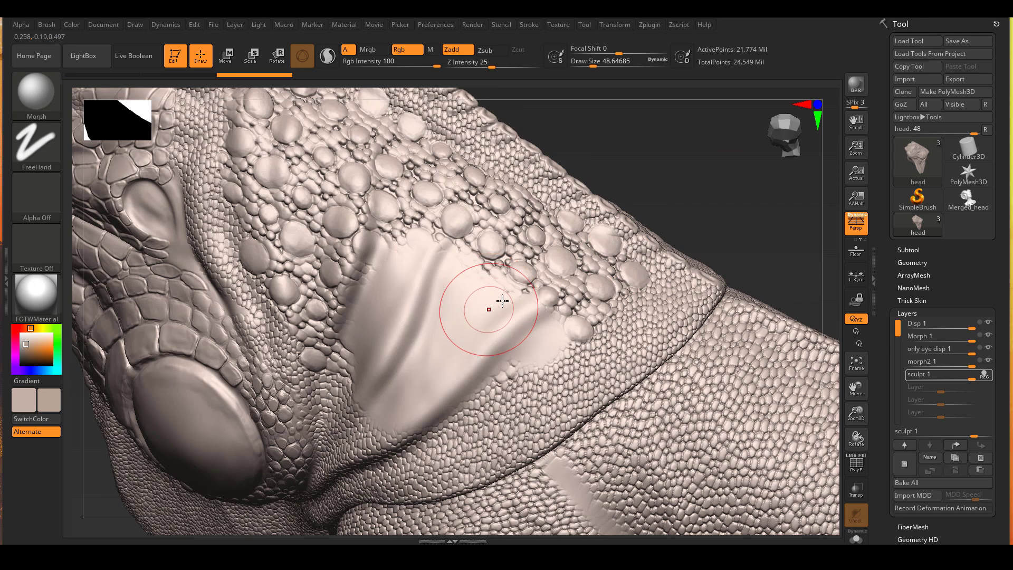
Switch to the Standard brush with a DragRect stroke.
key("b")
left_click(462, 139)
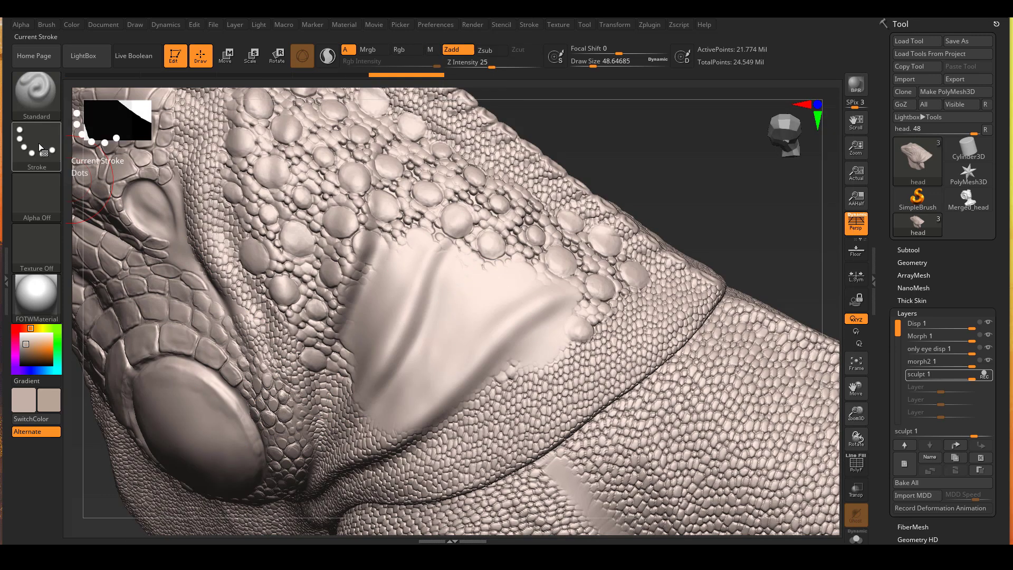
left_click(39, 144)
left_click(150, 153)
Import scale16.jpg from the 25_Scale_Alphas folder as the brush alpha.
left_click(39, 193)
left_click(101, 403)
left_click(316, 156)
double_click(248, 229)
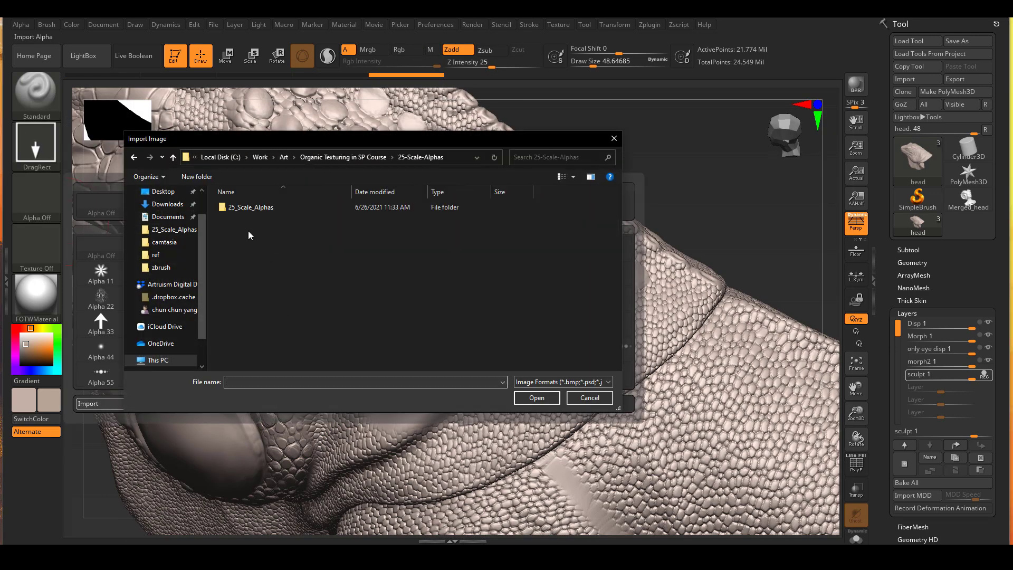
double_click(248, 209)
left_click_drag(618, 225, 618, 311)
left_click(300, 271)
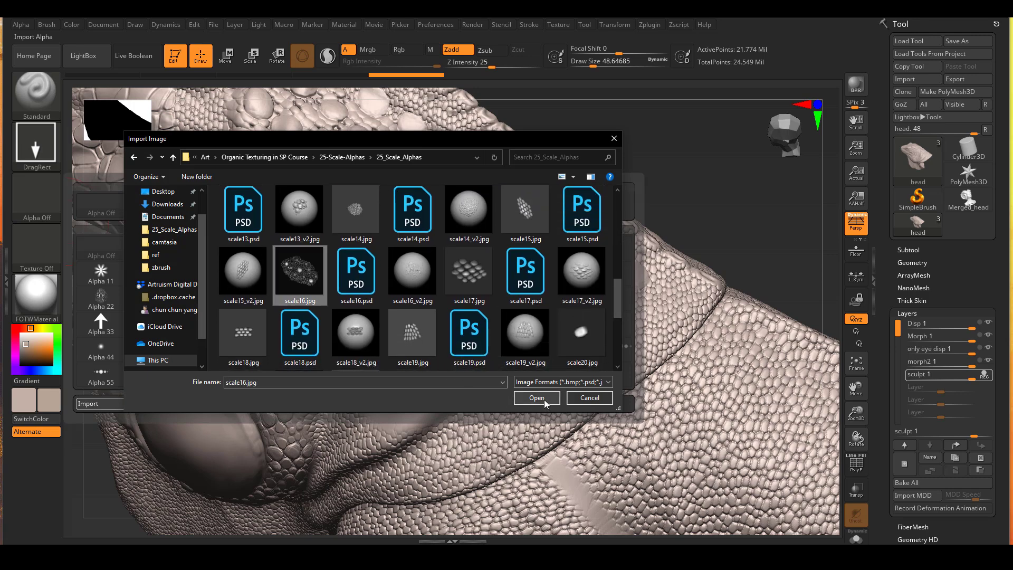
left_click(545, 402)
Turn on the Surface option in the modify settings of the scale16 alpha.
left_click(21, 25)
left_click(45, 267)
left_click(57, 366)
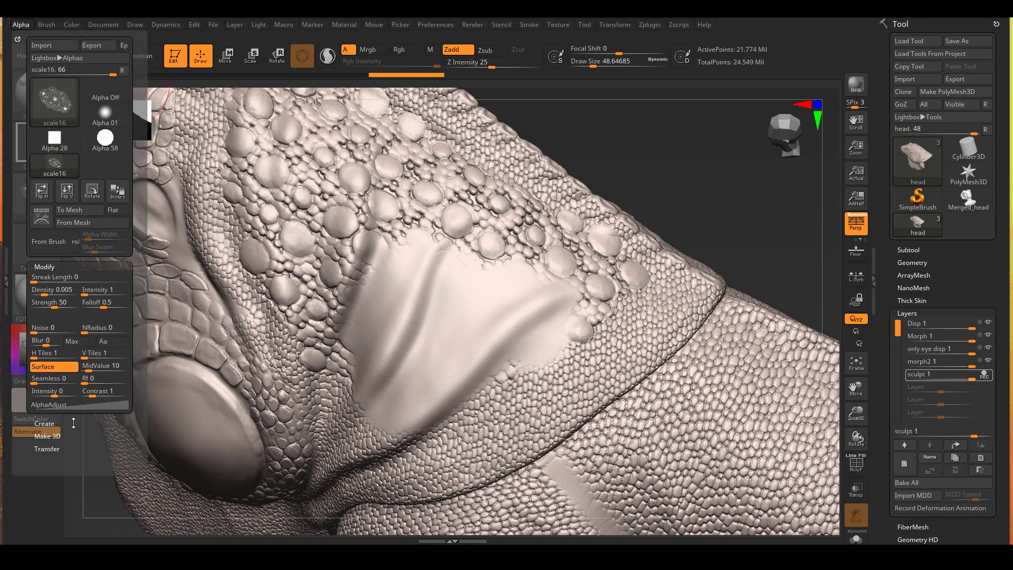
Stamp the scale16 alpha once over the cleared patch on the lower neck.
left_click_drag(696, 181, 679, 191)
mouse_move(441, 321)
left_mouse_down()
mouse_move(434, 446)
mouse_move(416, 467)
left_mouse_up()
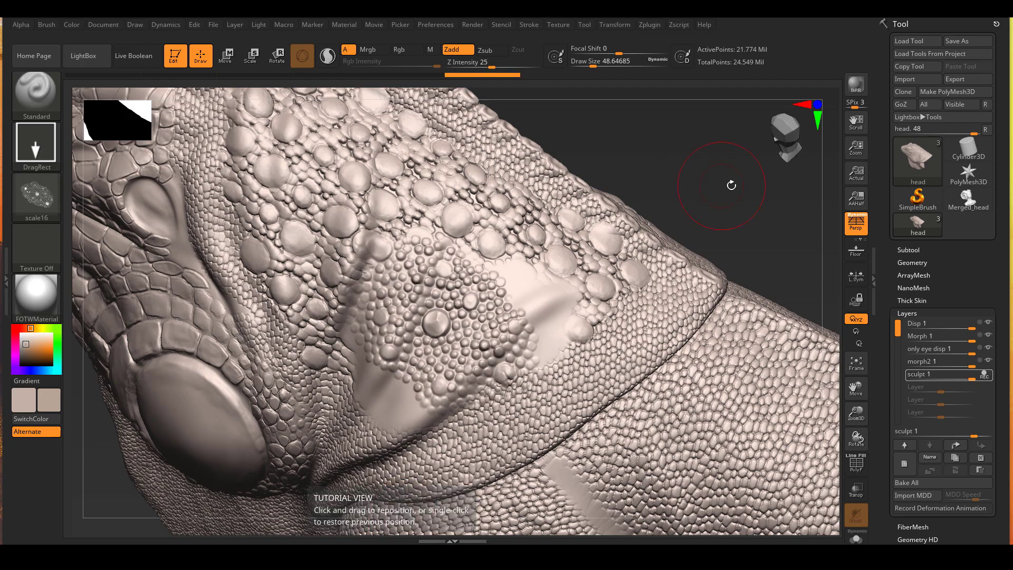
left_click_drag(730, 183, 787, 251)
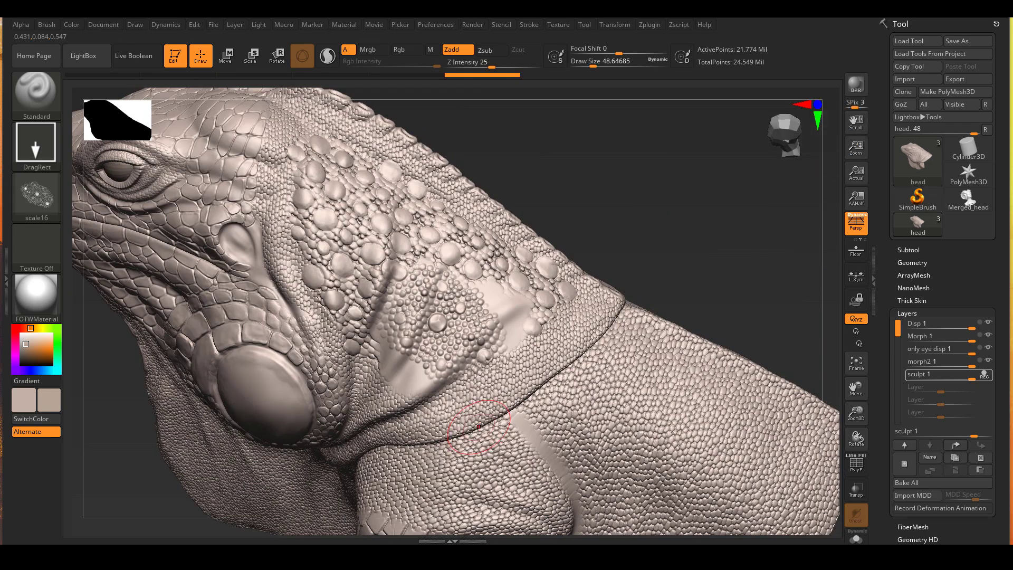
Switch to Substance Painter and add a black mask to the top fill layer.
key("alt+Tab")
key("alt+Tab")
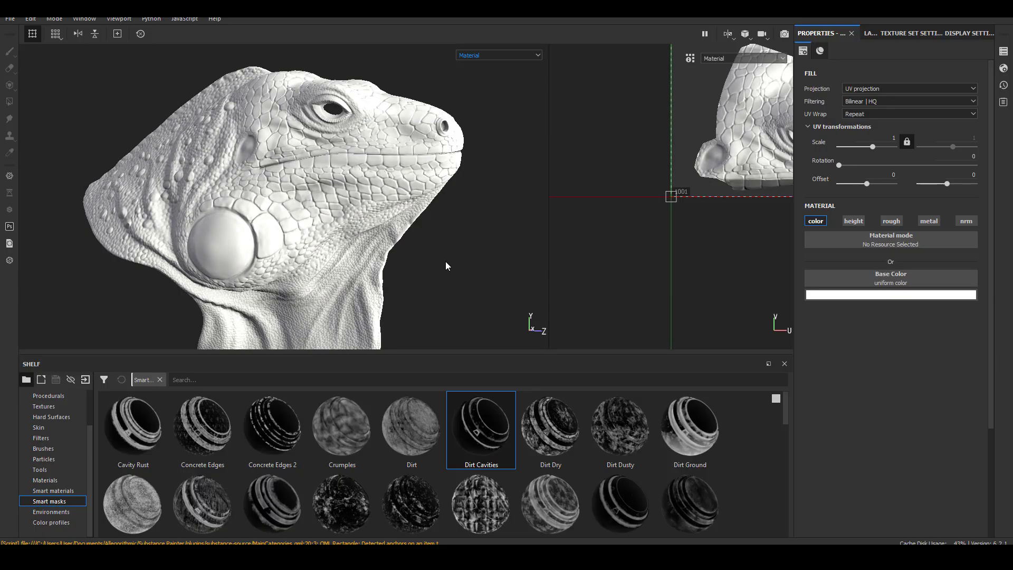
left_click_drag(445, 267, 459, 274, "alt")
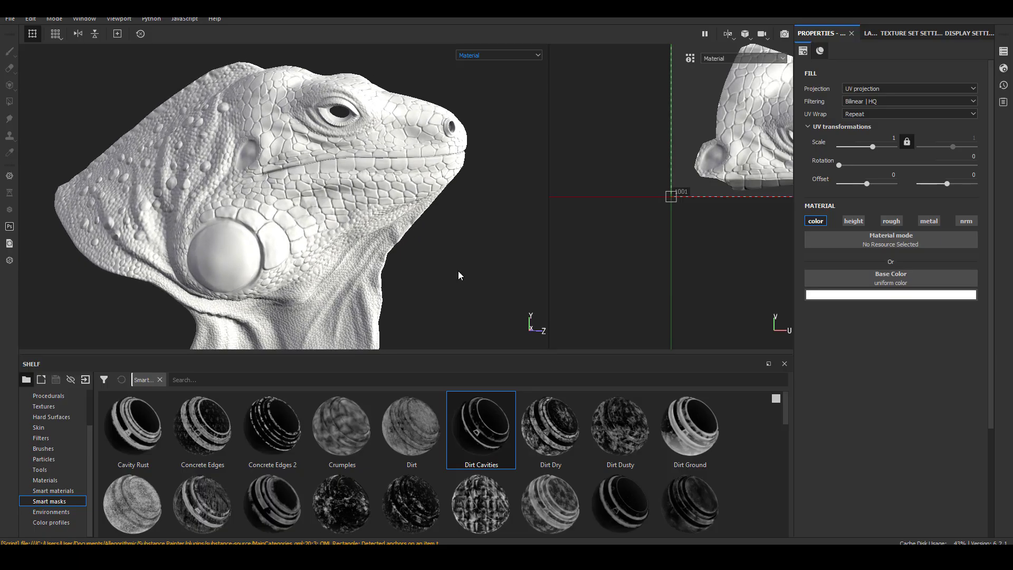
left_click(866, 33)
right_click(848, 72)
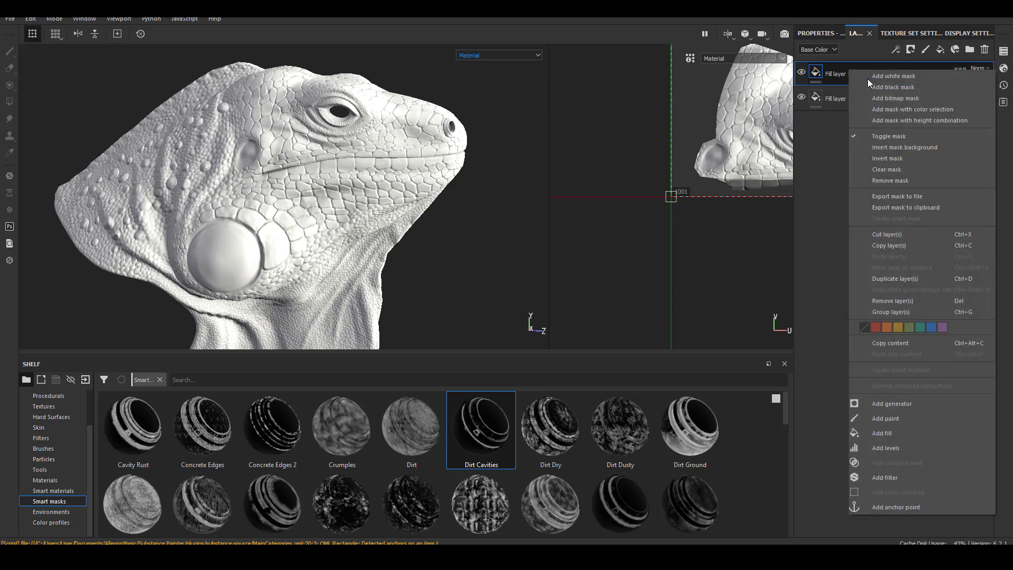
left_click(895, 88)
Add a generator to the fill layer's mask and load Mask Builder - Legacy into it.
right_click(832, 76)
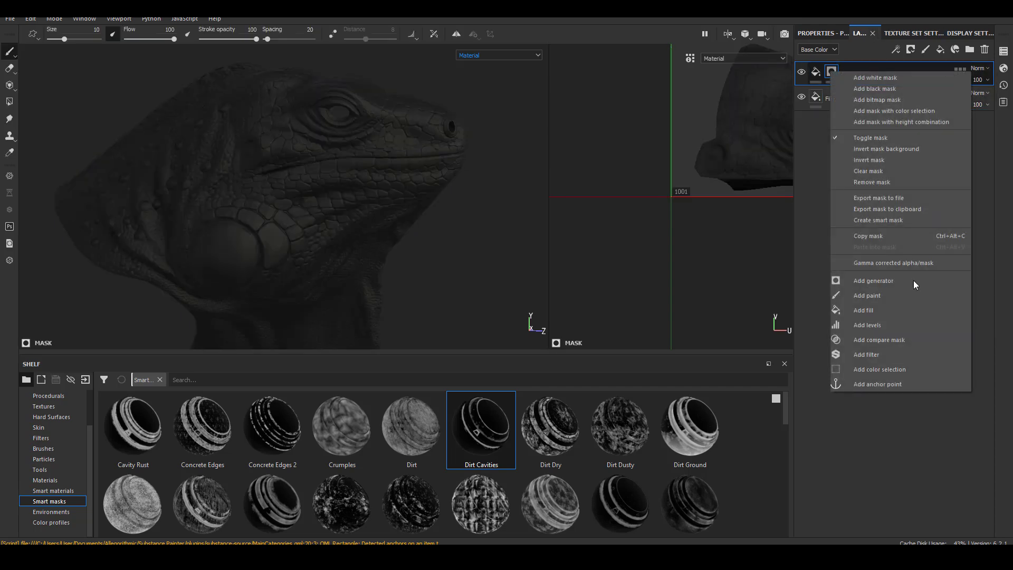
left_click(868, 286)
left_click(812, 34)
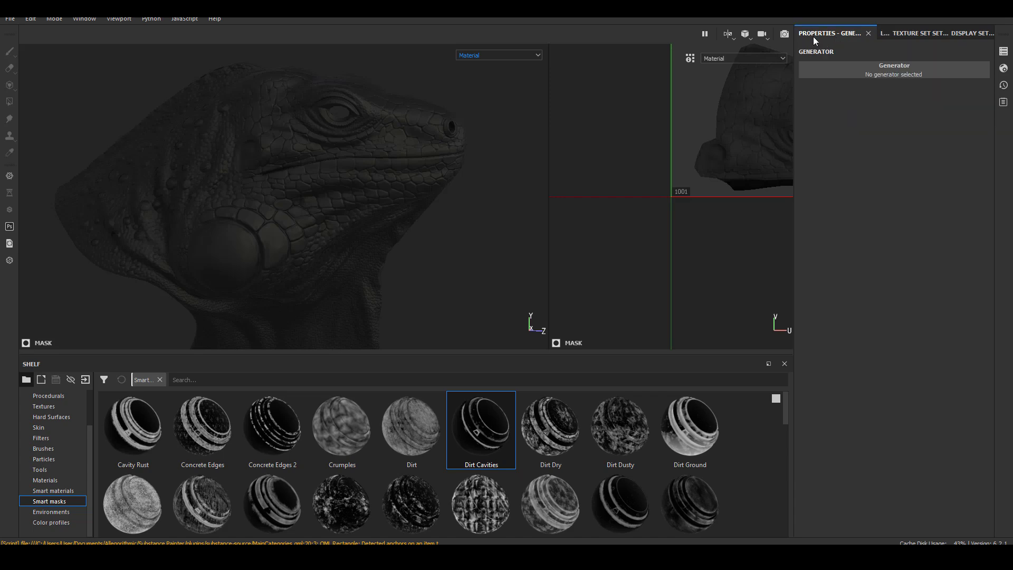
left_click(842, 70)
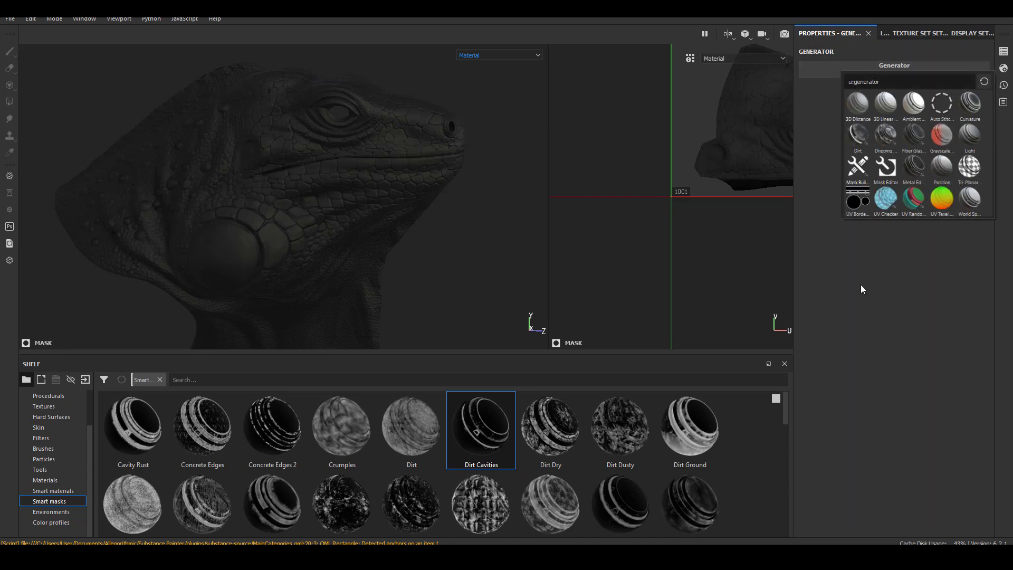
left_click(857, 166)
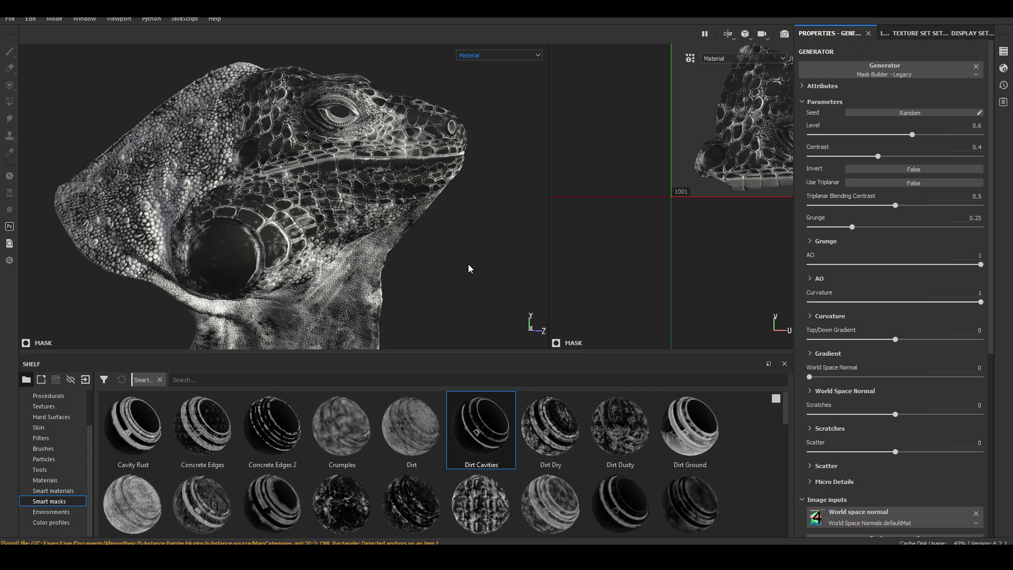
Set the mask generator's AO to -1 and its Grunge to 0.
left_click_drag(468, 265, 460, 262, "alt")
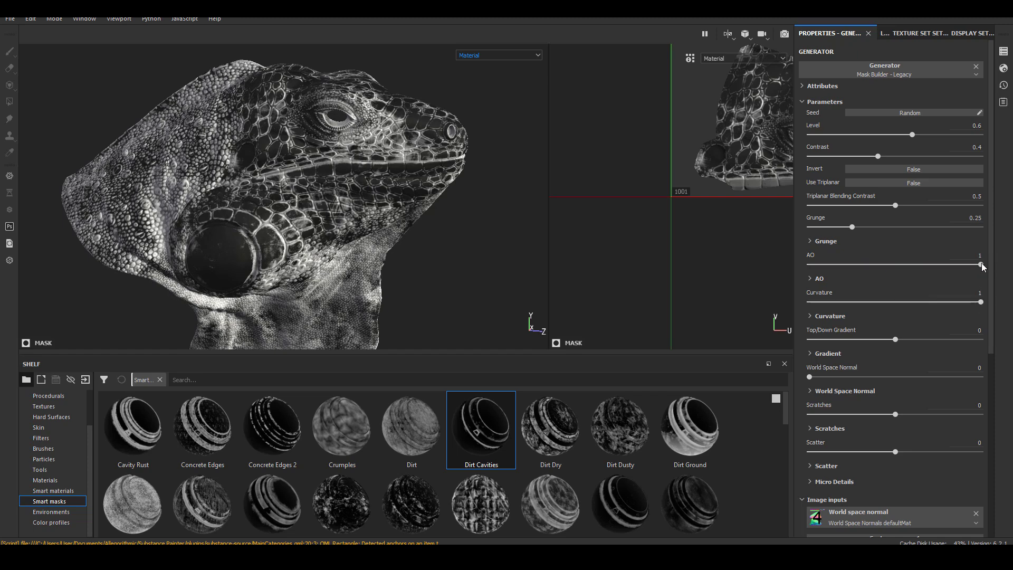
left_click_drag(980, 264, 809, 264)
left_click_drag(853, 226, 627, 270)
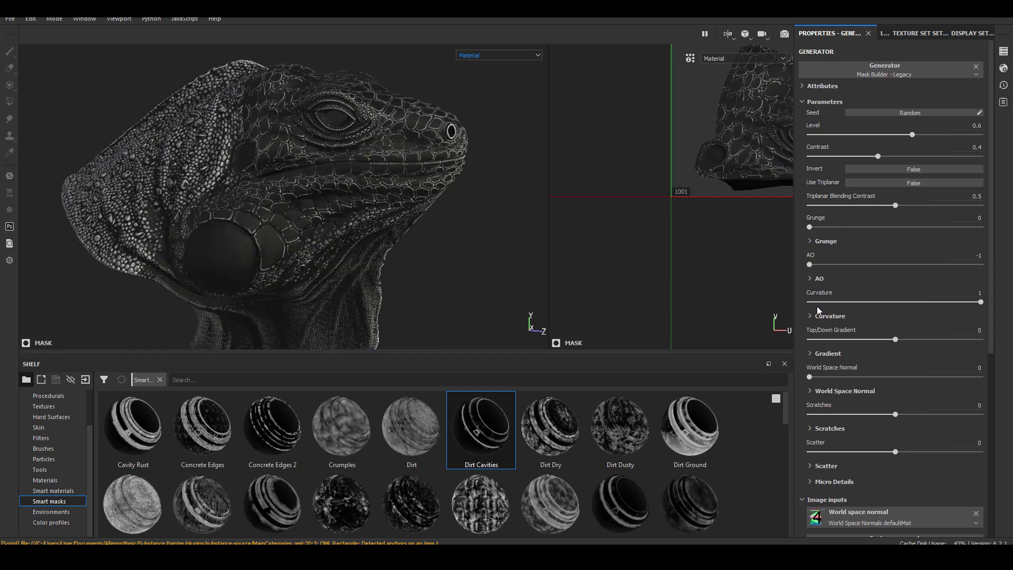
Set the generator's Curvature parameters to a Convex Range of -1 and a Concave Range of 0.5.
left_click(808, 316)
left_click_drag(993, 273, 992, 325)
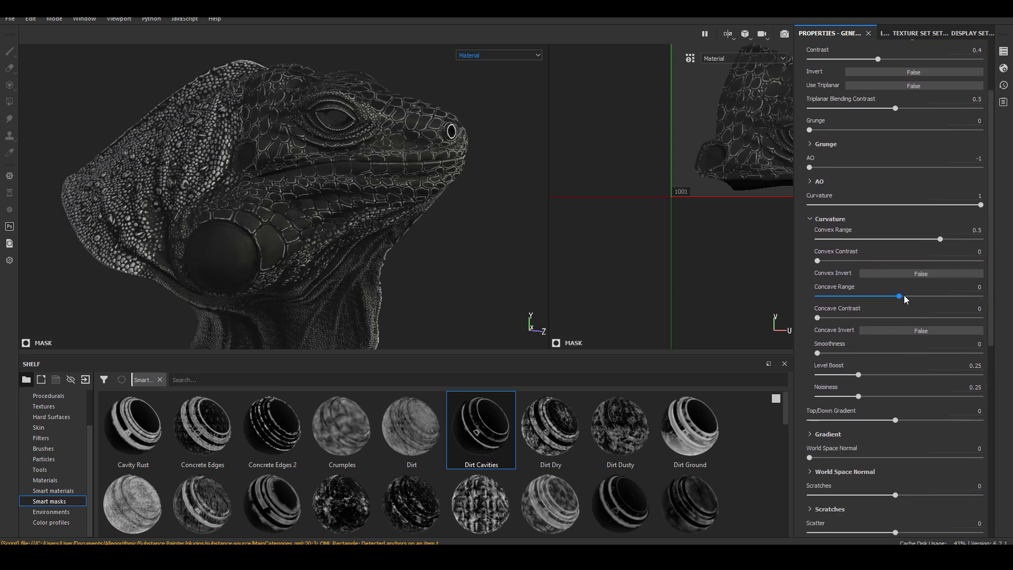
left_click_drag(900, 296, 619, 305)
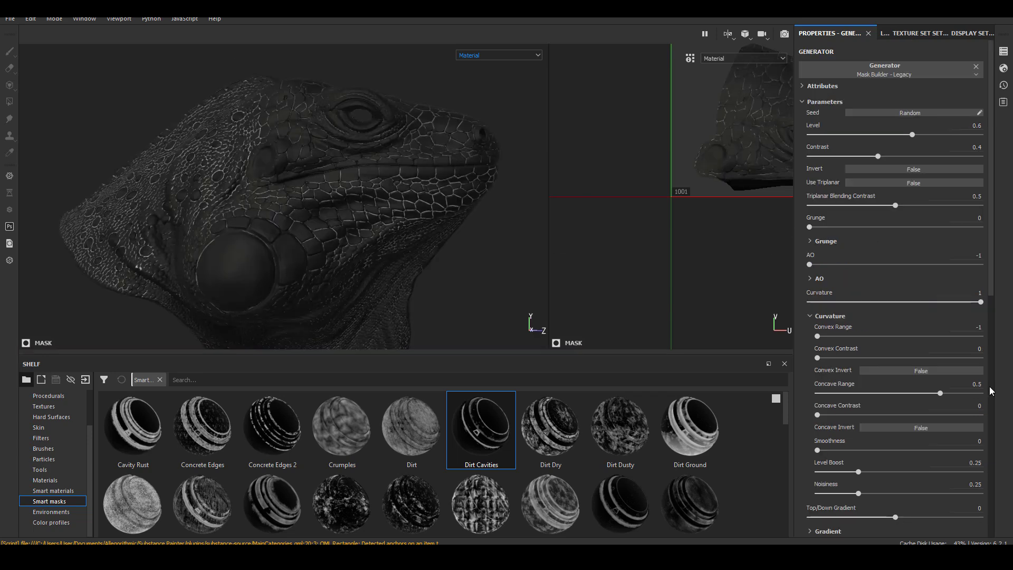
Raise the generator's Concave Range to 0.6 so the mask covers more of the gaps between scales.
right_click_drag(314, 182, 470, 259, "alt")
left_click_drag(366, 217, 362, 255, "alt")
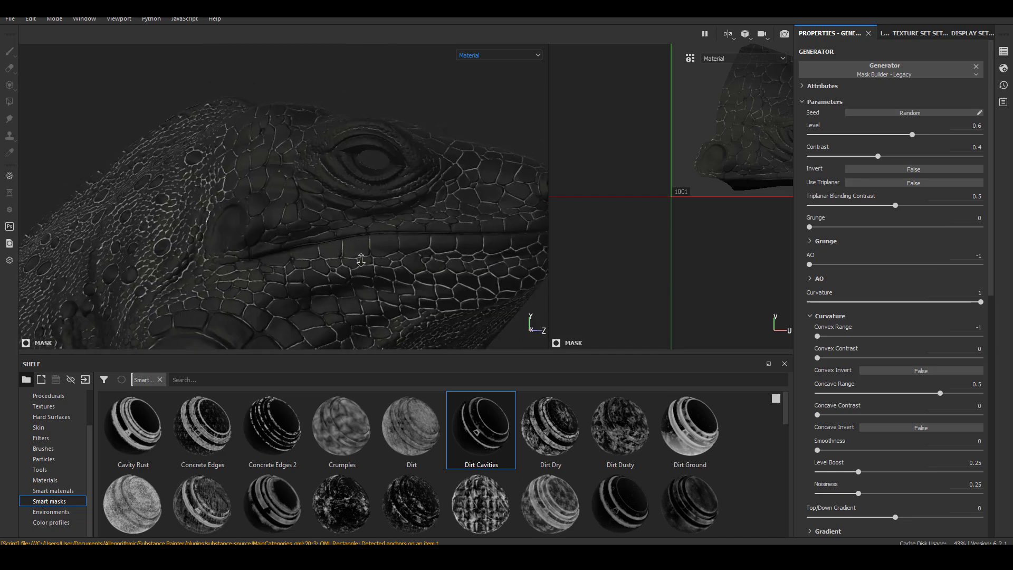
right_click_drag(362, 255, 427, 303, "alt")
middle_click_drag(185, 253, 481, 96, "alt")
left_click_drag(479, 95, 447, 125, "alt")
right_click_drag(338, 200, 121, 127, "alt")
middle_click_drag(380, 238, 366, 215, "alt")
right_click_drag(366, 214, 424, 285, "alt")
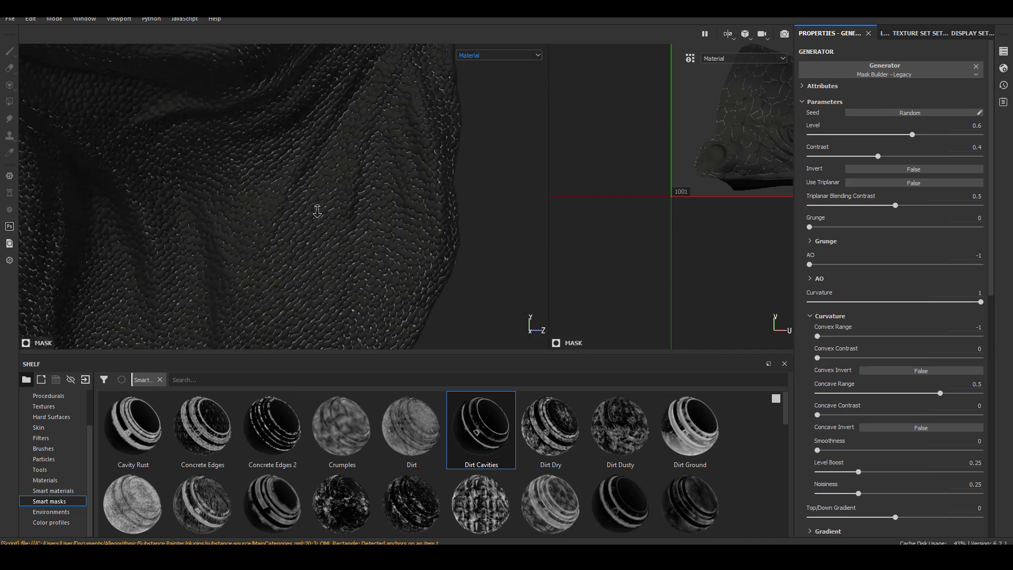
right_click_drag(317, 211, 442, 257, "alt")
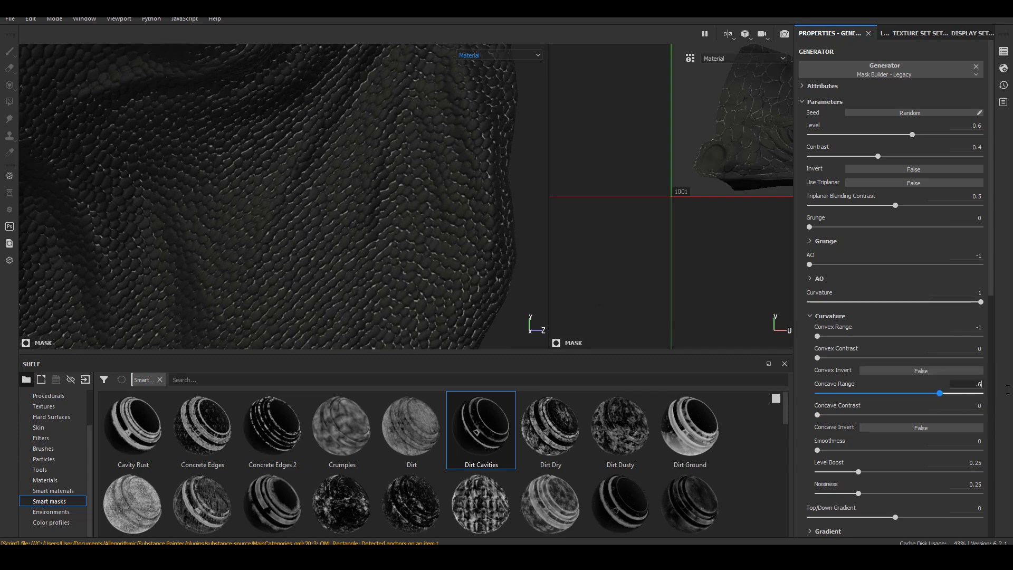
key("Return")
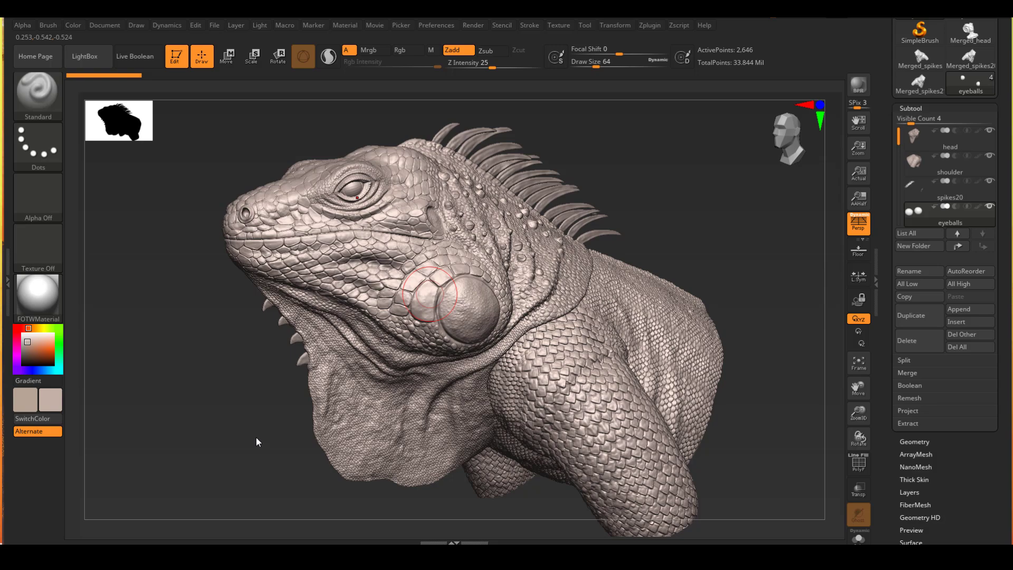
mouse_move(235, 410)
left_mouse_down()
mouse_move(244, 421)
mouse_move(233, 436)
mouse_move(244, 443)
mouse_move(240, 416)
mouse_move(189, 403)
mouse_move(227, 389)
mouse_move(227, 358)
mouse_move(220, 396)
mouse_move(233, 400)
mouse_move(223, 393)
left_mouse_up()
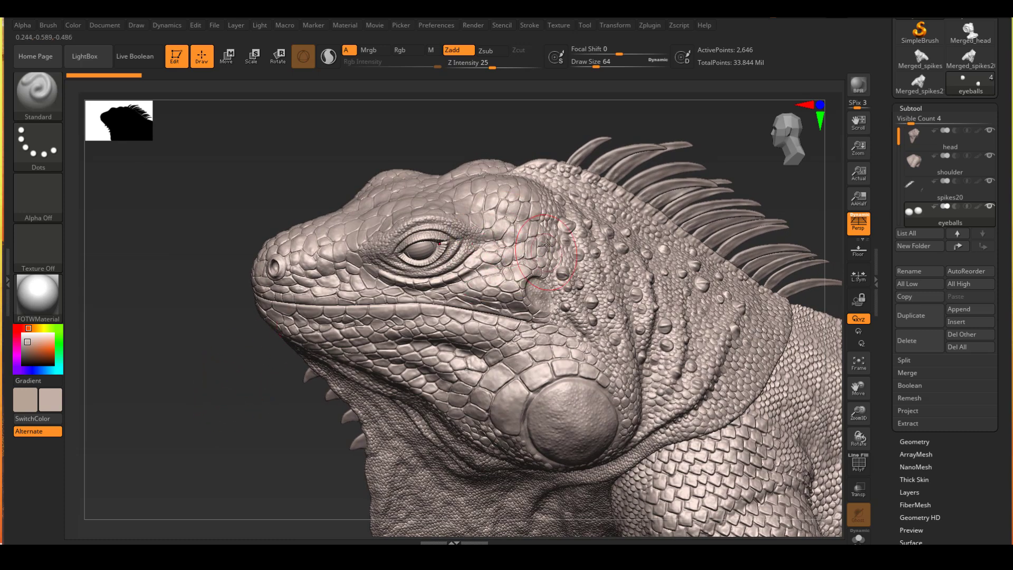
left_click_drag(274, 424, 721, 421)
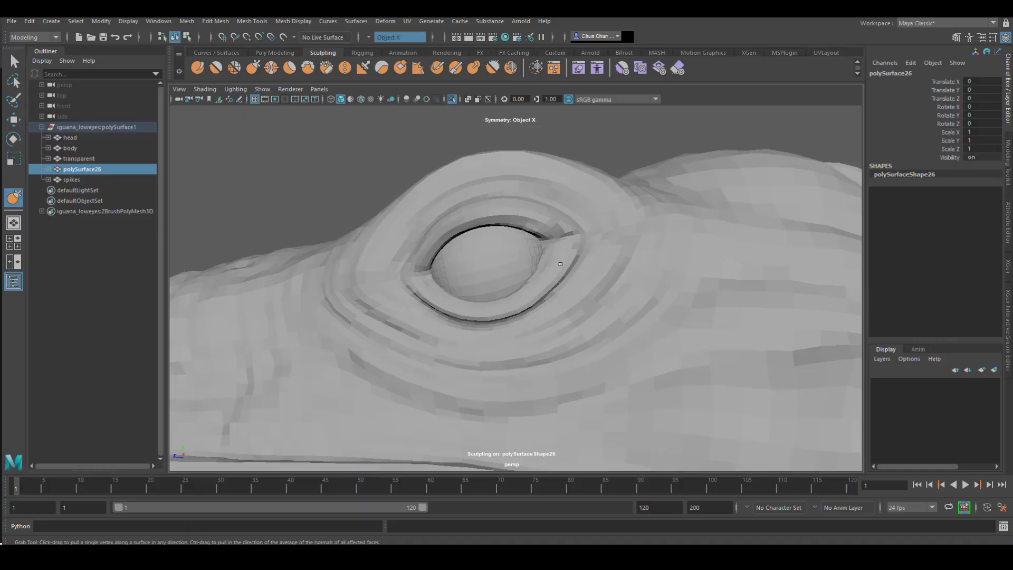
In Maya, isolate polySurface26 at the eye corners and delete the face strips along its borders.
right_click_drag(560, 263, 584, 285, "alt")
left_click_drag(583, 285, 581, 311, "alt")
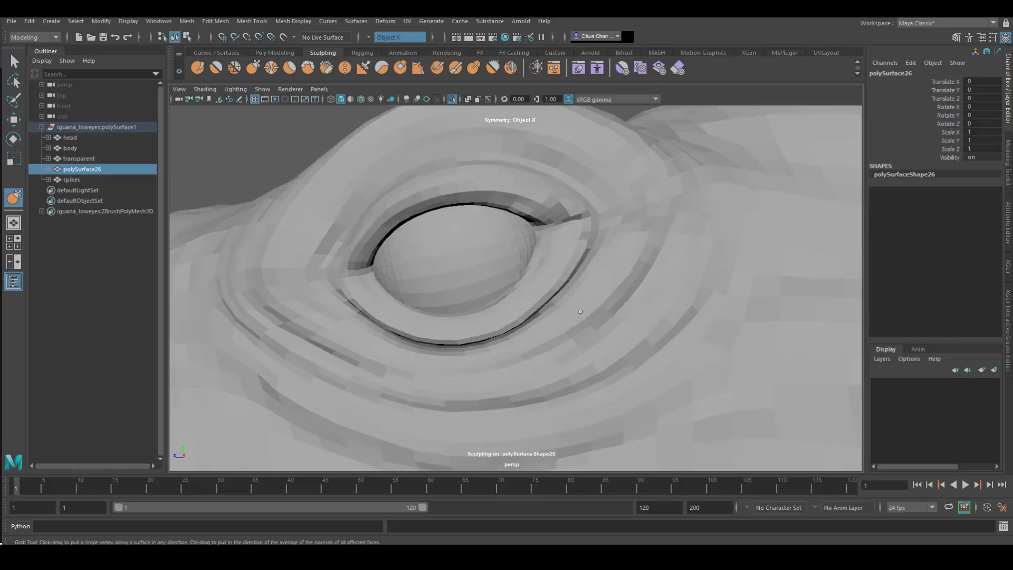
key("q")
left_click_drag(355, 252, 538, 282, "alt")
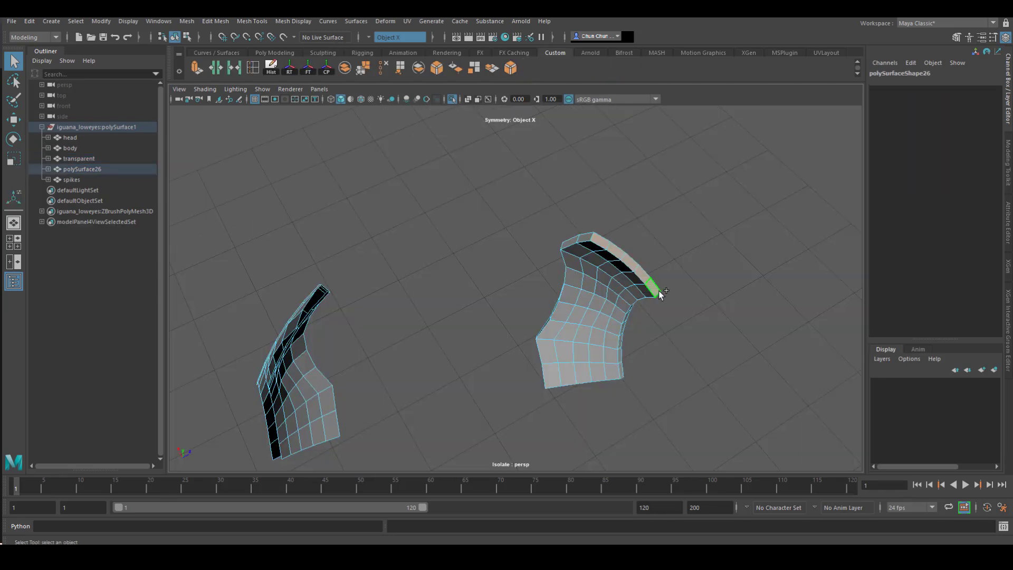
left_click_drag(686, 343, 633, 278, "alt")
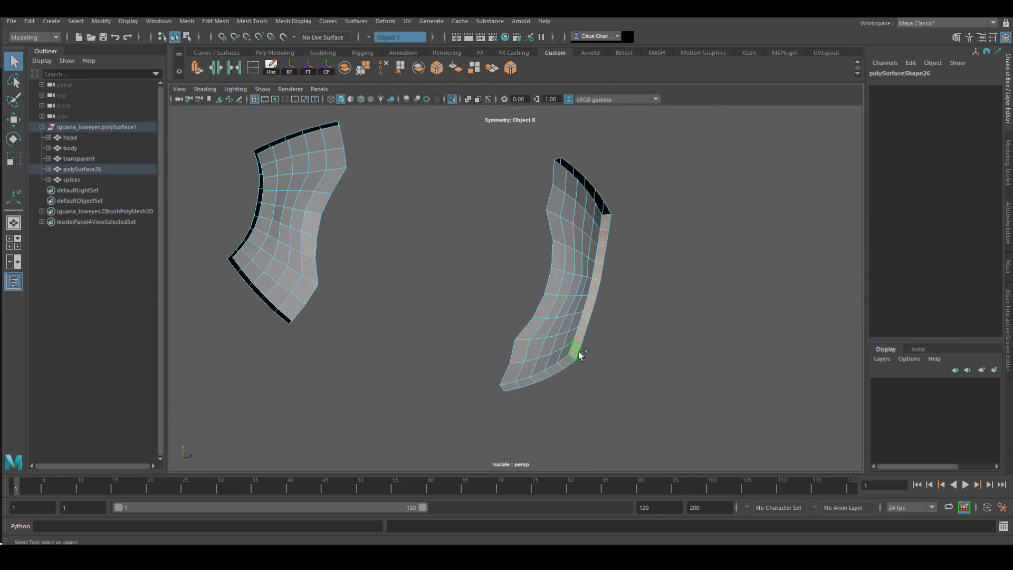
key("Delete")
left_click(570, 364)
double_click(509, 386, "shift")
key("Delete")
left_click_drag(638, 356, 496, 357, "alt")
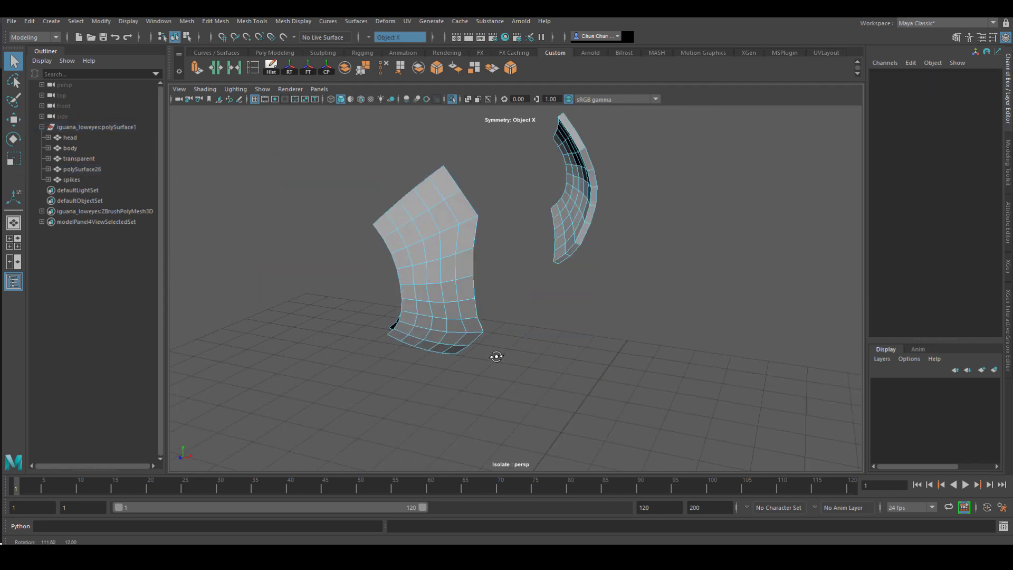
Bring the rest of the iguana model back into view and activate the Grab sculpting tool on polySurface26.
left_click(413, 211)
left_click(452, 99)
left_click_drag(615, 222, 603, 236, "alt")
left_click(322, 55)
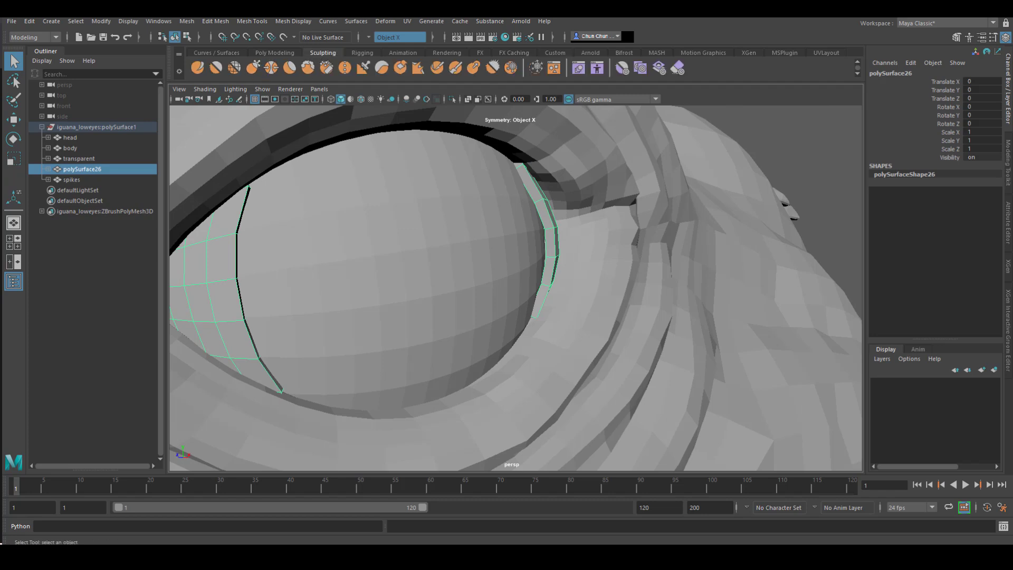
left_click(253, 67)
left_click_drag(529, 170, 496, 181, "alt")
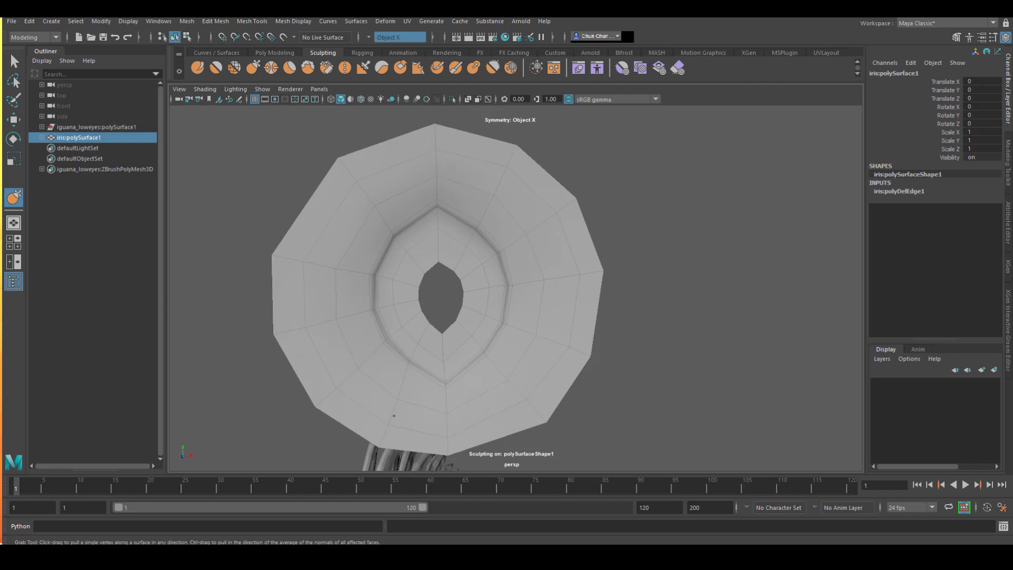
Examine the iris mesh around its pupil opening and outer rim.
middle_click_drag(467, 374, 470, 277, "alt")
key("space")
mouse_move(470, 277)
left_mouse_down("alt")
mouse_move(480, 351)
mouse_move(457, 370)
left_mouse_up("alt")
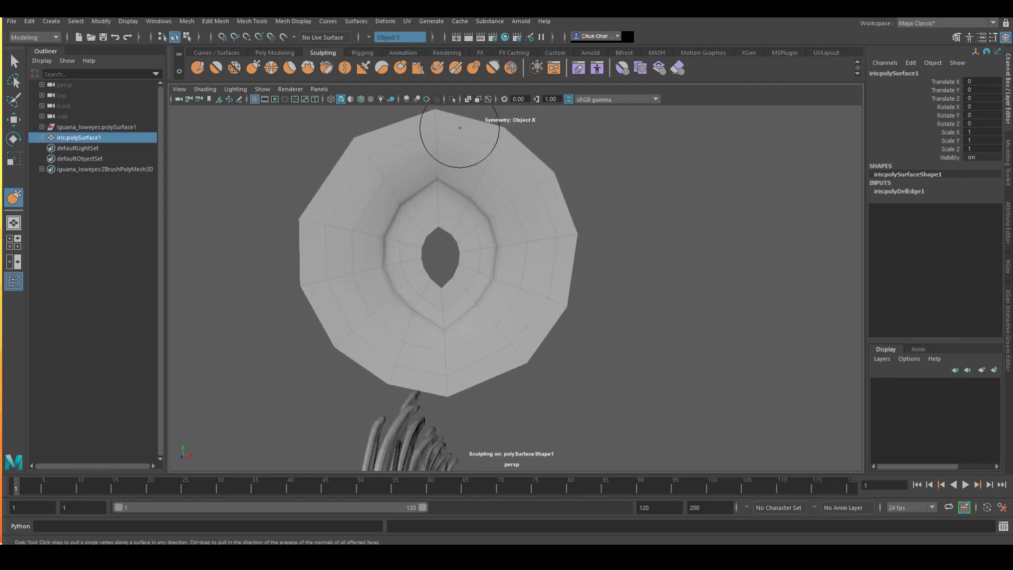
middle_click_drag(461, 127, 462, 180, "alt")
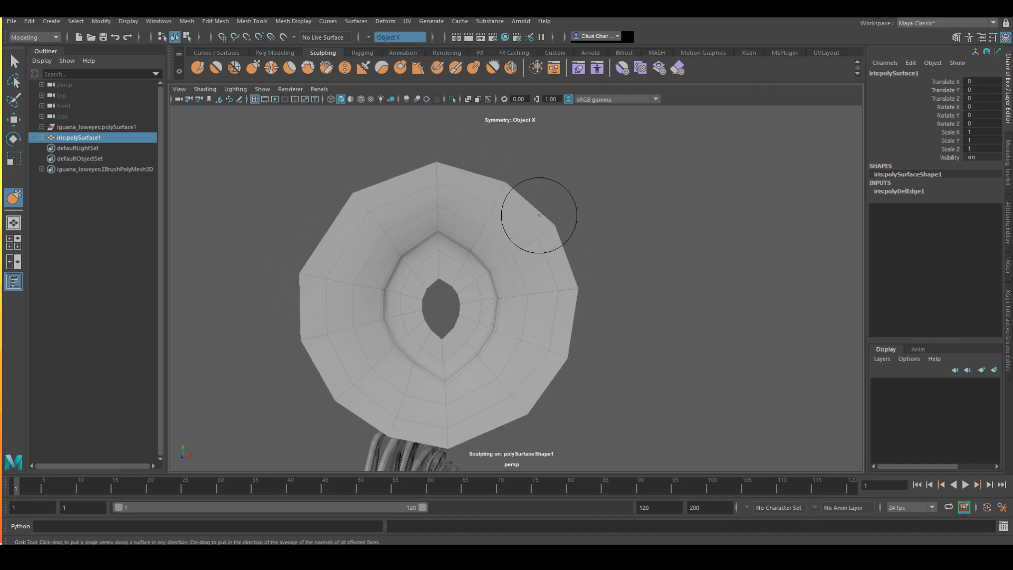
right_click_drag(554, 326, 577, 276, "alt")
left_click_drag(577, 276, 527, 295, "alt")
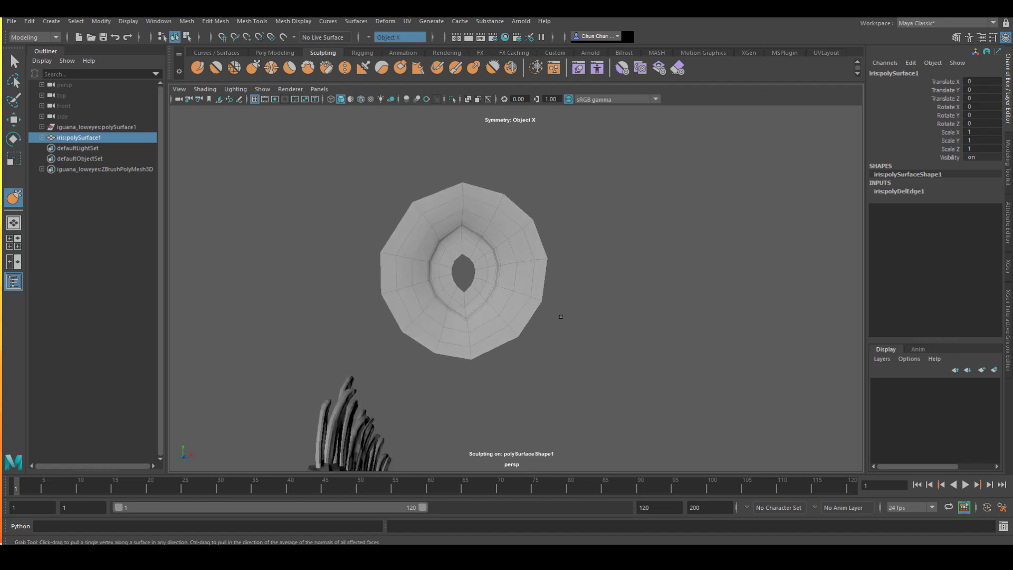
right_click_drag(528, 295, 480, 359, "alt")
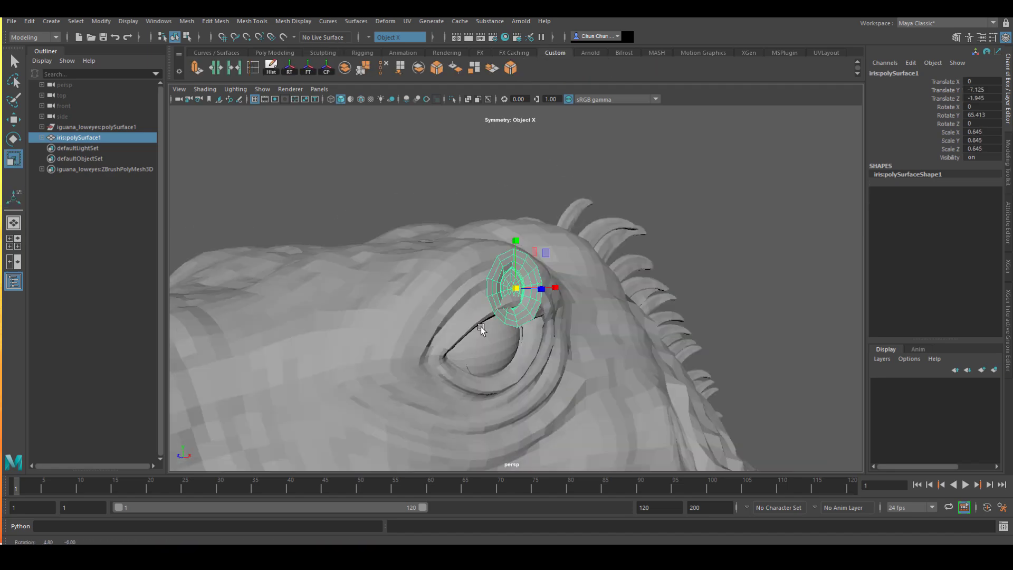
Adjust the scale and placement of the iris mesh so it sits inside the eye socket.
left_click_drag(482, 321, 464, 343, "alt")
left_click_drag(542, 344, 546, 345)
mouse_move(545, 345)
left_mouse_down("alt")
mouse_move(622, 355)
mouse_move(552, 347)
left_mouse_up("alt")
key("w")
left_click_drag(538, 352, 330, 338, "alt")
key("e")
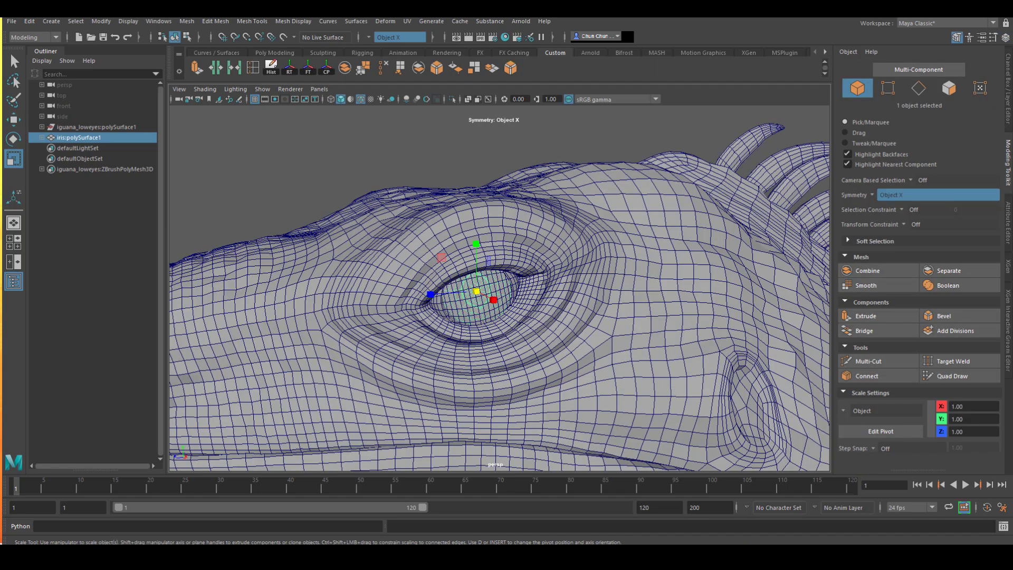
Fine-tune the alignment of the iris mesh within the eyeball.
mouse_move(464, 317)
left_mouse_down("alt")
mouse_move(496, 311)
mouse_move(449, 319)
left_mouse_up("alt")
right_click_drag(448, 319, 506, 332, "alt")
left_click_drag(507, 333, 483, 306, "alt")
key("e")
left_click_drag(470, 254, 471, 256)
left_click_drag(471, 256, 451, 244, "alt")
key("w")
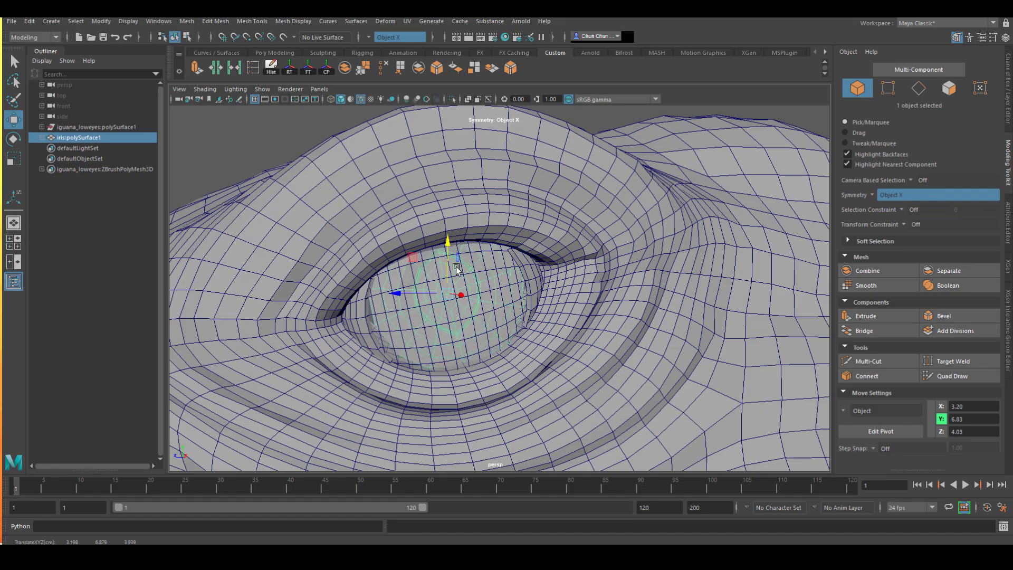